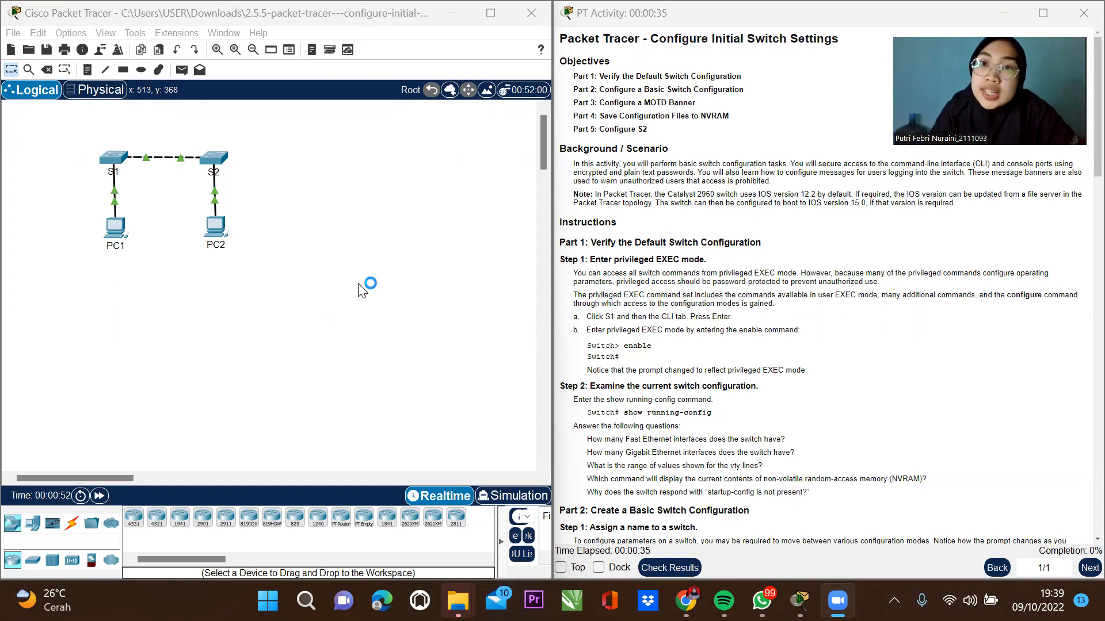
Open switch S1's CLI, move it beside the instructions, and wake the Switch> prompt.
drag(653, 43, 839, 40)
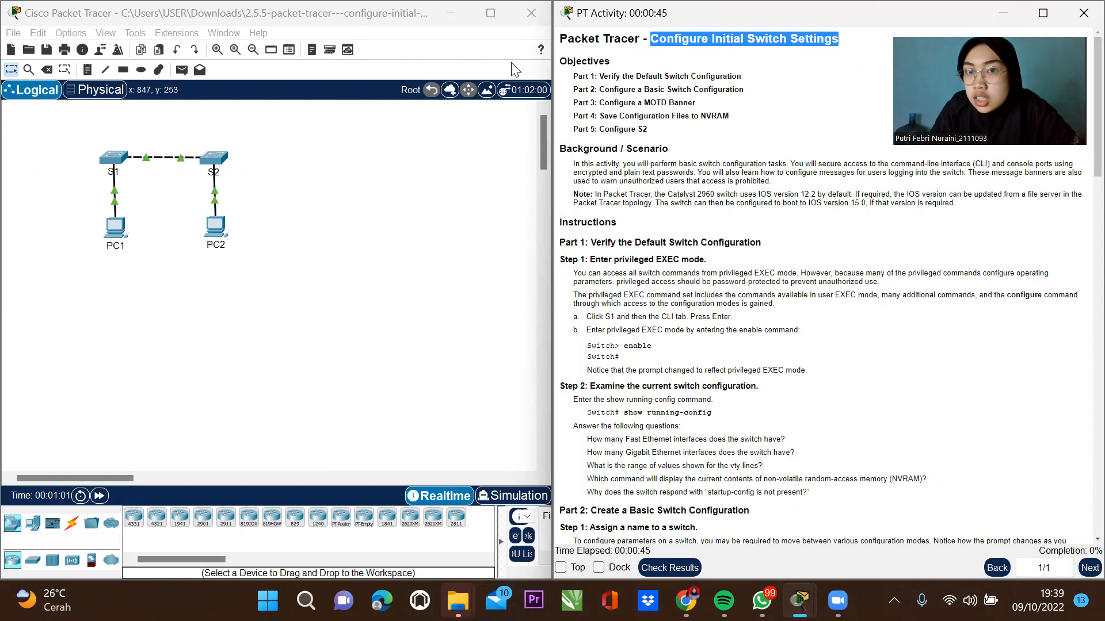
click(703, 60)
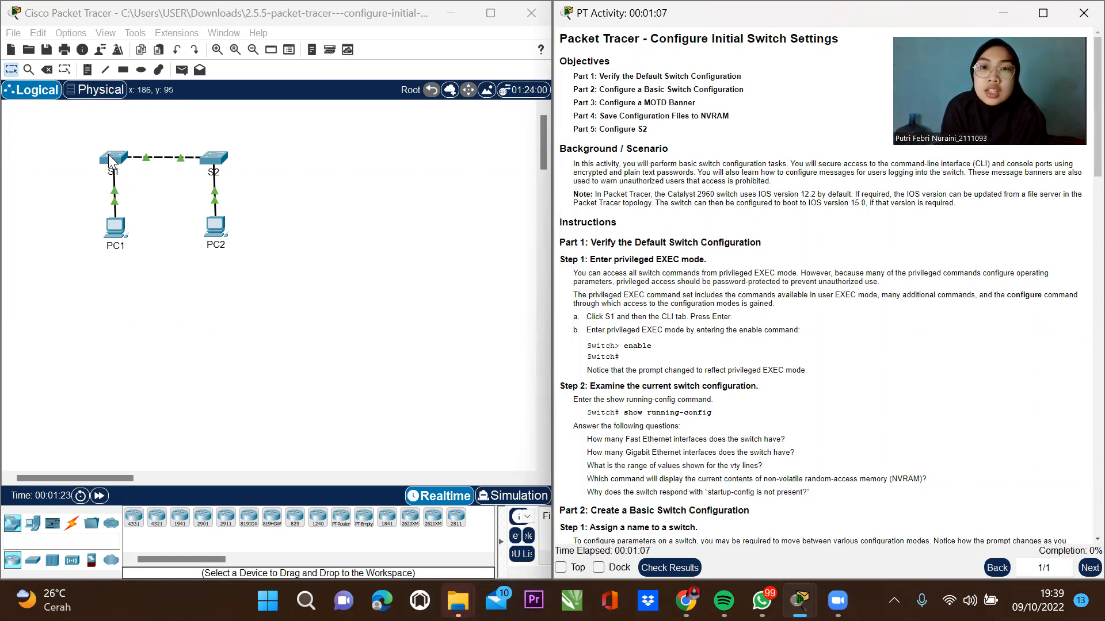
scroll(638, 317, down, 1)
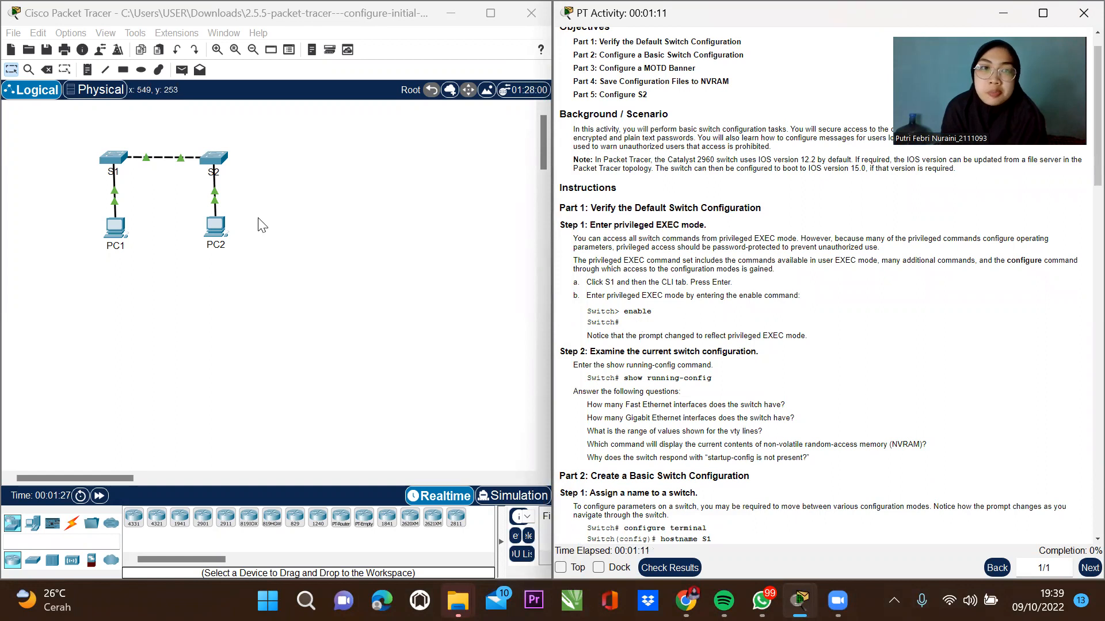
click(115, 162)
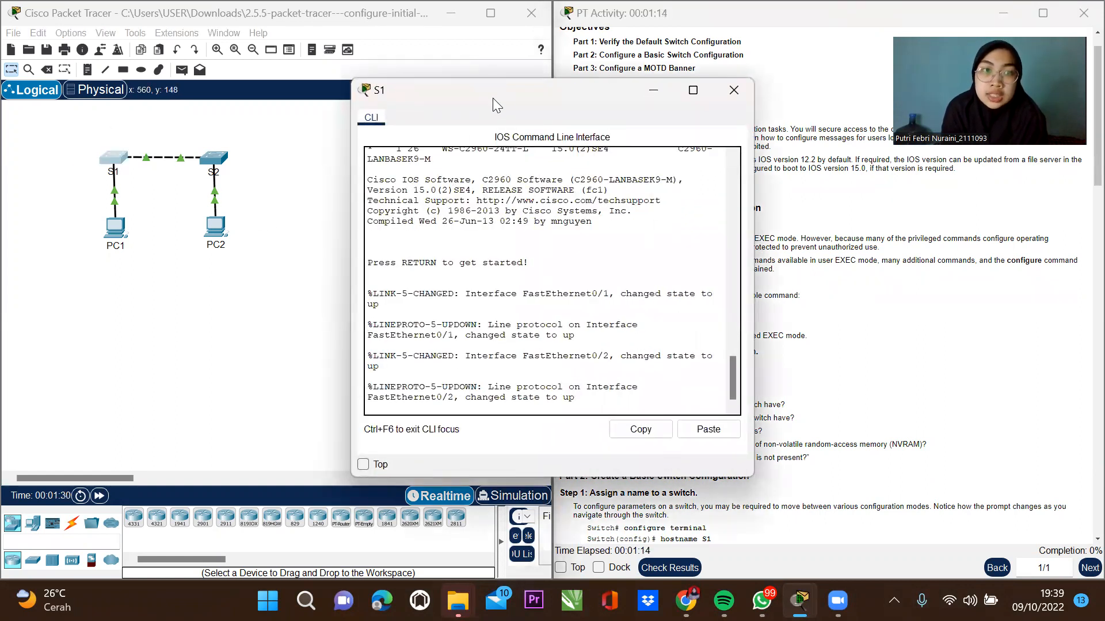
drag(492, 97, 216, 71)
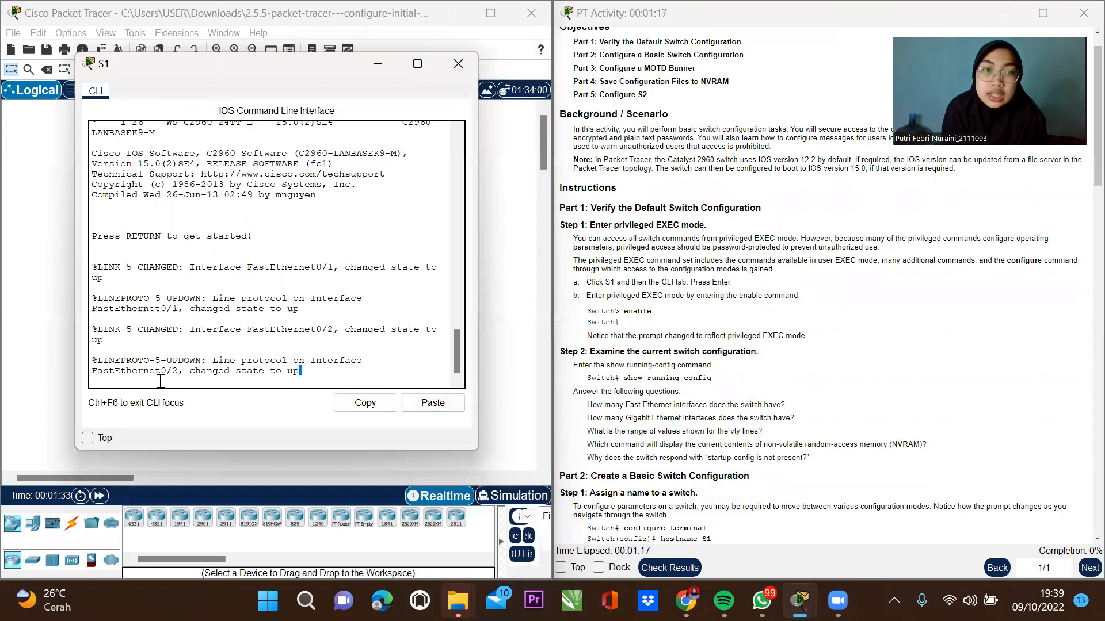
key(Return)
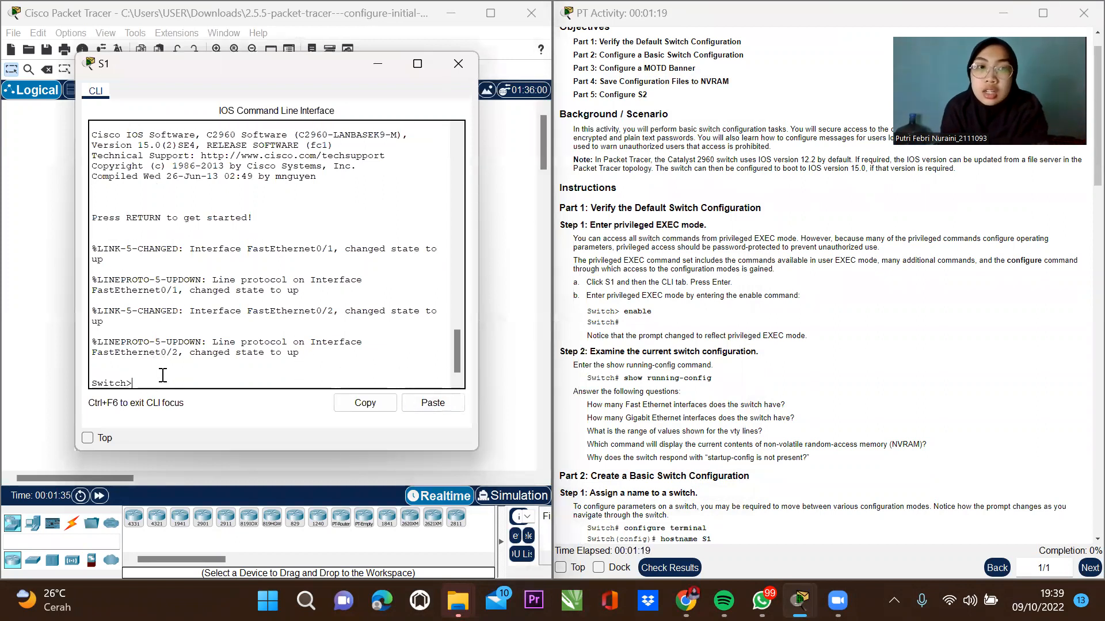
Compare the Switch> prompt with the instructions, then enter privileged EXEC mode with enable.
drag(91, 384, 140, 387)
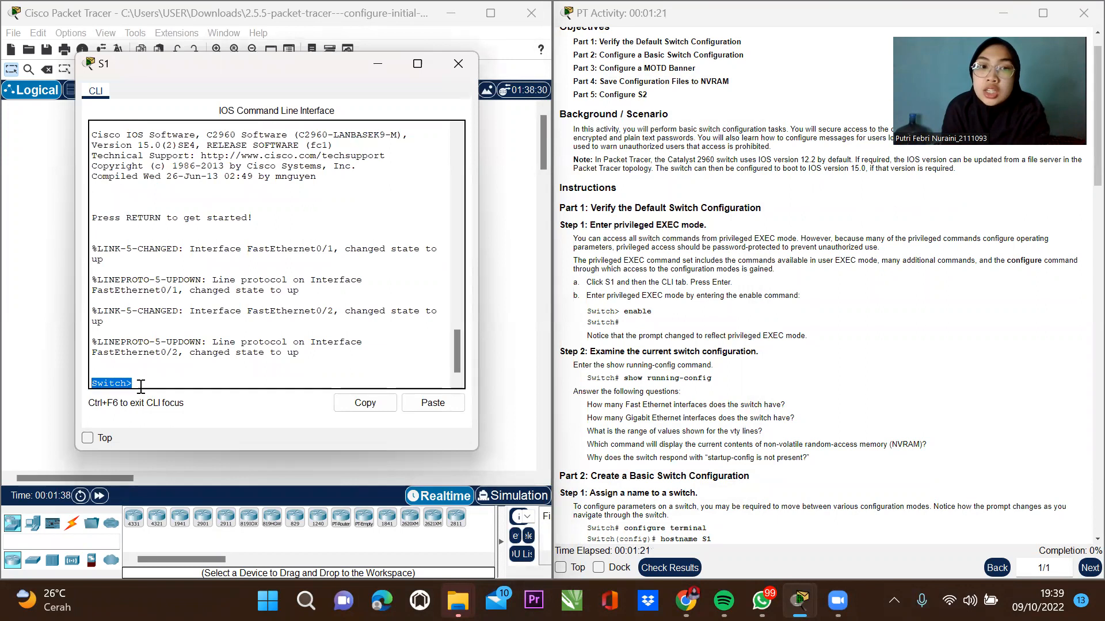
click(185, 381)
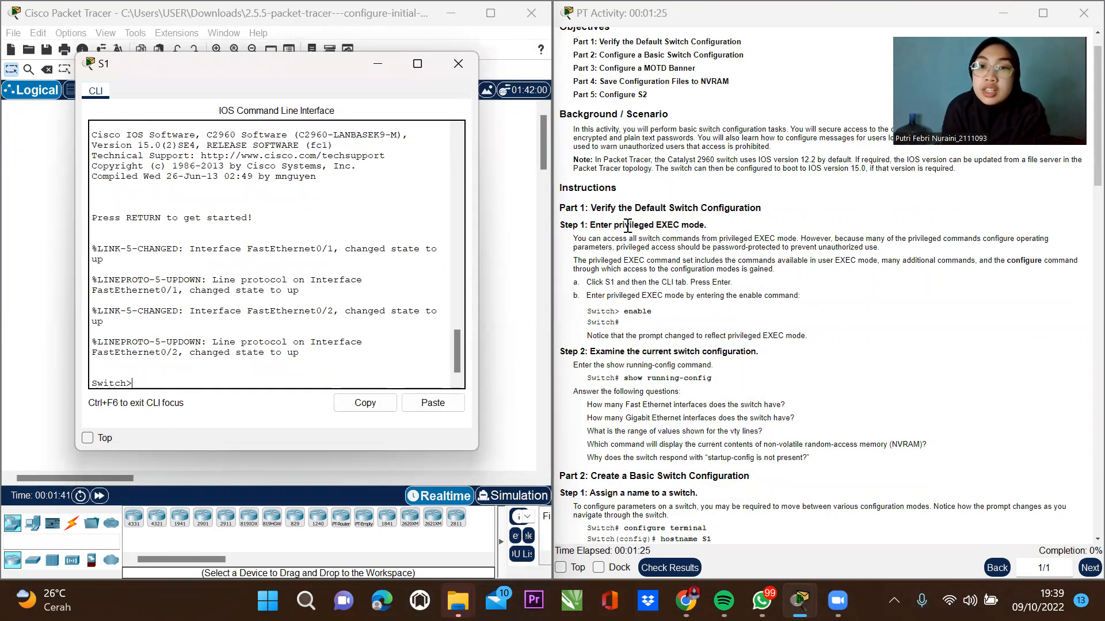
drag(582, 323, 633, 332)
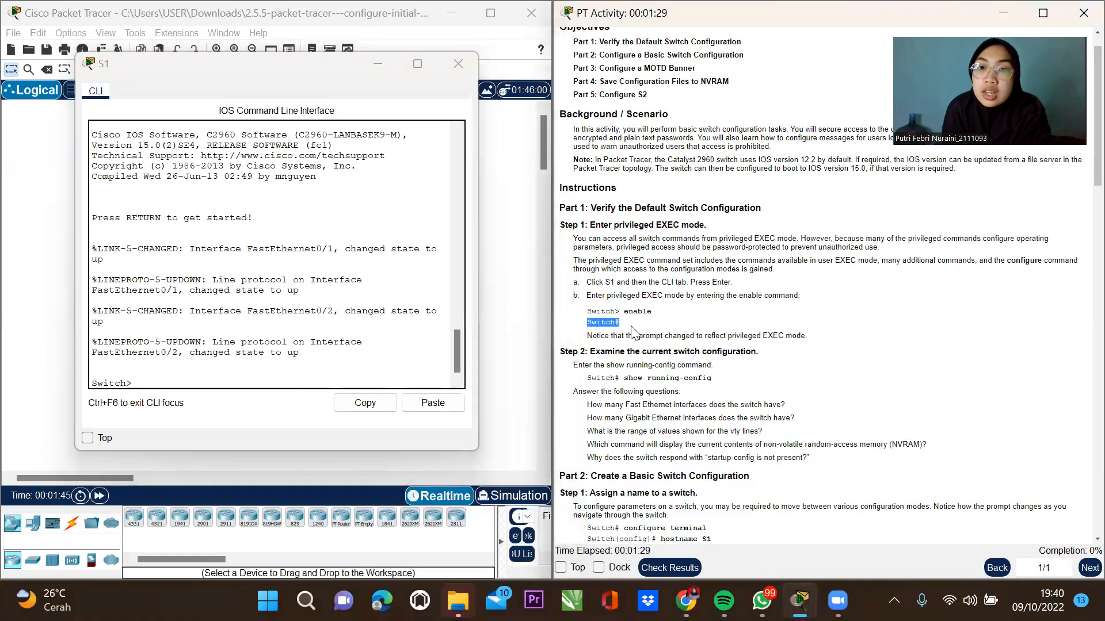
mouse_move(622, 312)
mouse_down()
mouse_move(581, 315)
mouse_move(629, 330)
mouse_up()
click(626, 321)
click(154, 385)
text(en)
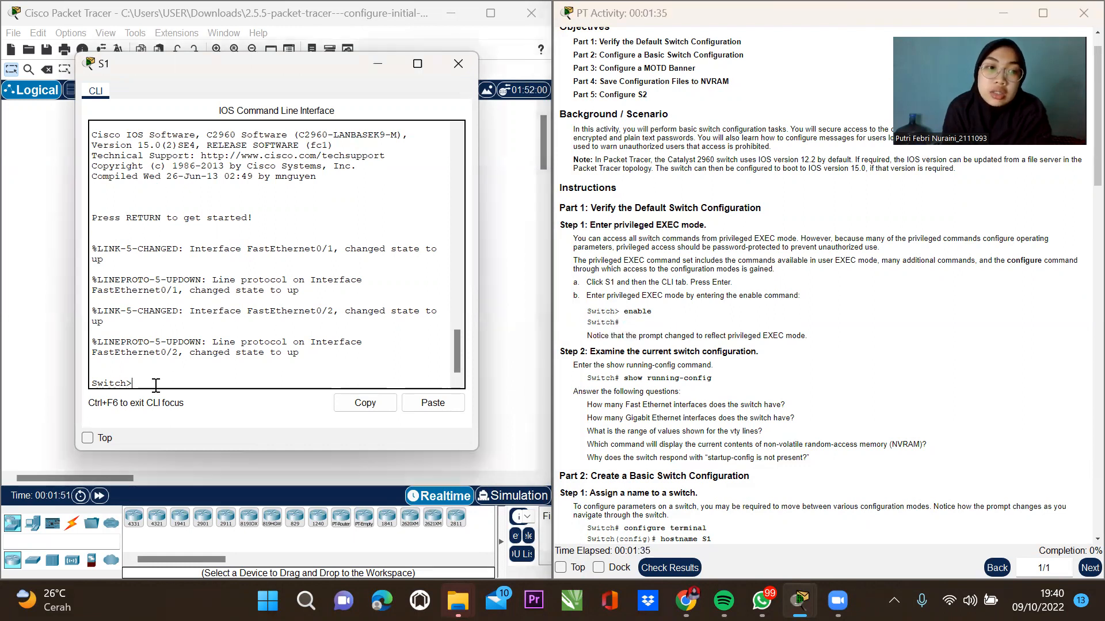
text(a)
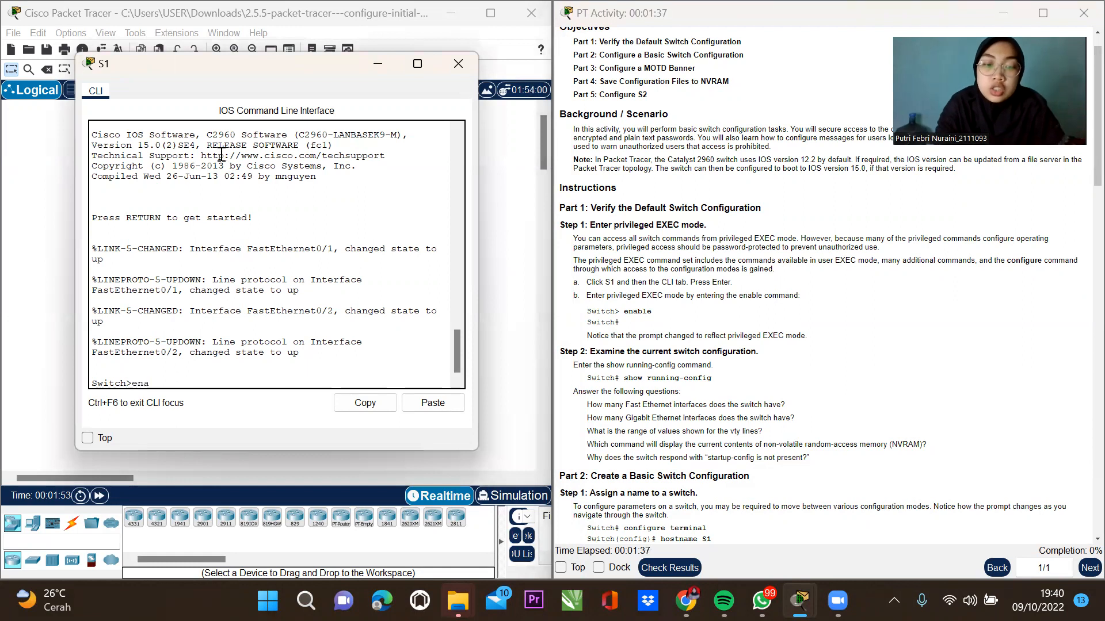
text(b)
key(Tab)
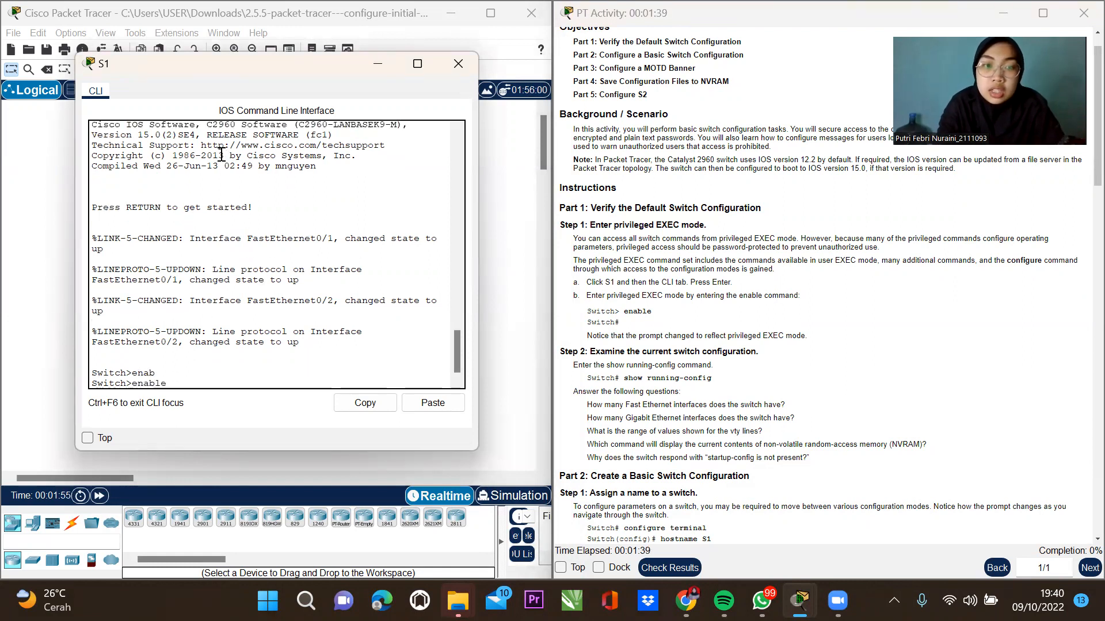
key(Return)
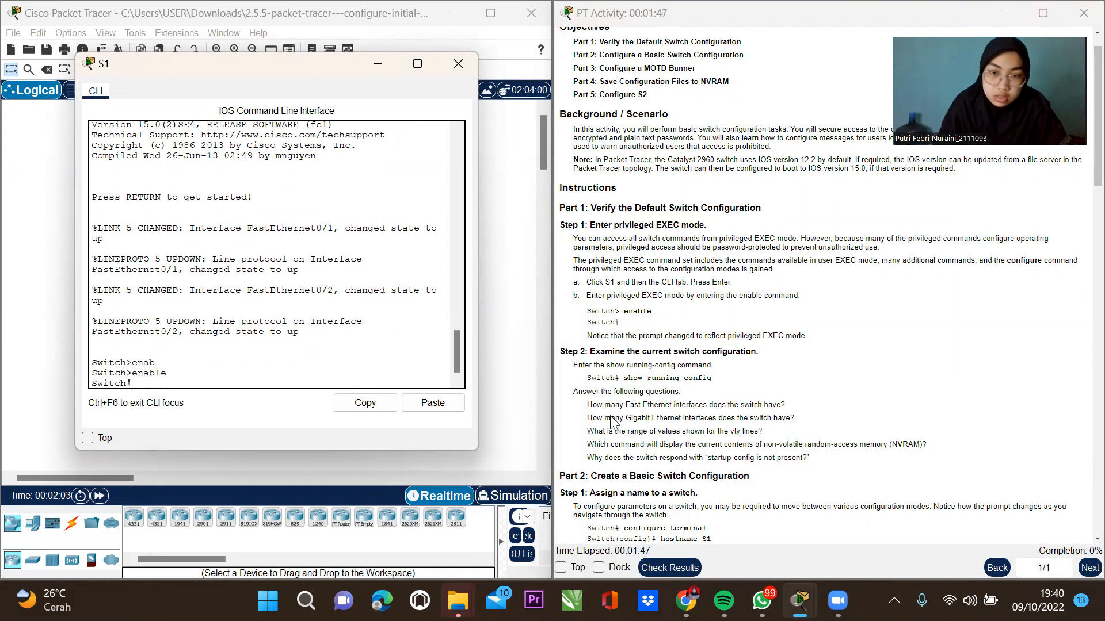
text(show)
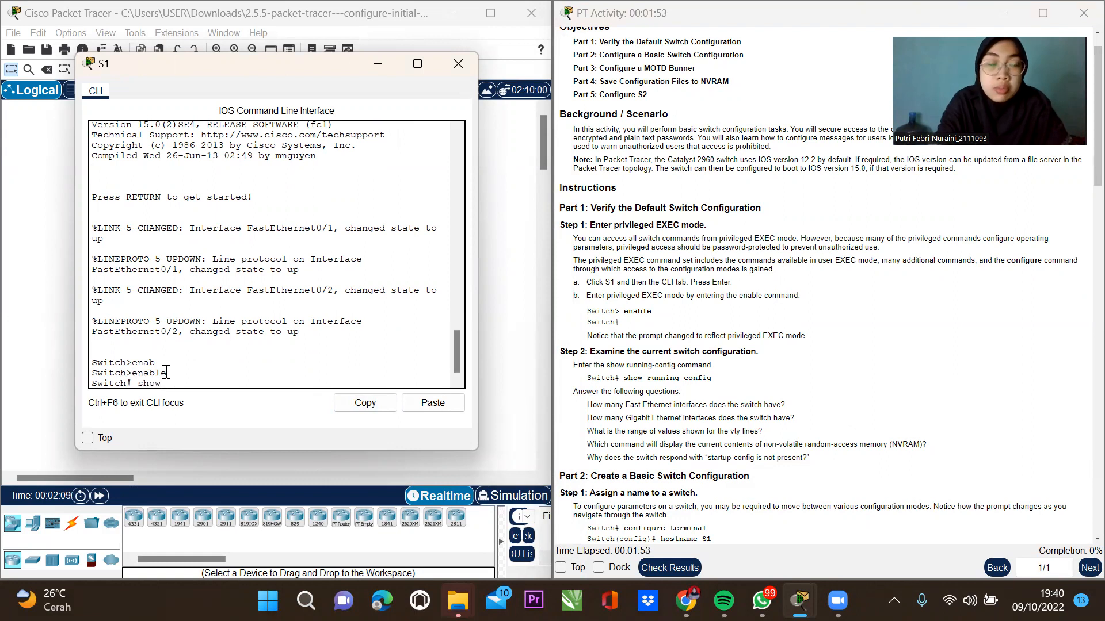
Run show running-config on S1 and page through to the vty line settings.
key(Tab)
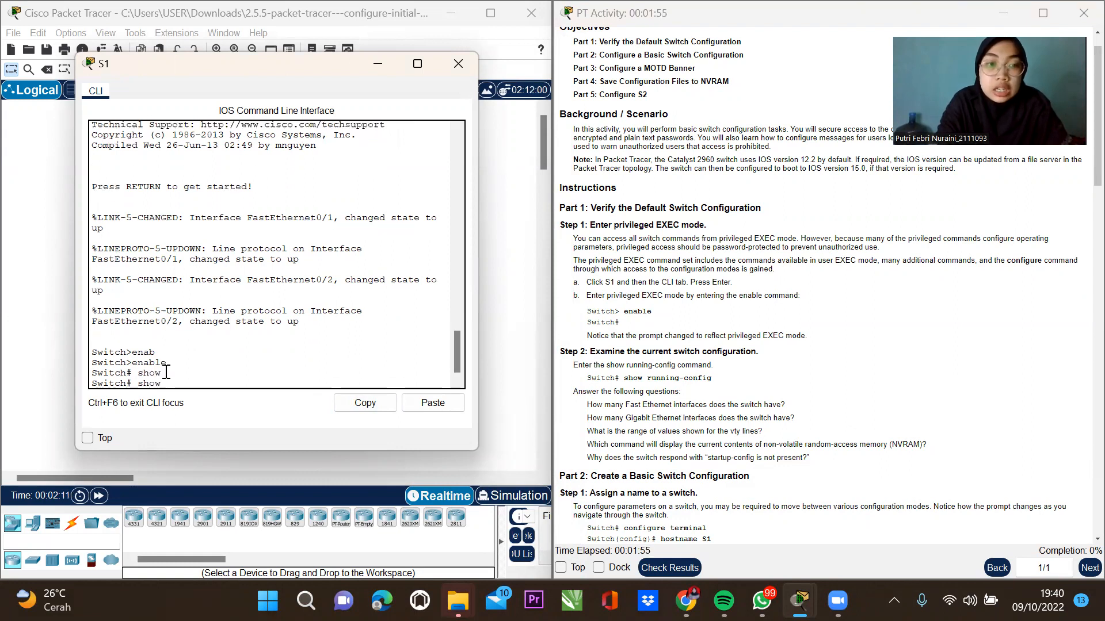
text(c)
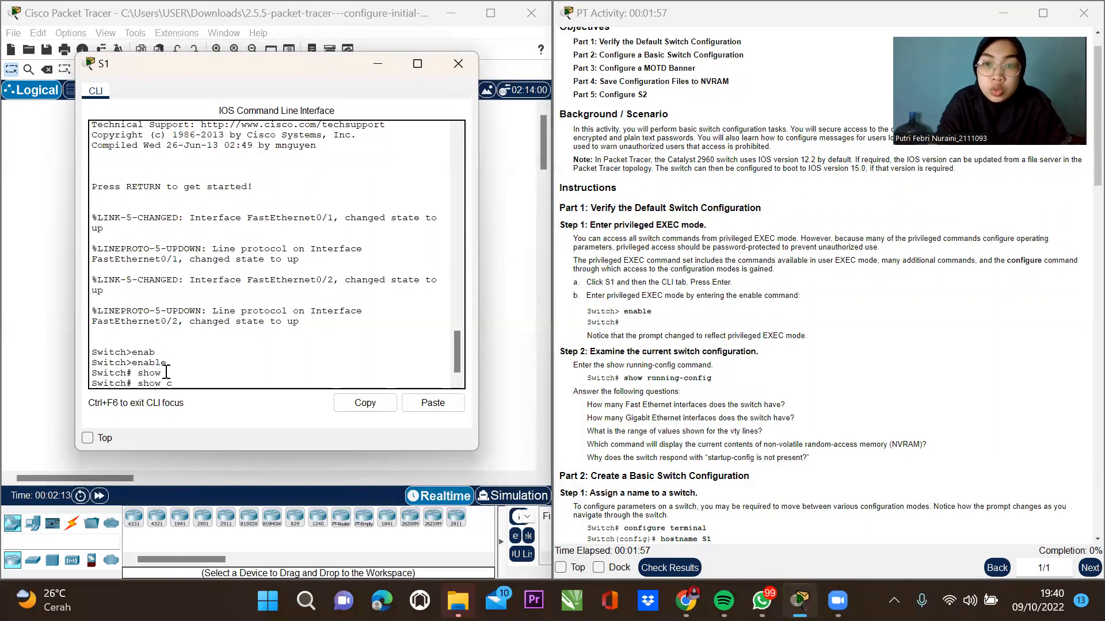
key(BackSpace)
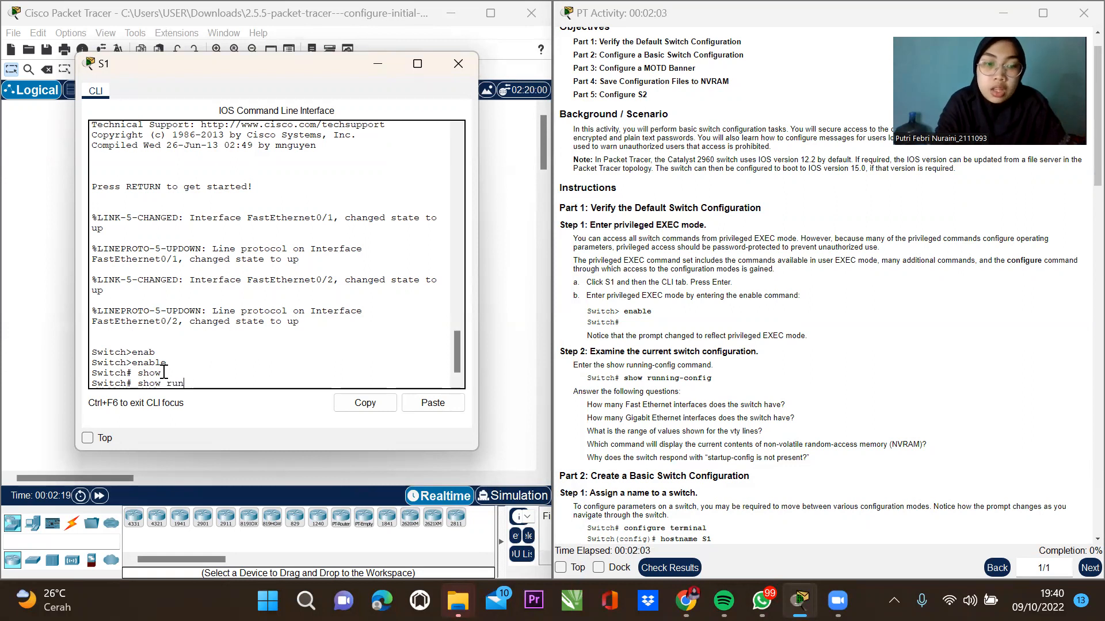
text(run)
key(Tab)
key(Return)
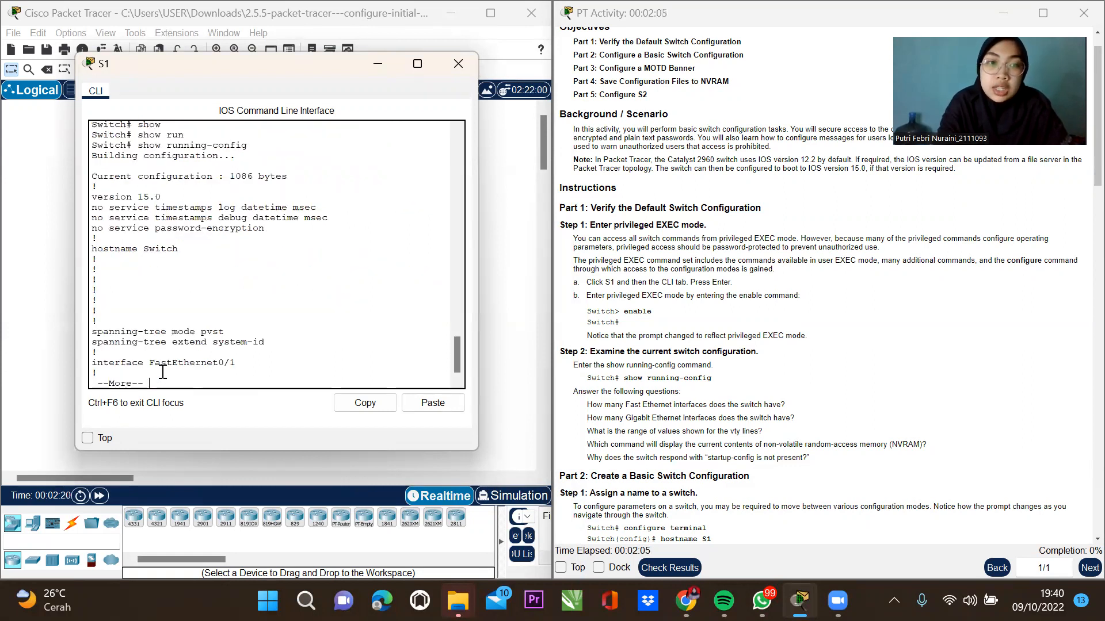
key(space)
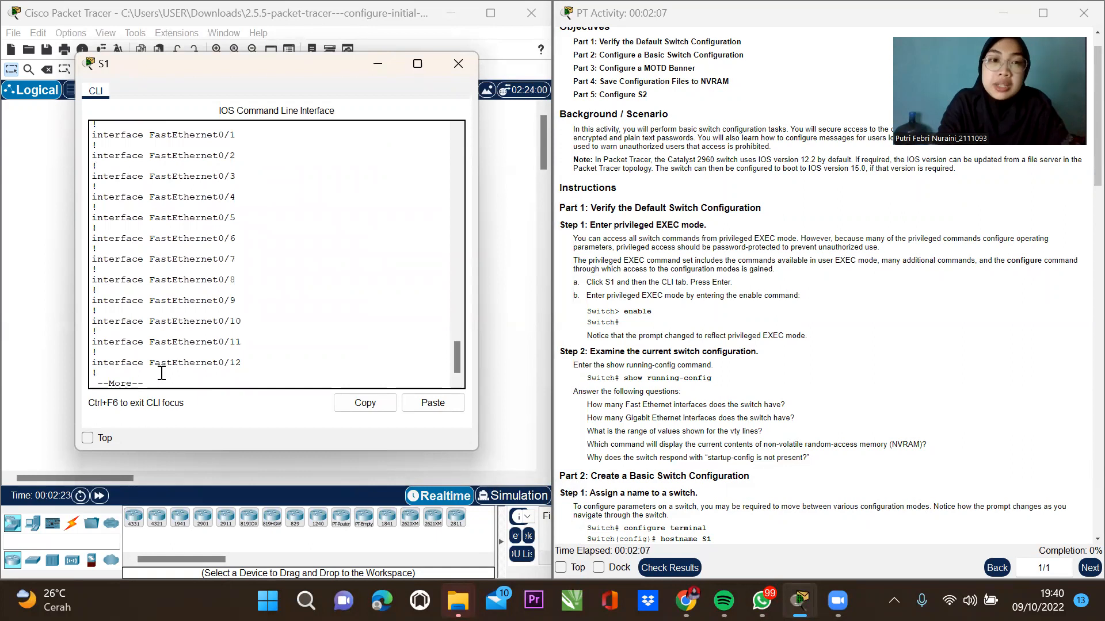
key(space)
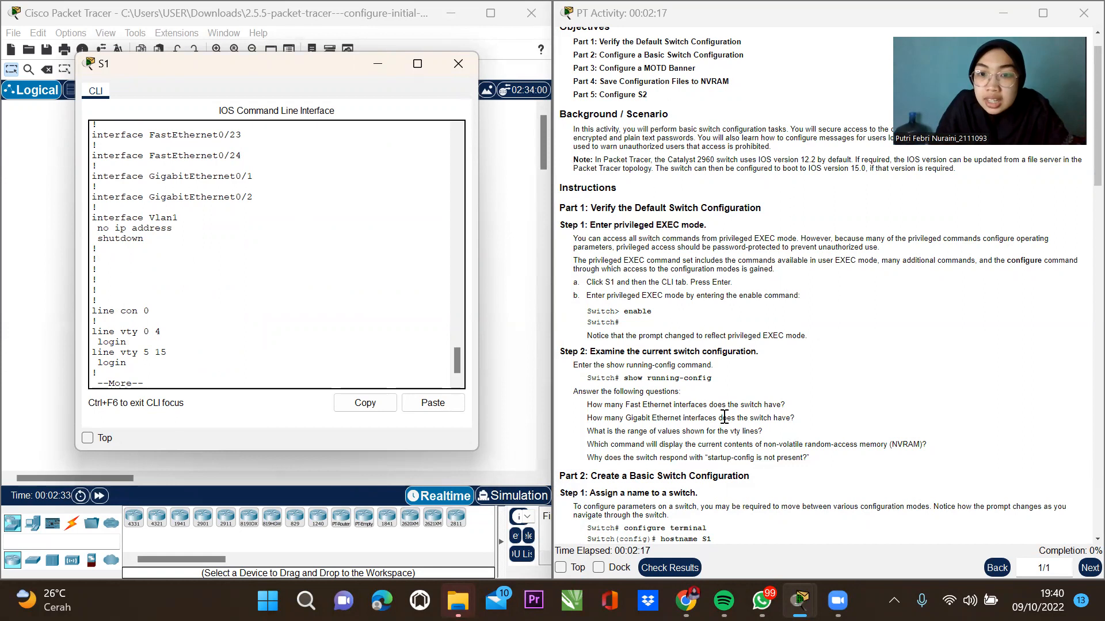
Review the output, point out the line con 0 entry, and page to the end.
click(210, 253)
scroll(231, 252, up, 5)
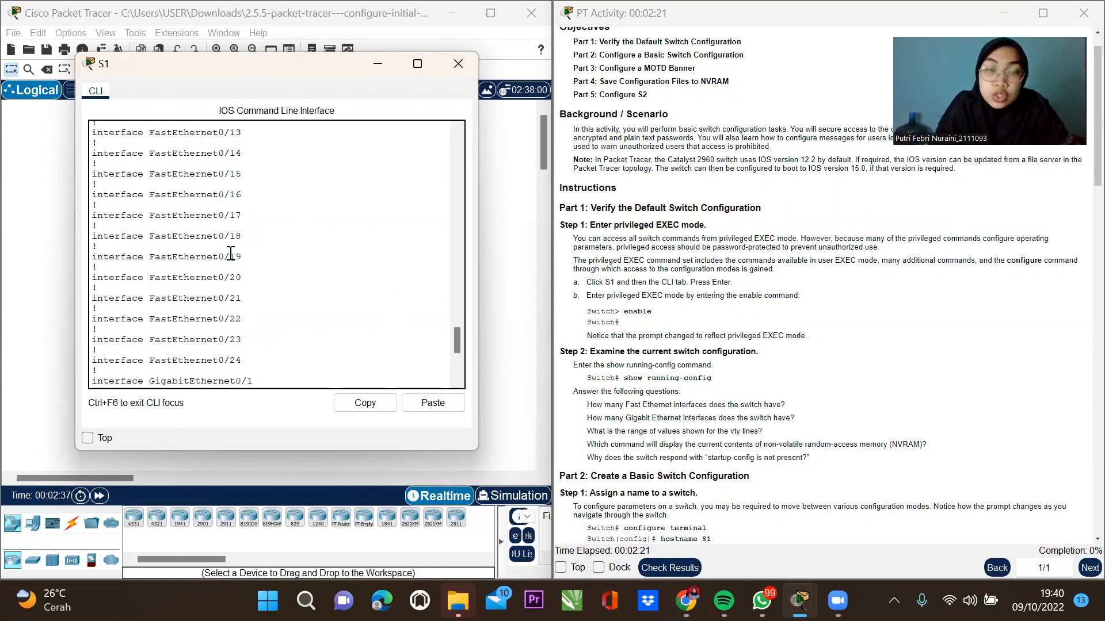
scroll(231, 253, down, 1)
scroll(243, 324, up, 10)
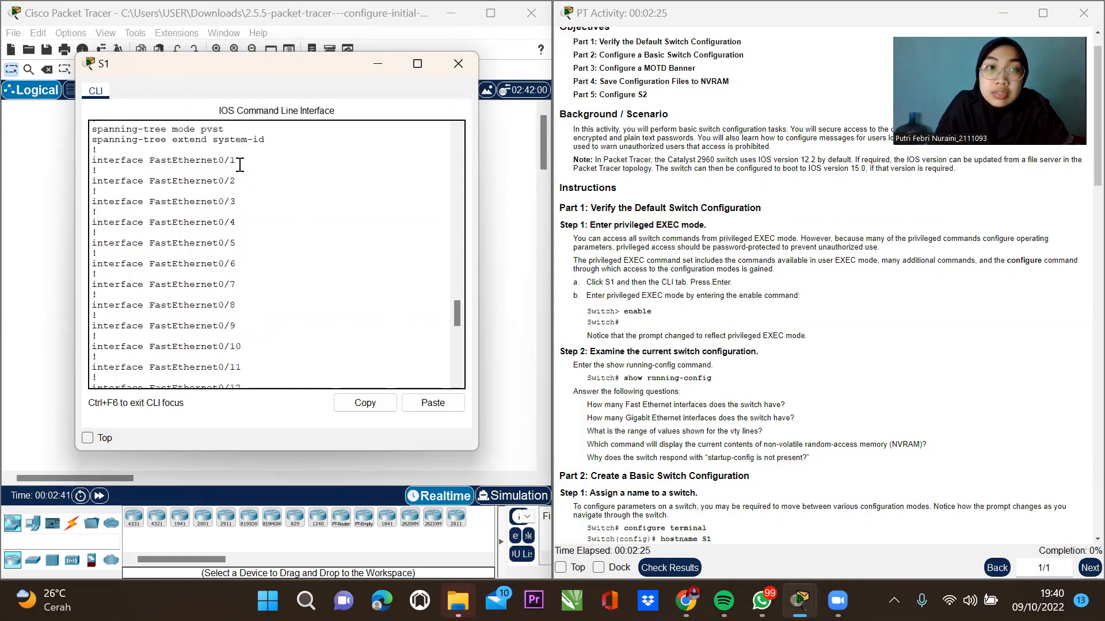
scroll(240, 165, down, 12)
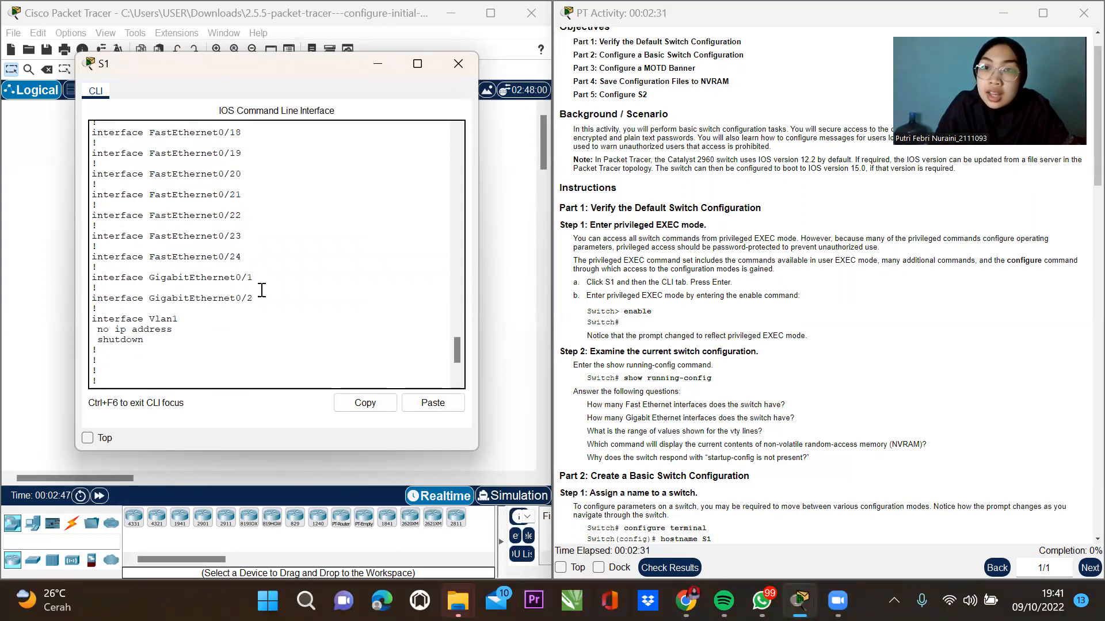
scroll(257, 314, down, 2)
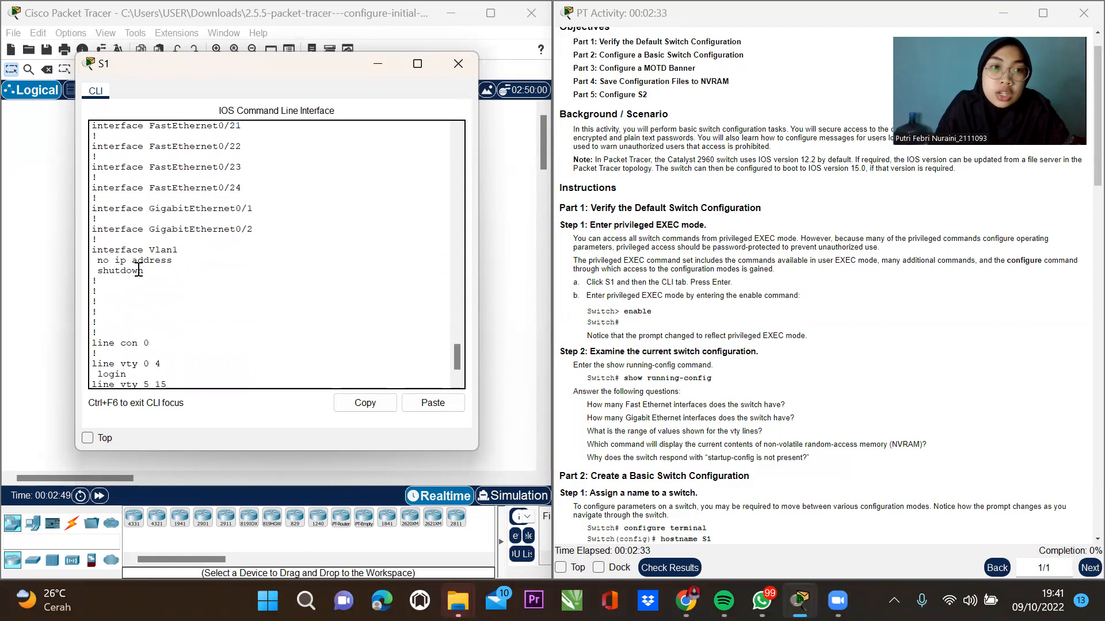
scroll(138, 271, down, 1)
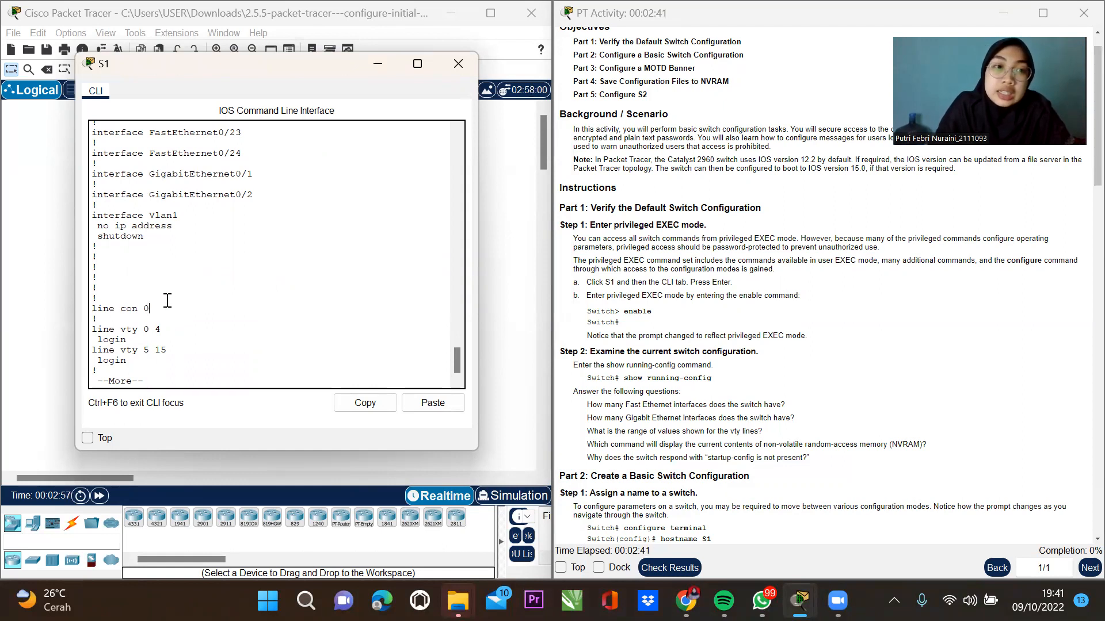
drag(150, 309, 95, 313)
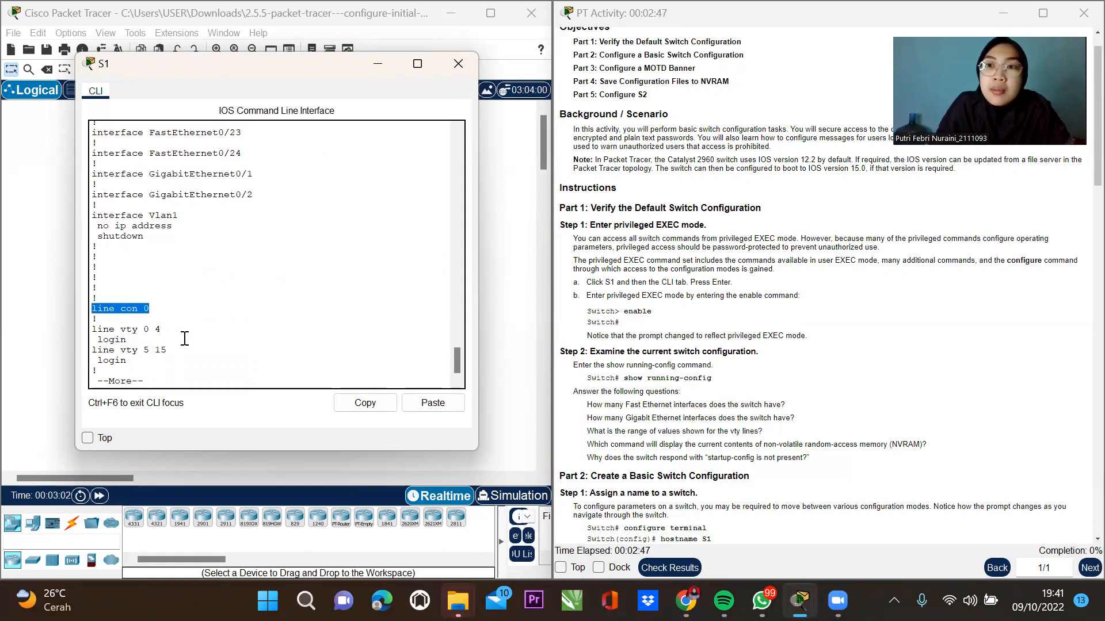
click(160, 304)
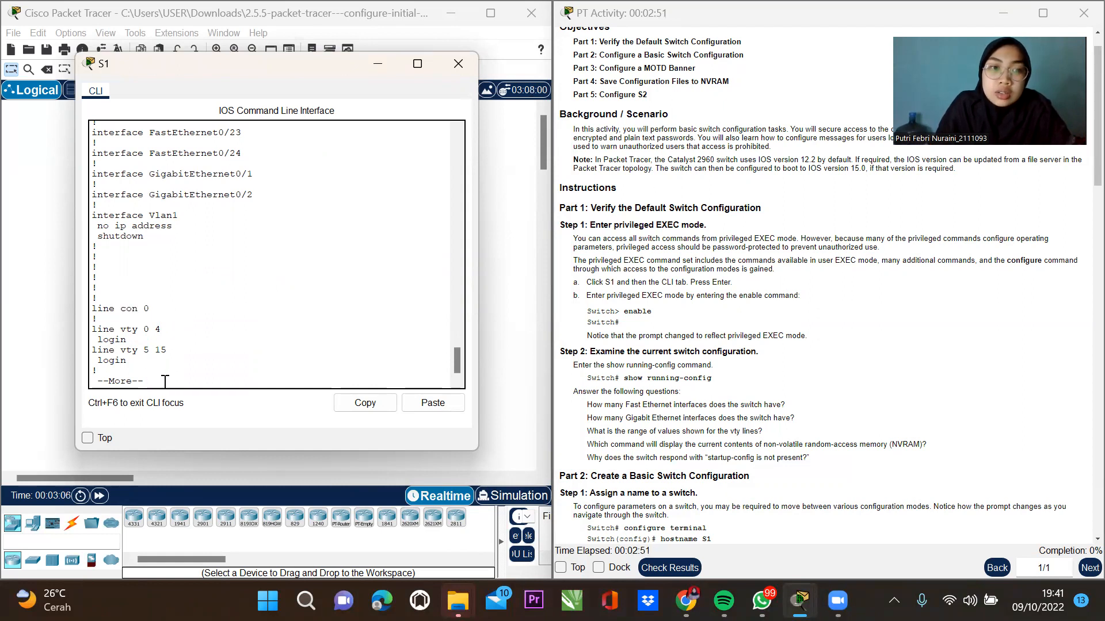
key(Return)
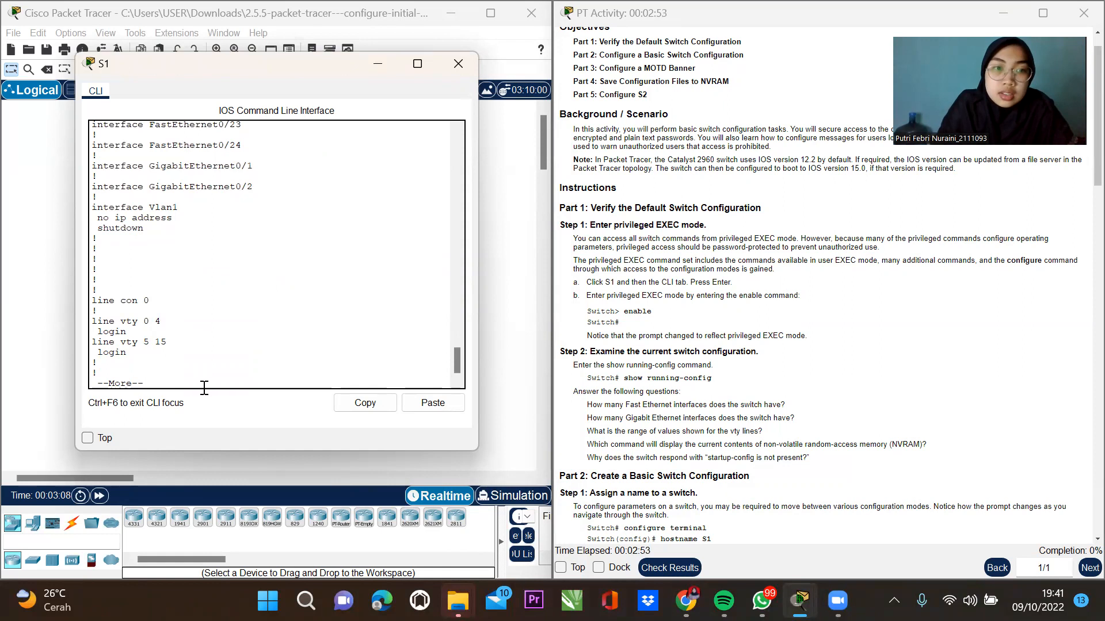
key(space)
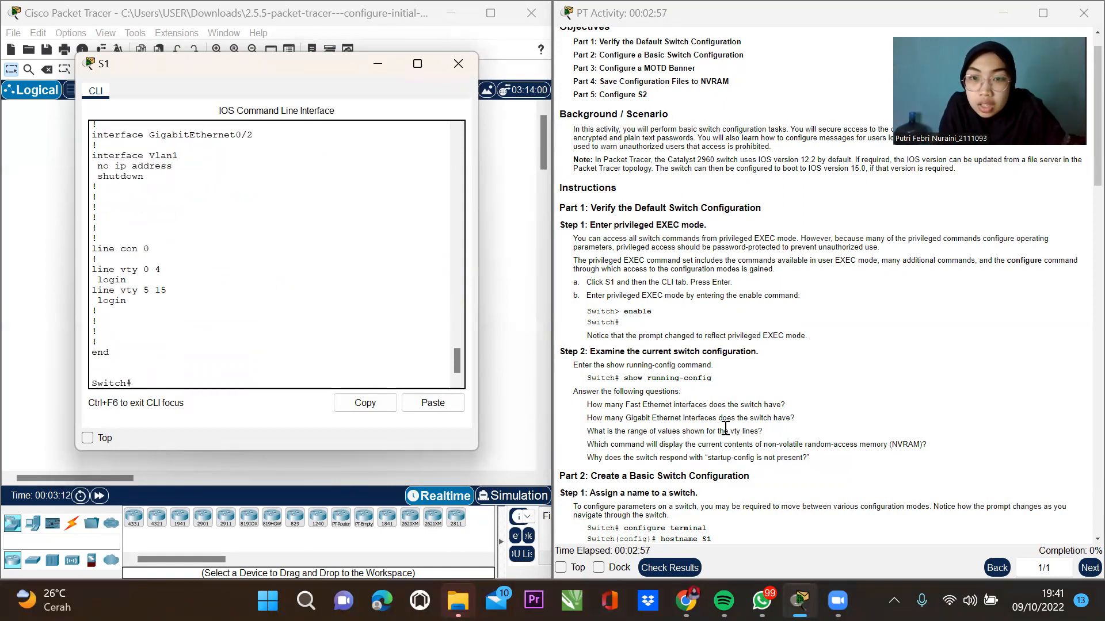
Enter global configuration mode on the switch with configure terminal.
scroll(720, 420, down, 1)
scroll(721, 420, down, 4)
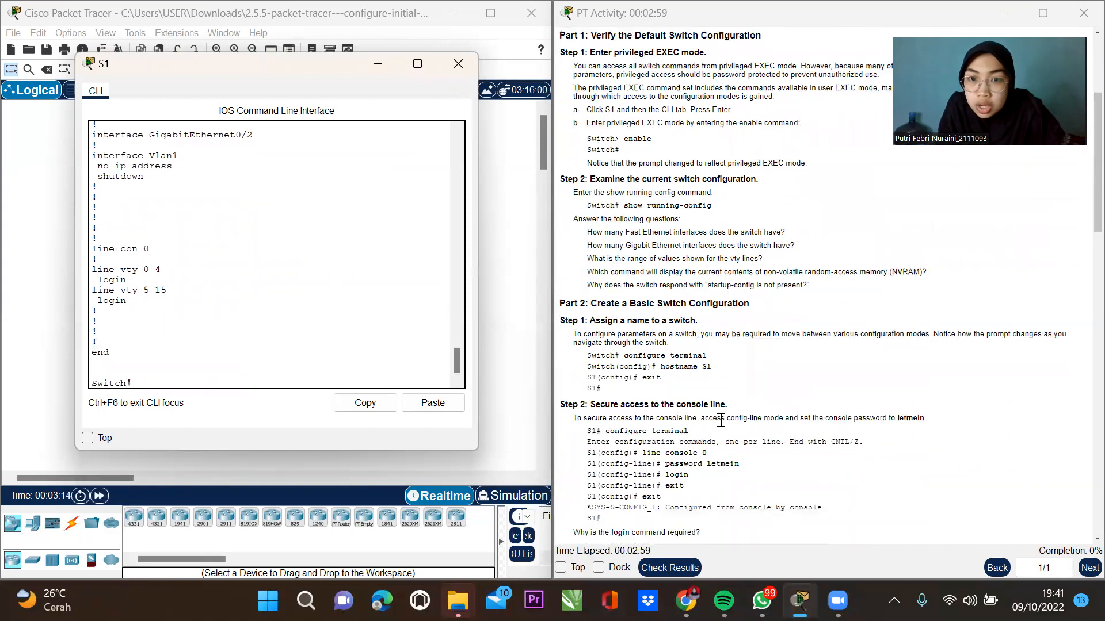
scroll(720, 422, down, 1)
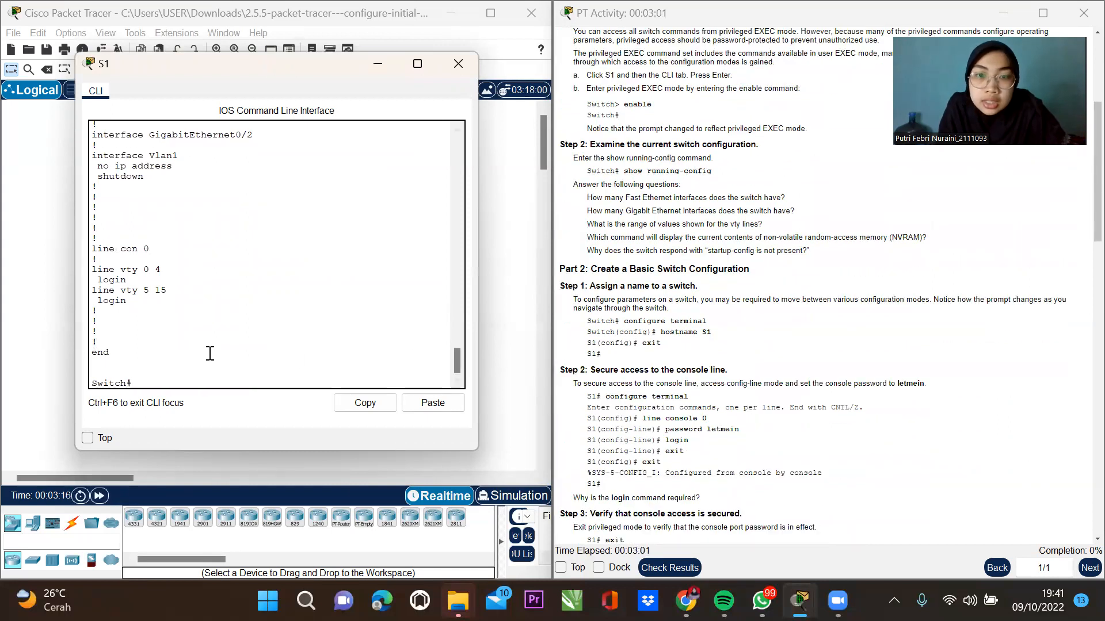
text(onfig t)
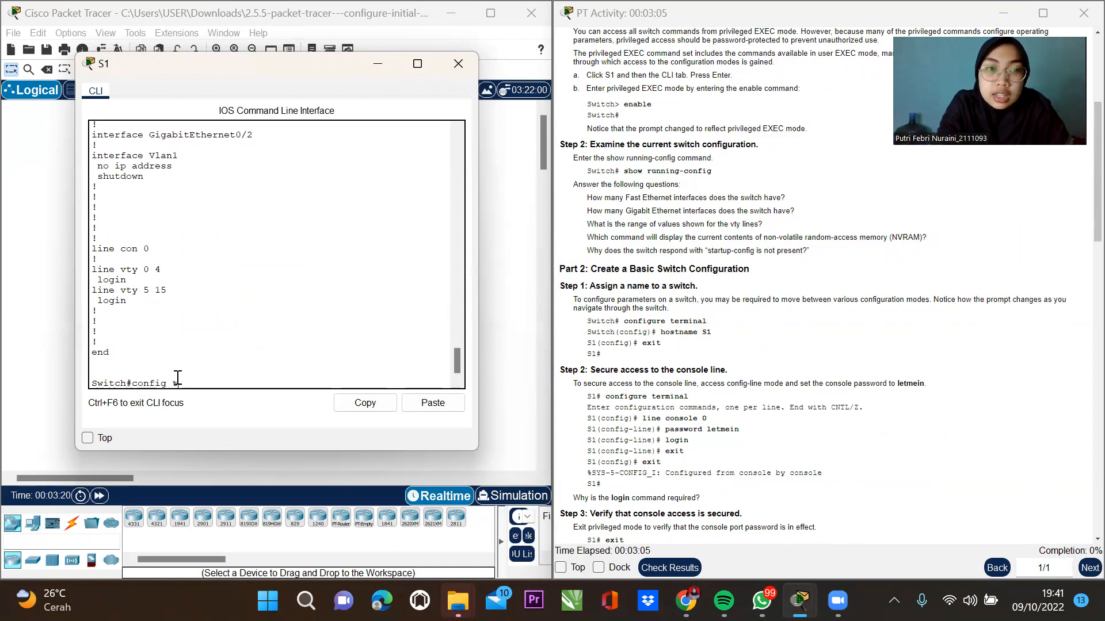
key(Tab)
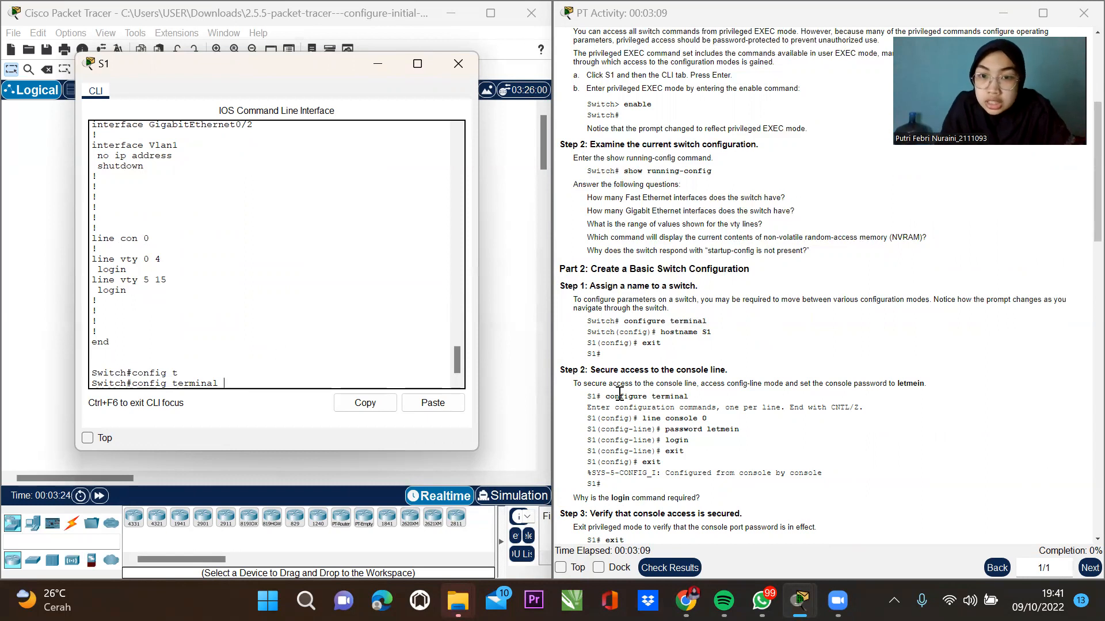
drag(625, 370, 732, 369)
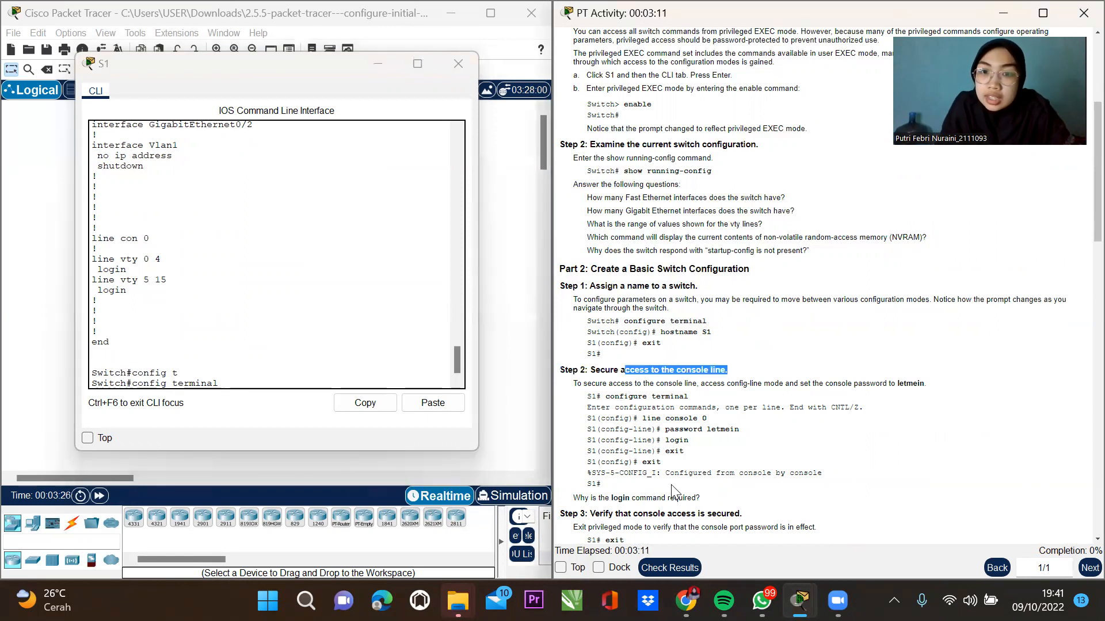
click(234, 379)
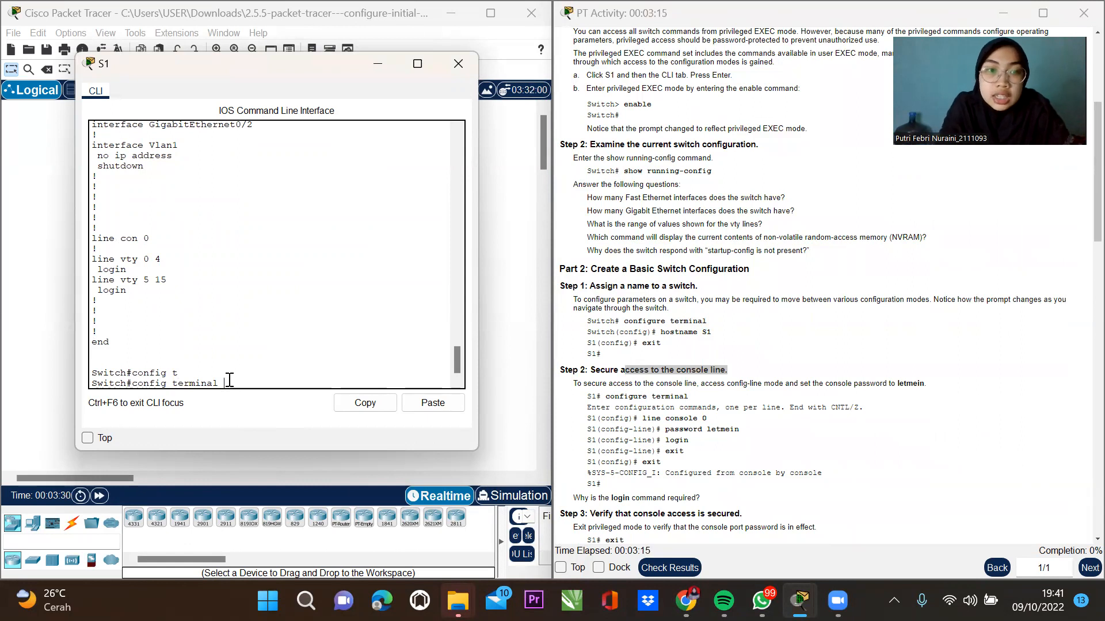
key(Return)
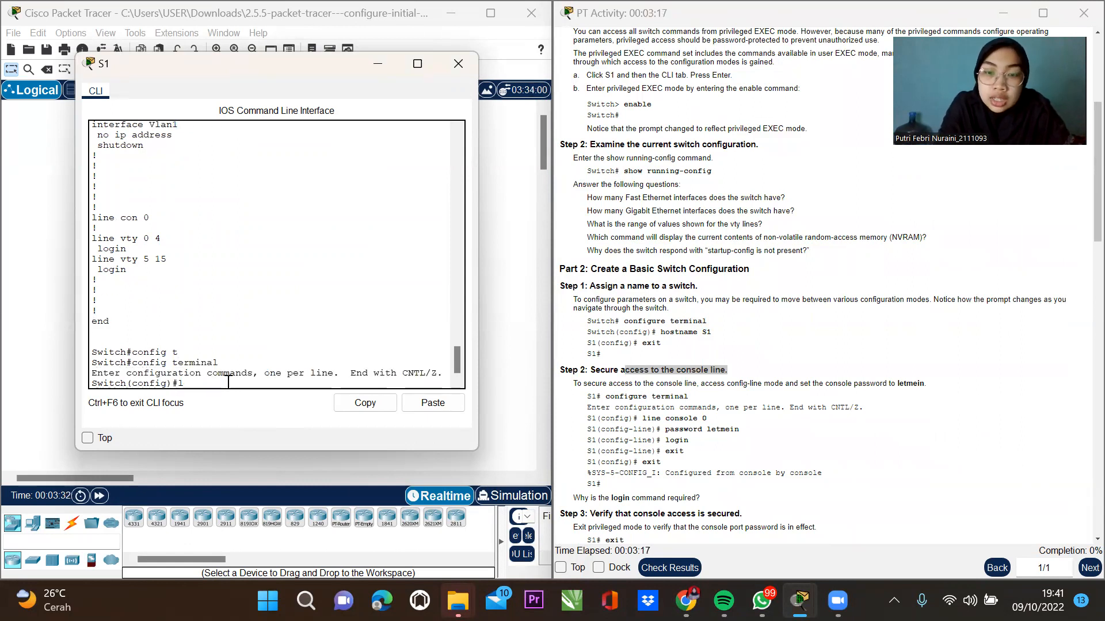
Set the hostname to S1, then exit back to the S1# prompt.
text(line console 0)
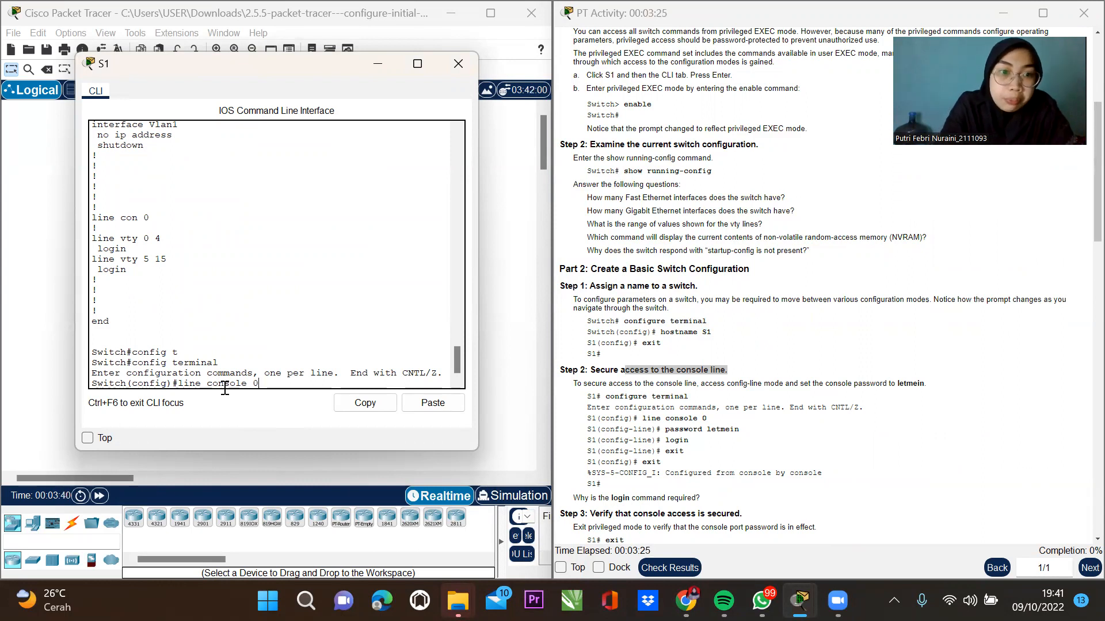
key(BackSpace)
key(BackSpace)
key(BackSpace)
key(BackSpace)
key(BackSpace)
key(BackSpace)
key(BackSpace)
key(BackSpace)
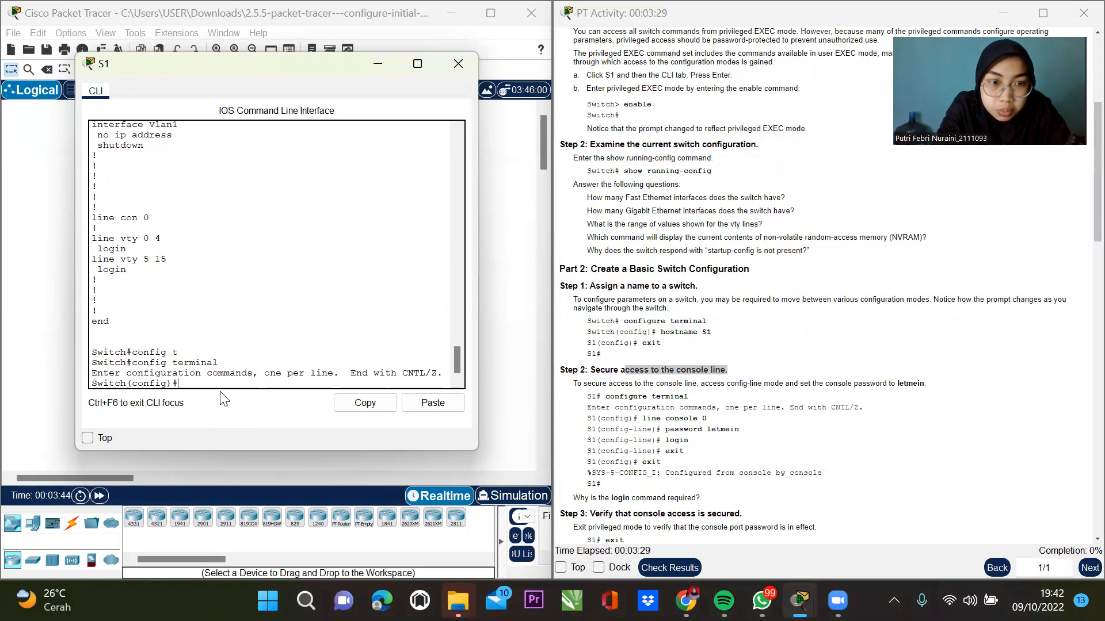
text(host na)
key(BackSpace)
key(BackSpace)
key(BackSpace)
text(nam)
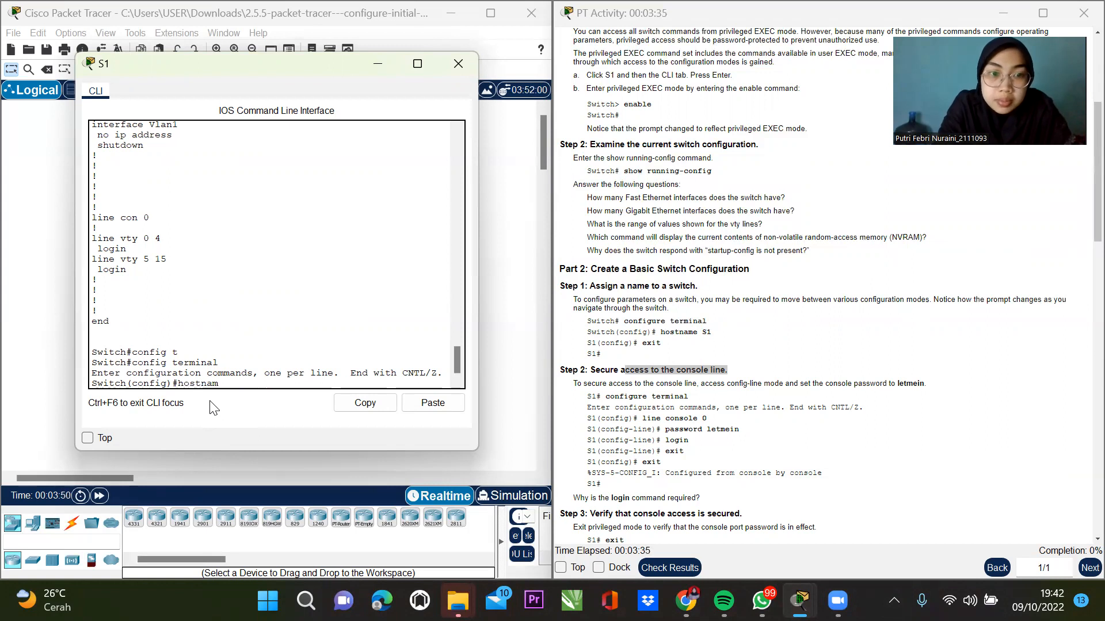
text(e S1)
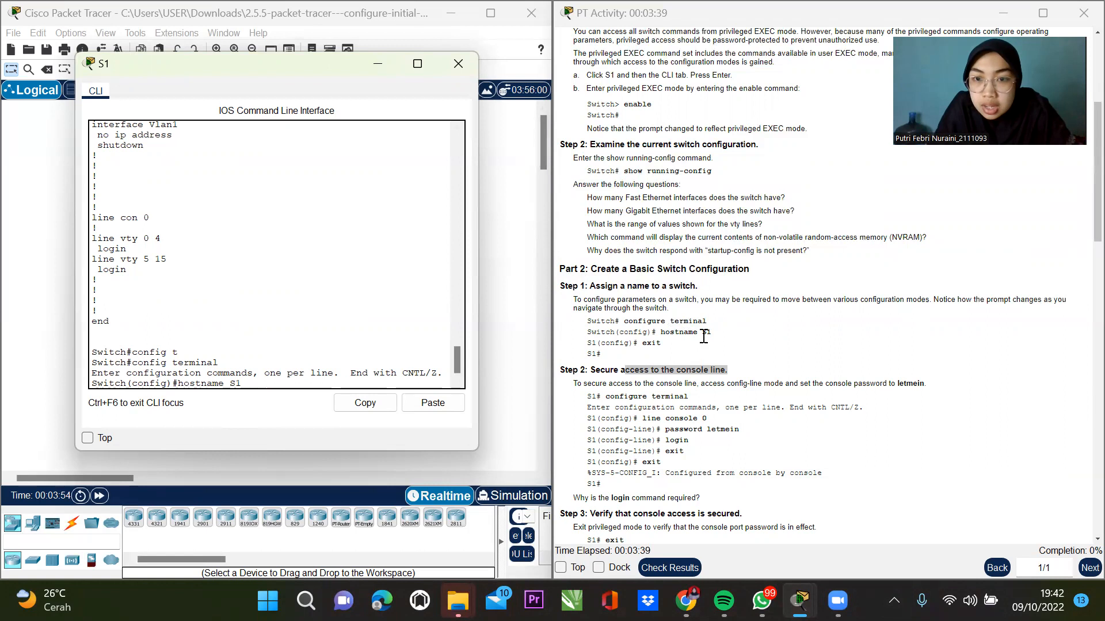
drag(703, 333, 715, 335)
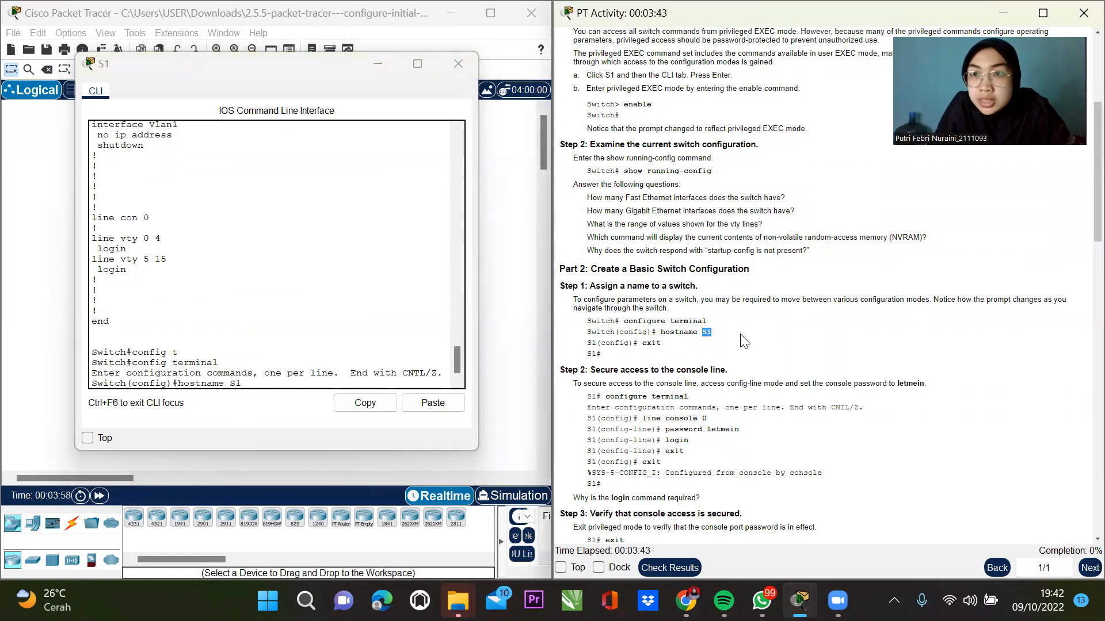
drag(586, 343, 598, 342)
drag(701, 332, 712, 332)
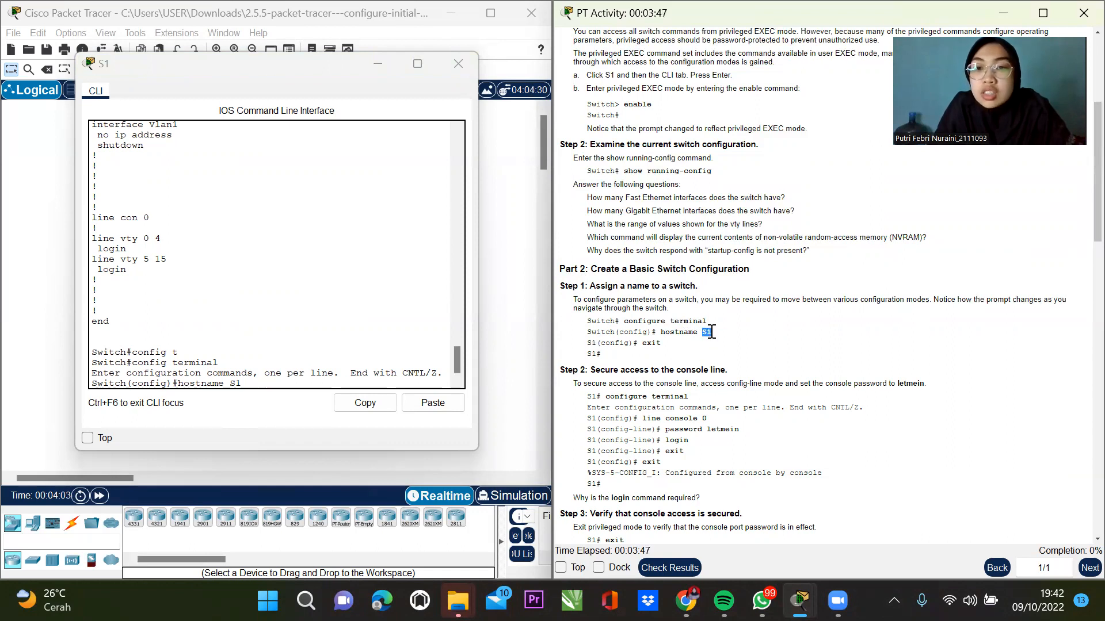
click(256, 383)
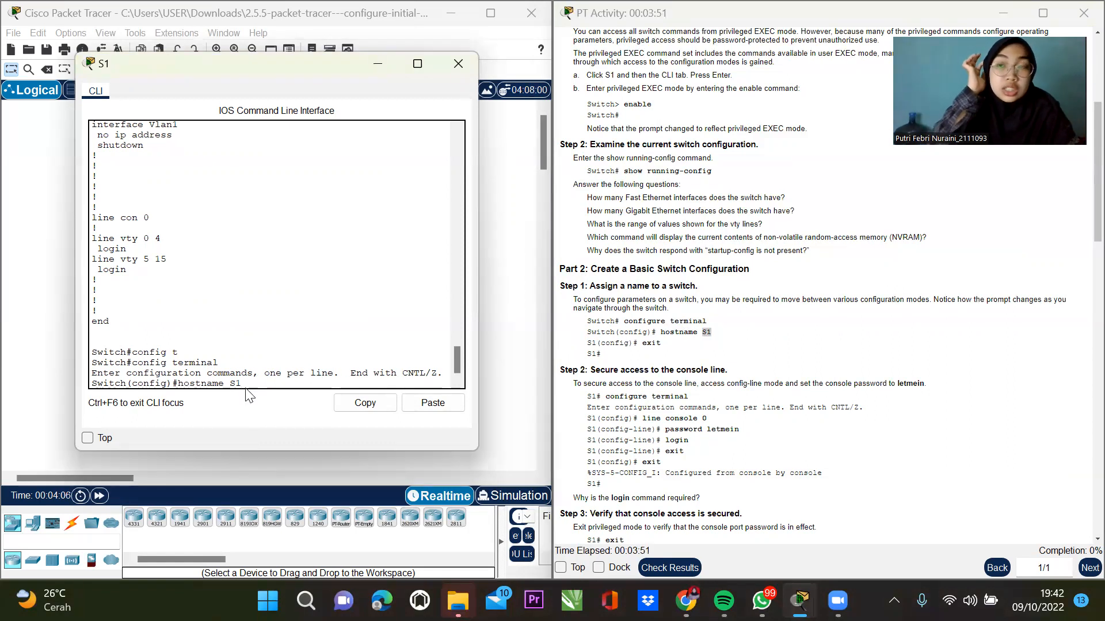
key(Return)
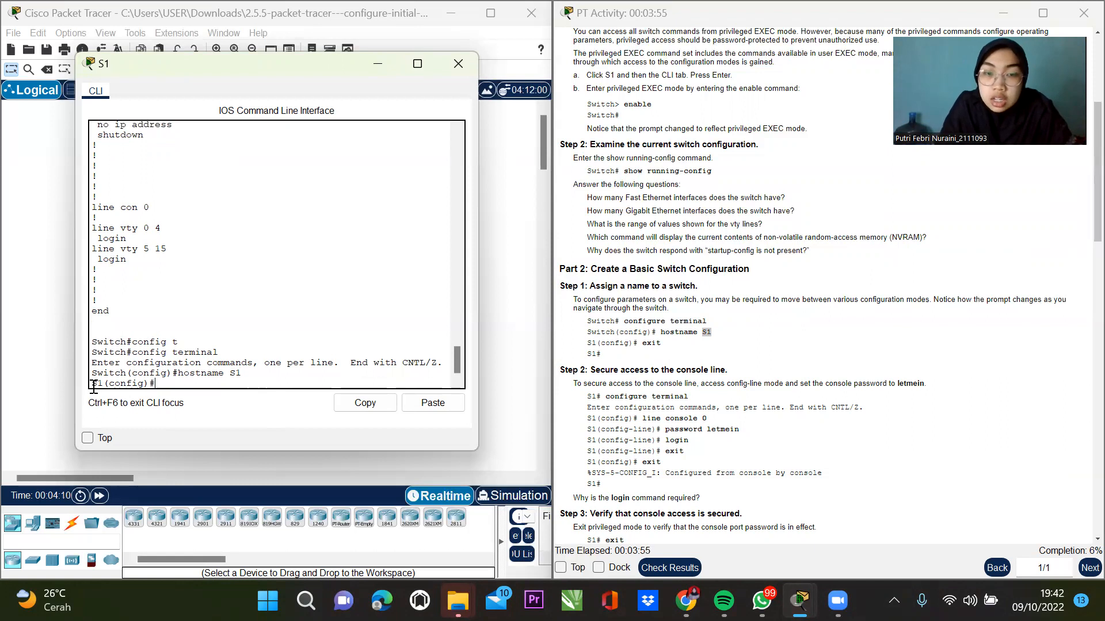
text(exit)
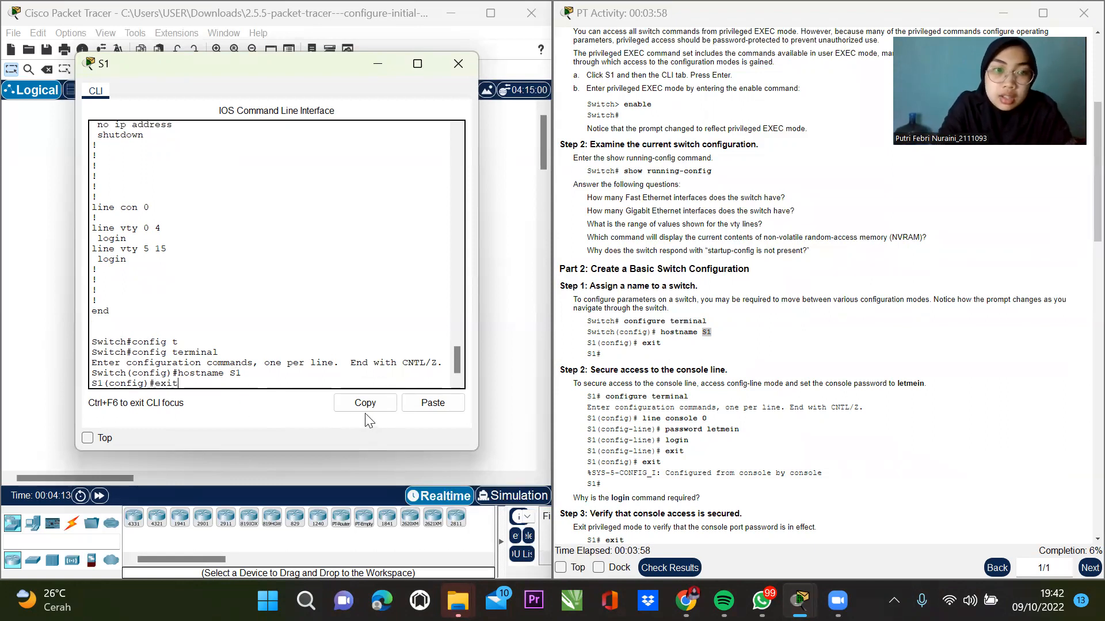
key(Return)
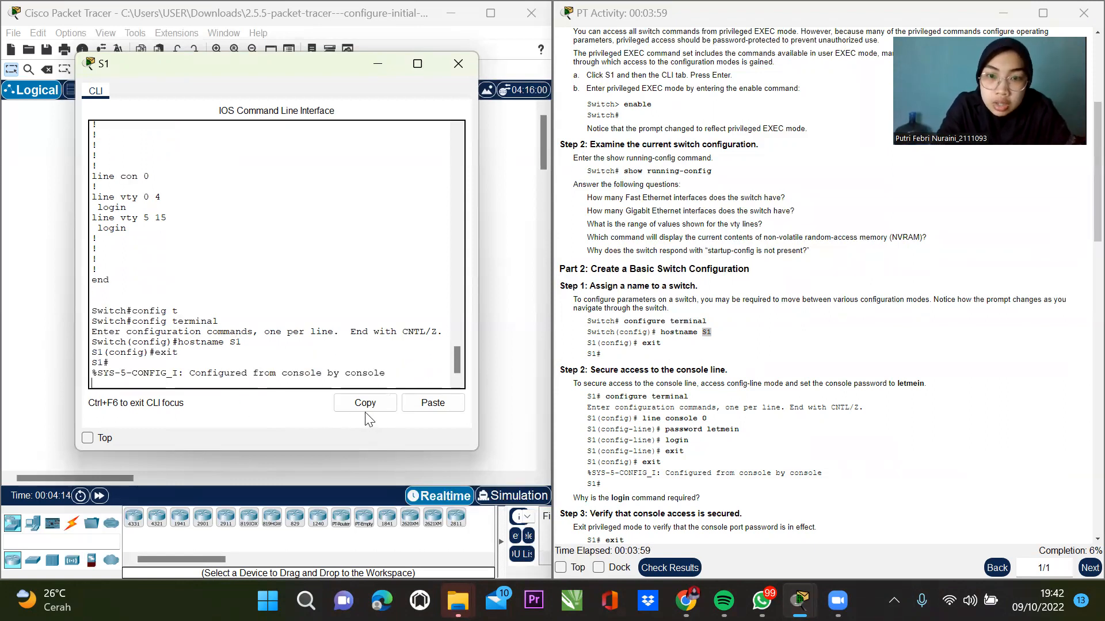
key(Return)
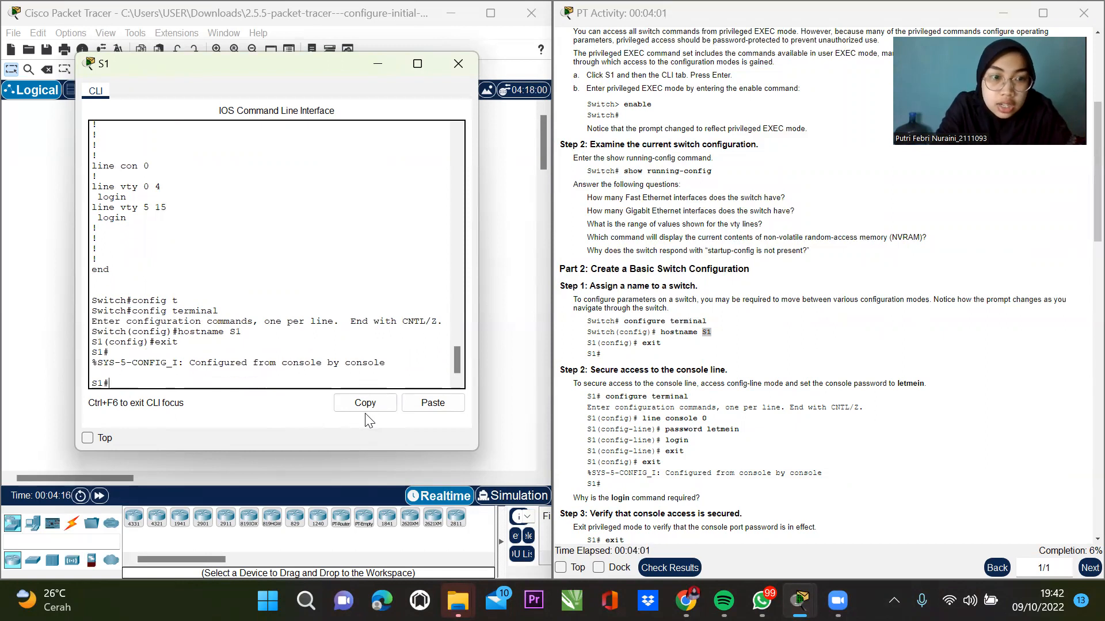
Enter line console 0 configuration on S1 from global configuration mode.
text(config t)
key(Return)
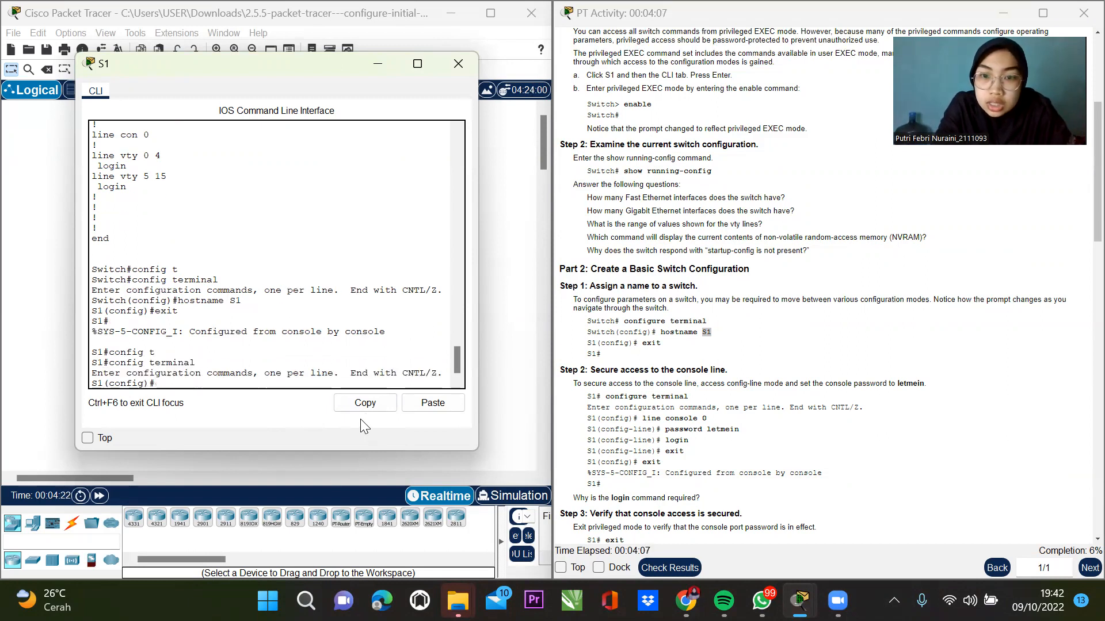
text(line console 0)
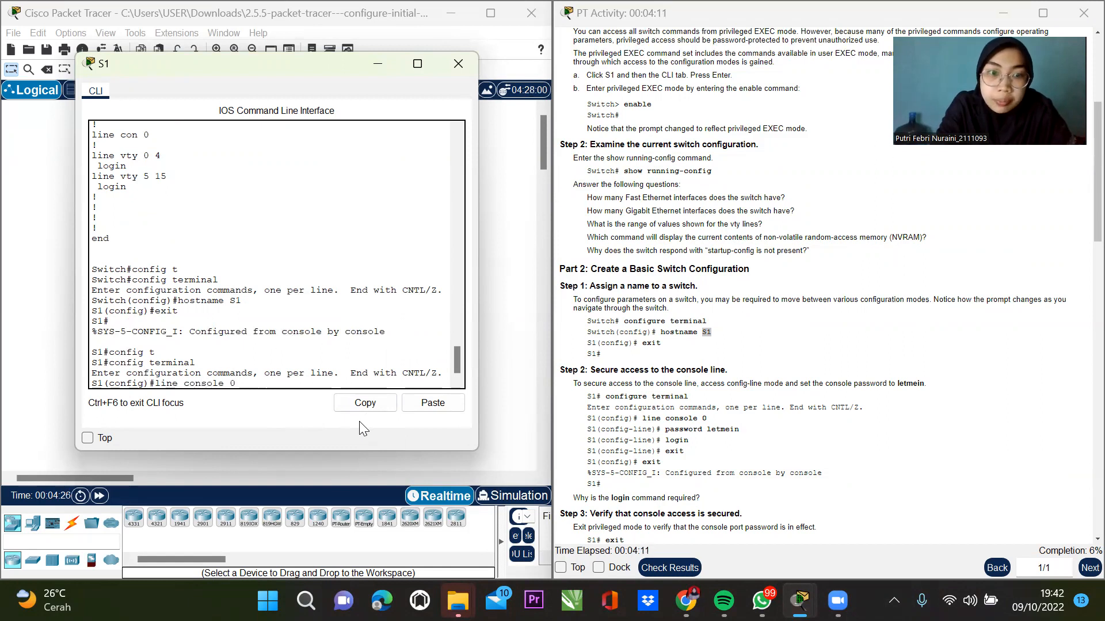
key(Return)
text(pass)
key(Tab)
key(Return)
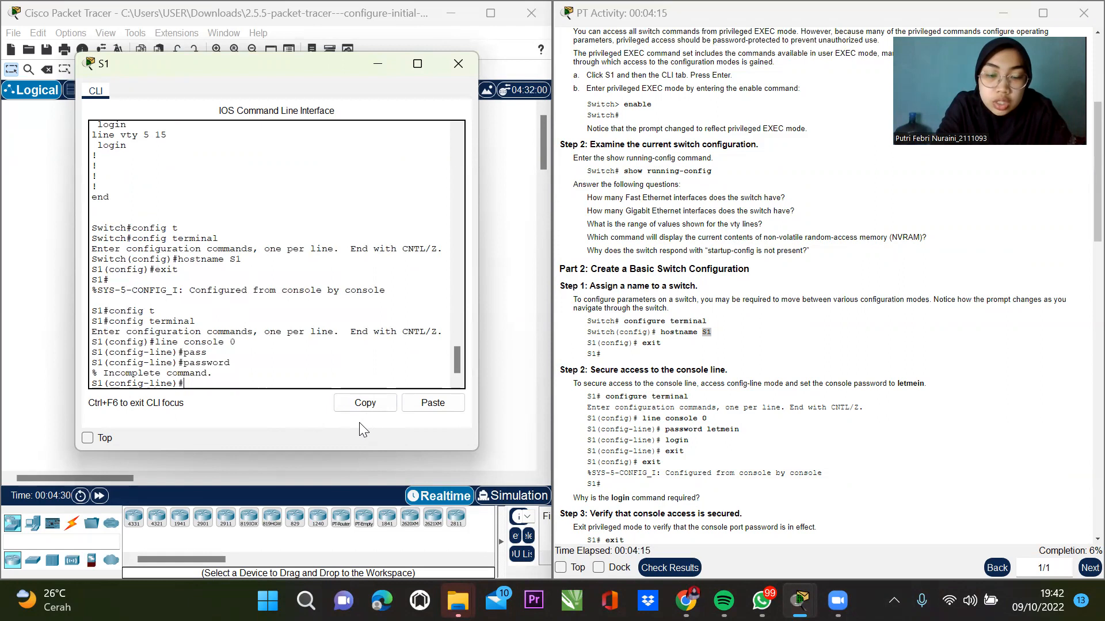
Set the console line password and enable login on line console 0.
text(pass)
key(Tab)
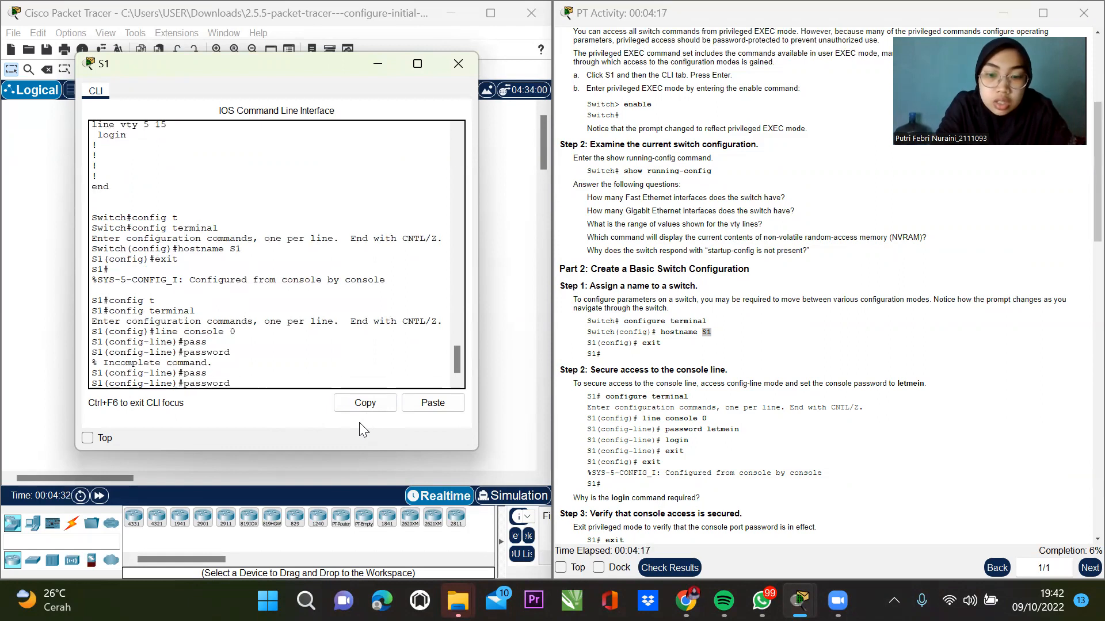
text(le)
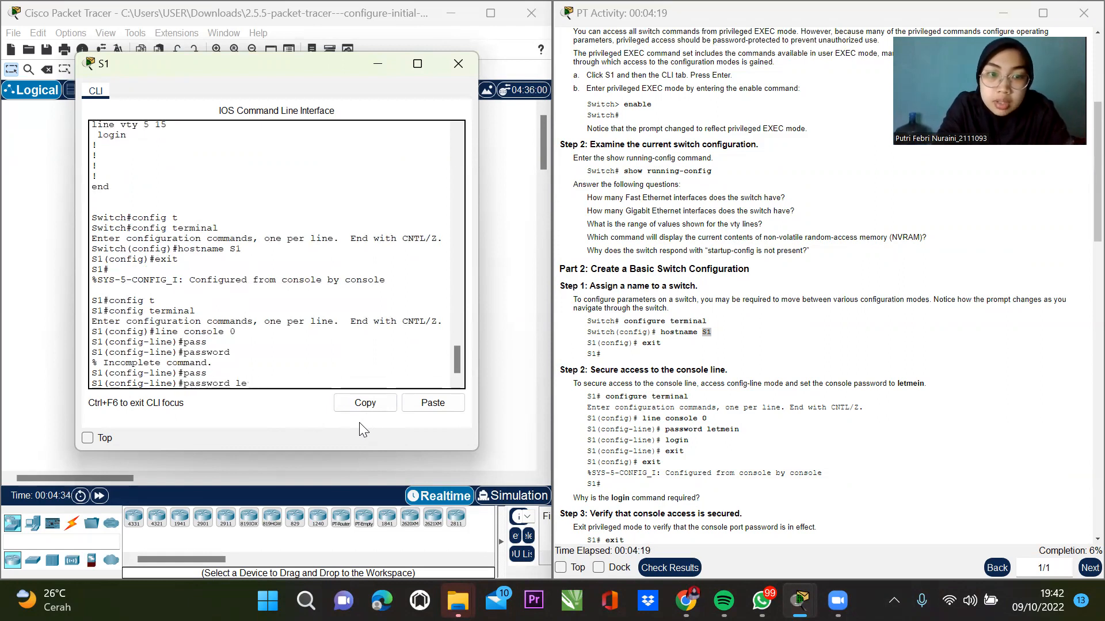
text(ytmein)
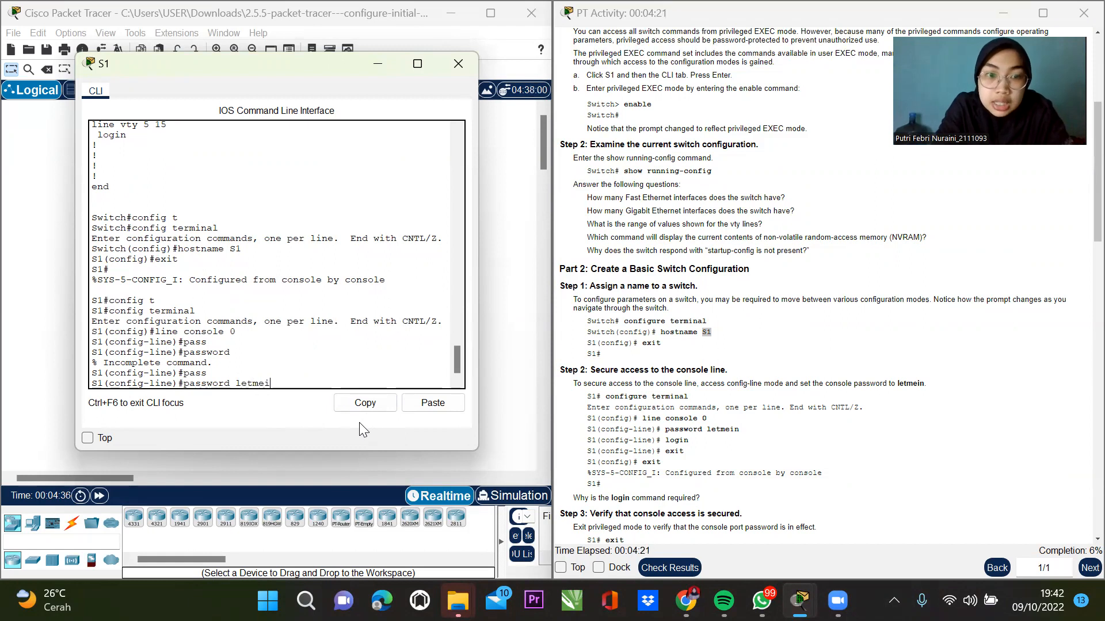
key(Return)
text(login)
key(Return)
Exit configuration back to S1# and end the console session.
text(exit)
key(Return)
text(exit)
key(Return)
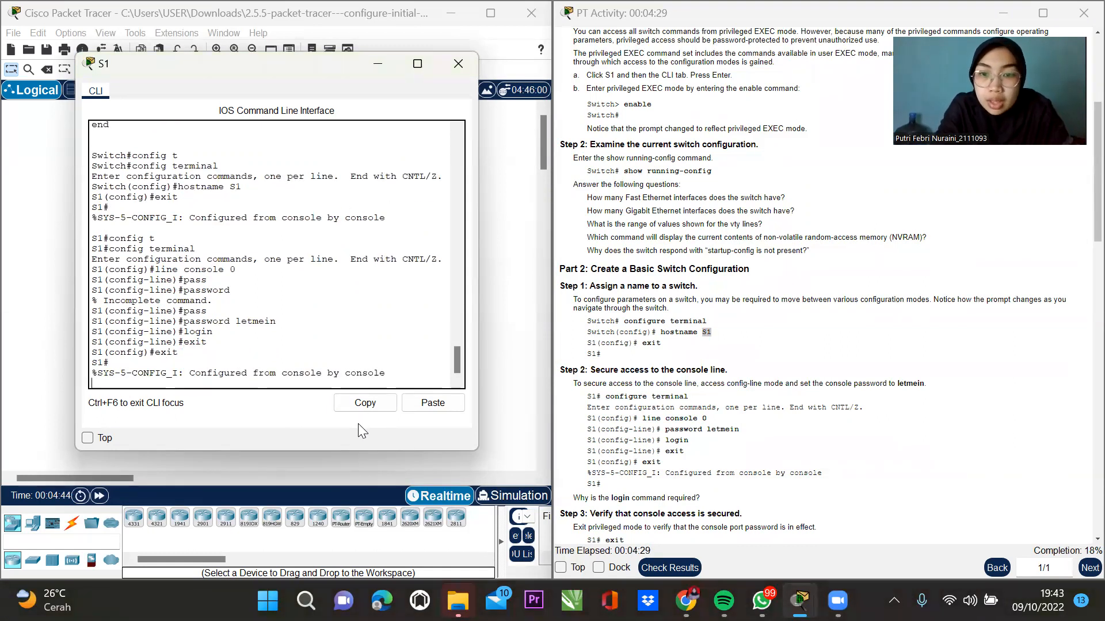
key(Return)
text(exit)
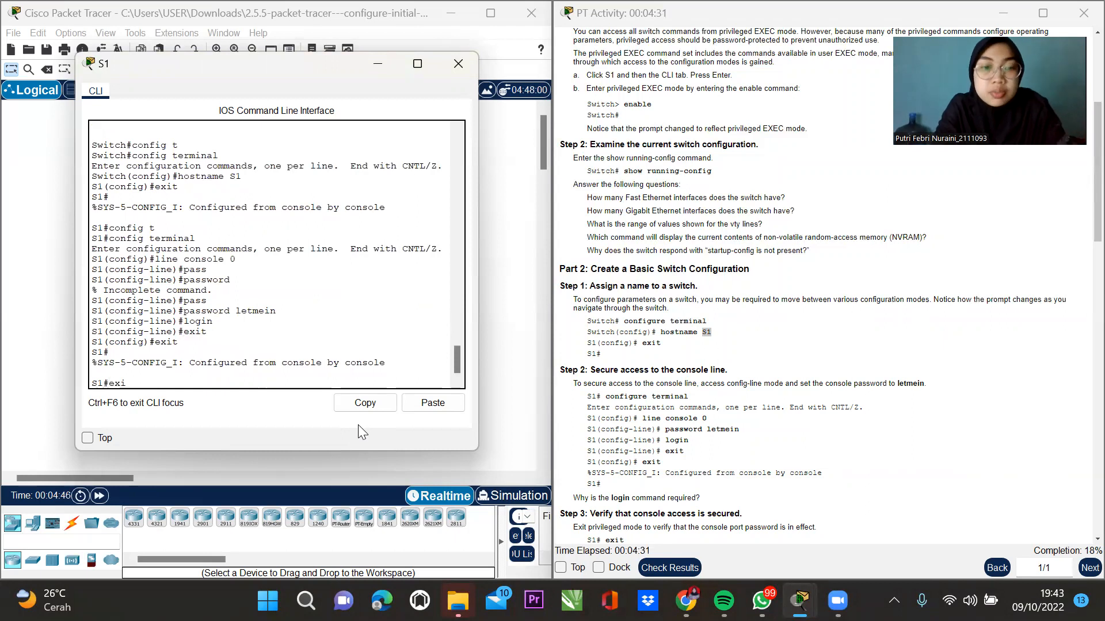
key(Return)
key(Return)
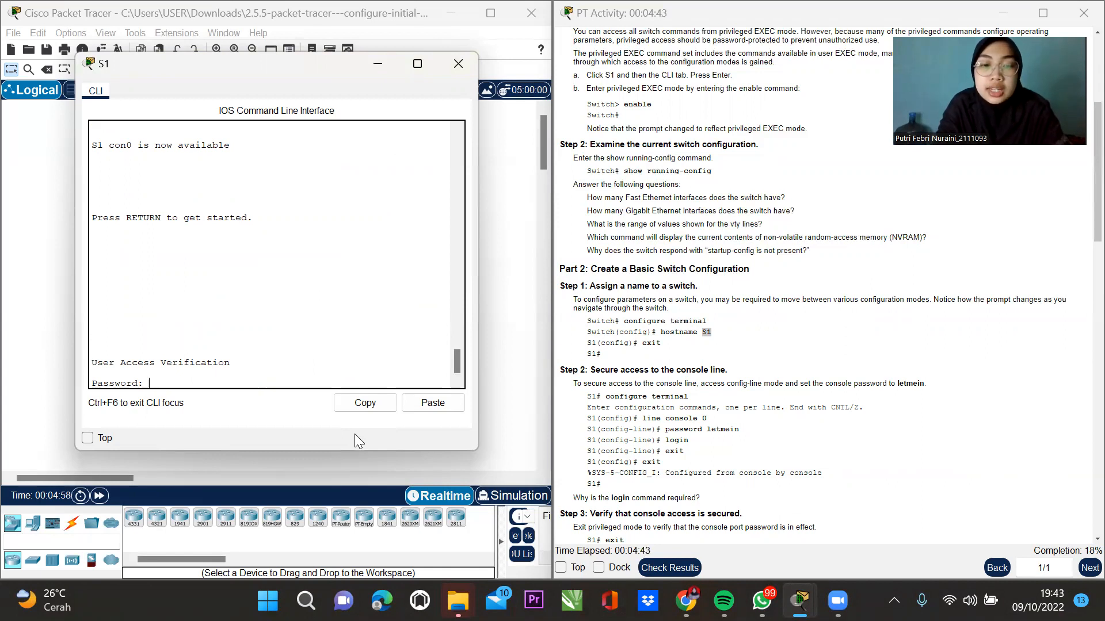
Log back into S1 with the console password and scroll the activity instructions down.
key(Return)
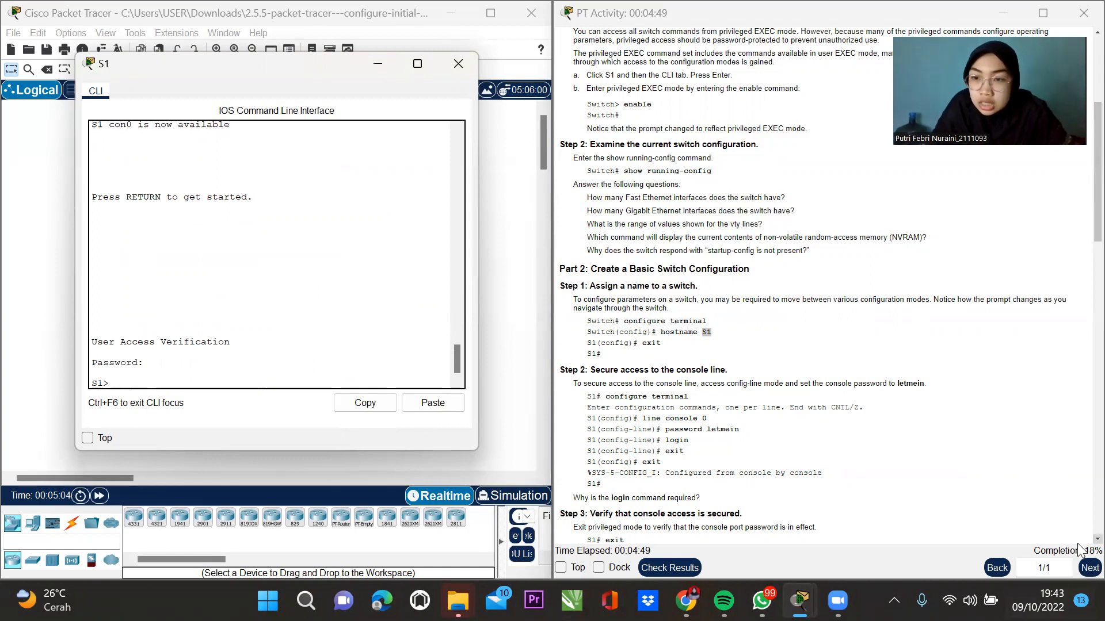
click(1097, 539)
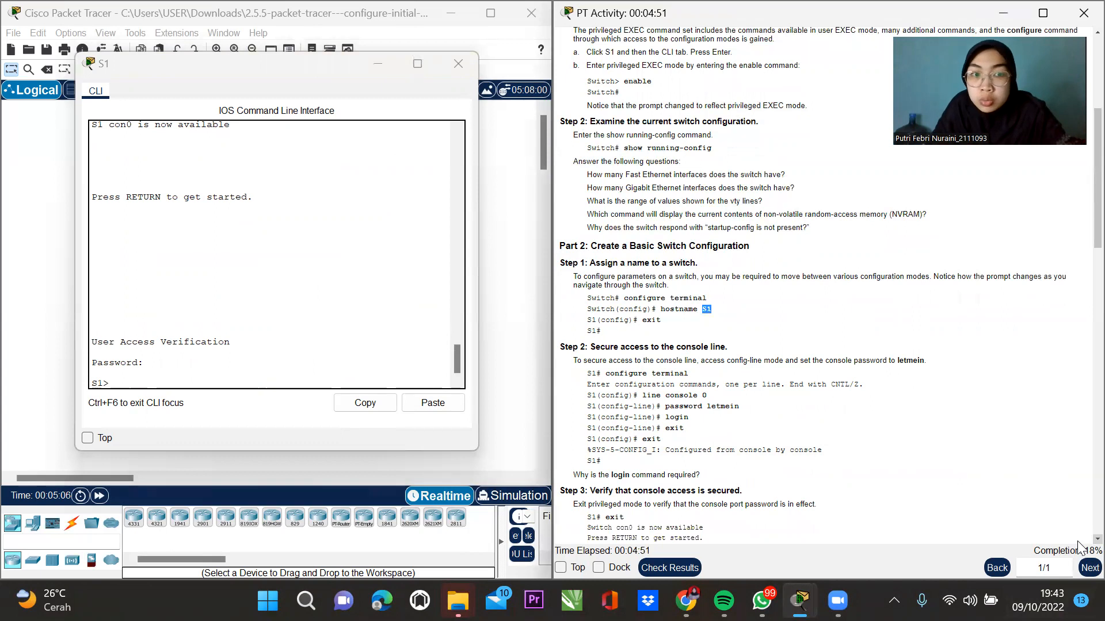
click(1098, 539)
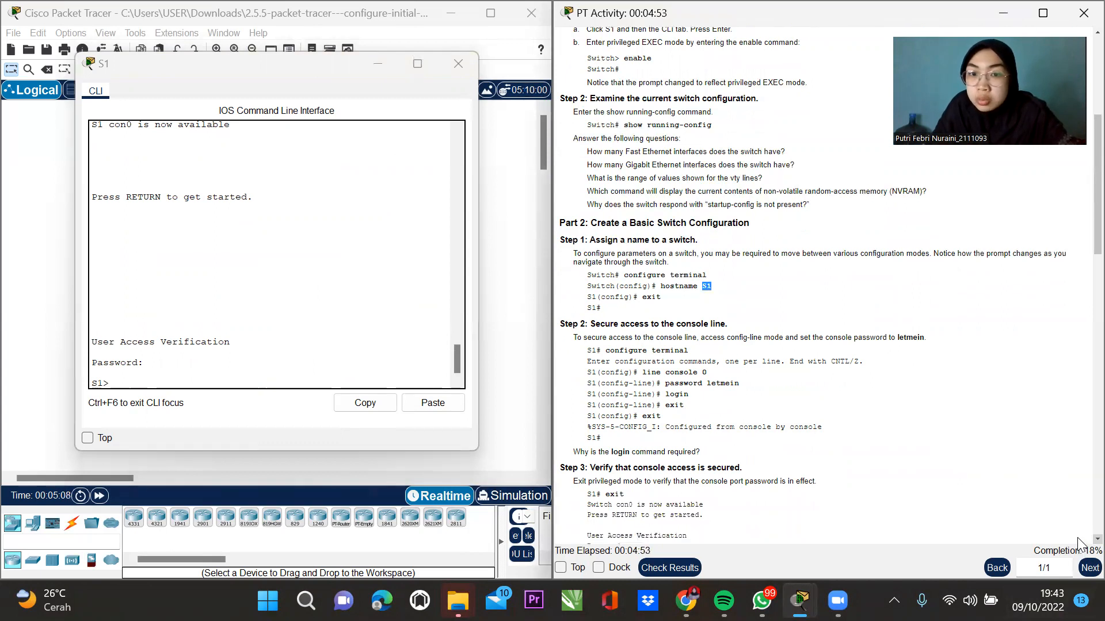
click(1097, 539)
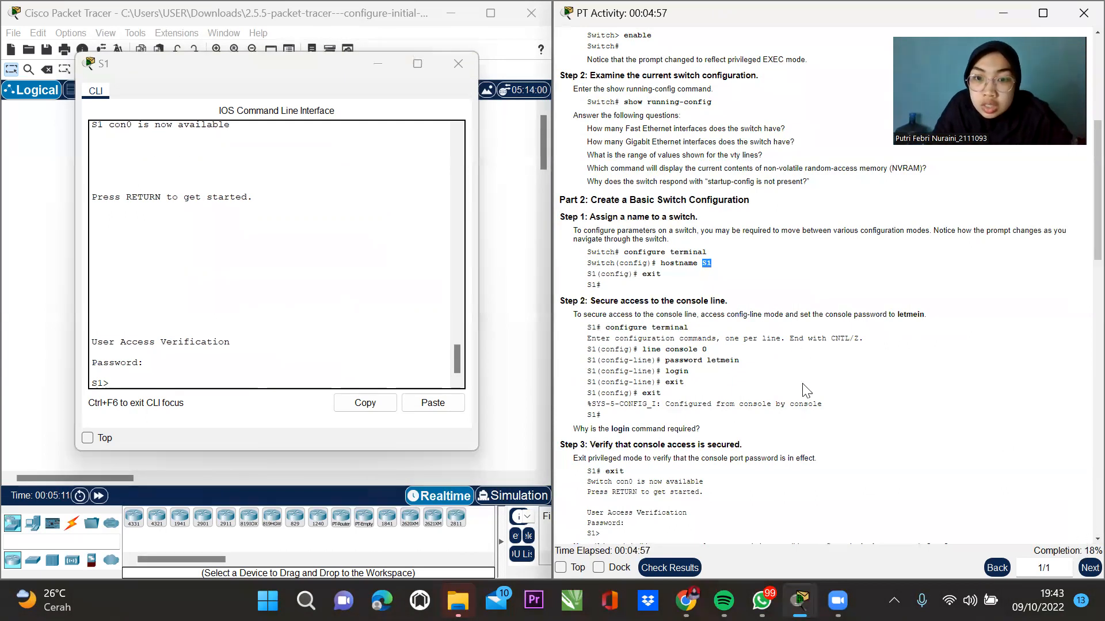
scroll(1078, 541, down, 4)
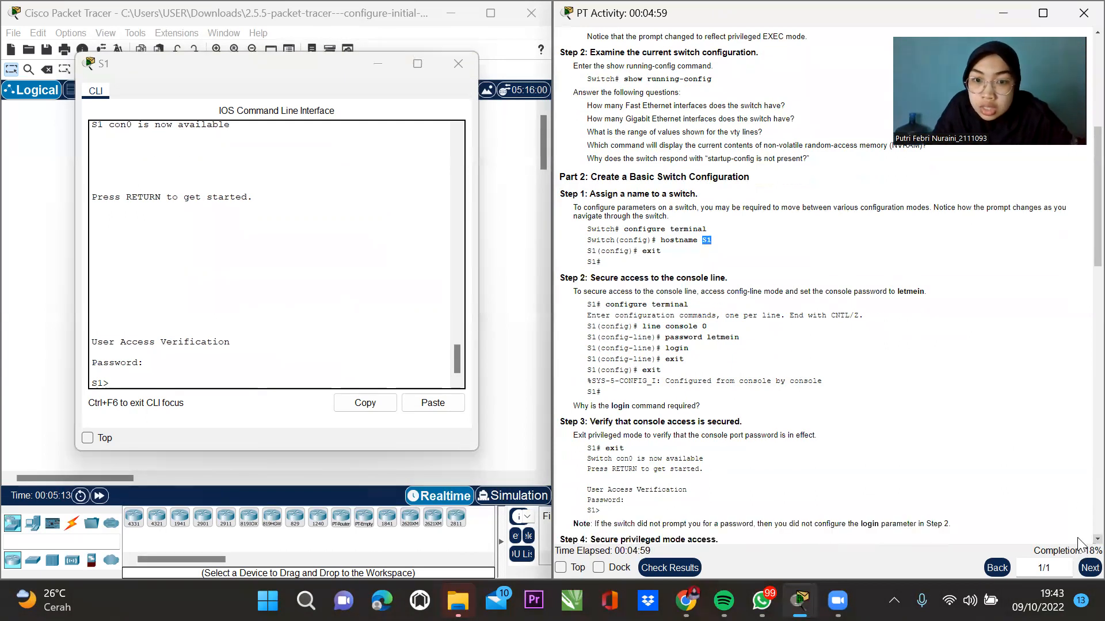
scroll(1078, 544, down, 3)
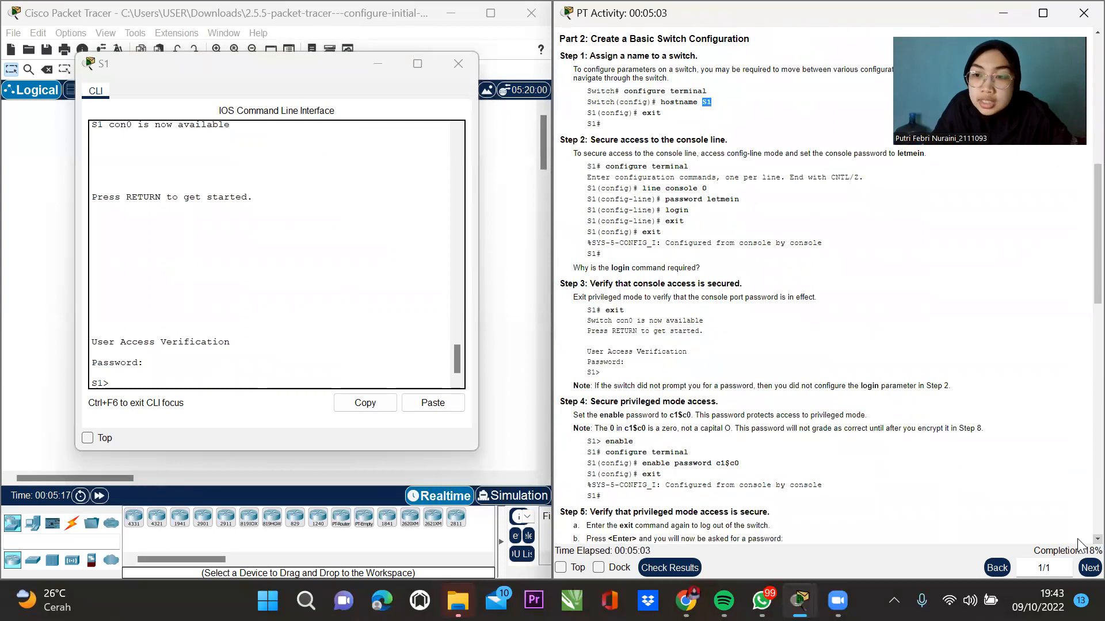
scroll(1079, 544, down, 1)
Enter privileged mode on S1 and then global configuration with configure terminal.
click(132, 377)
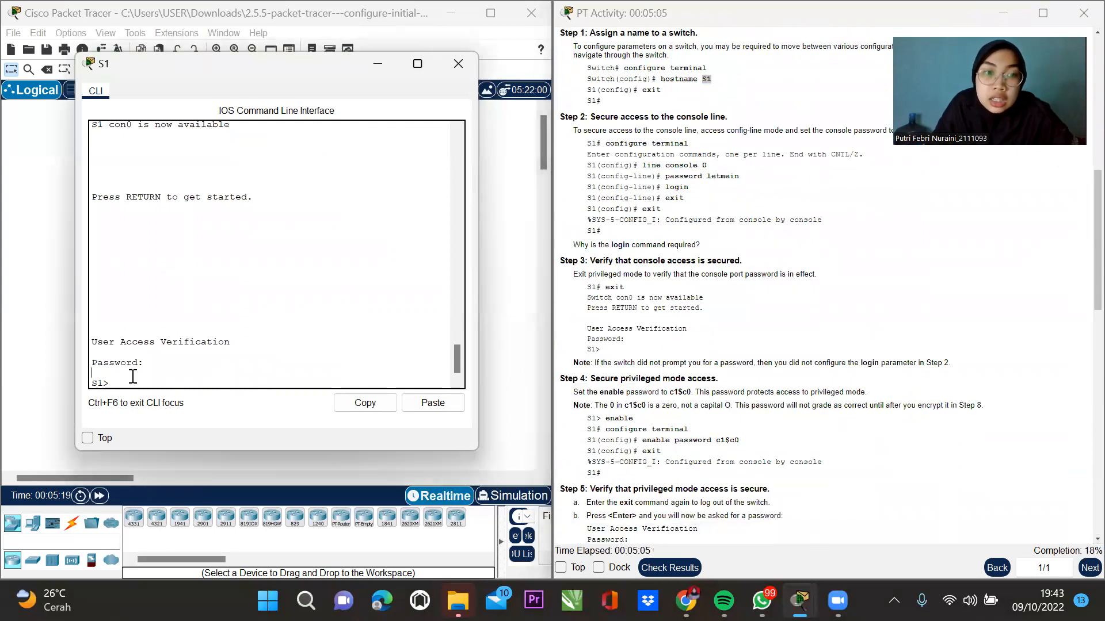
text(ena)
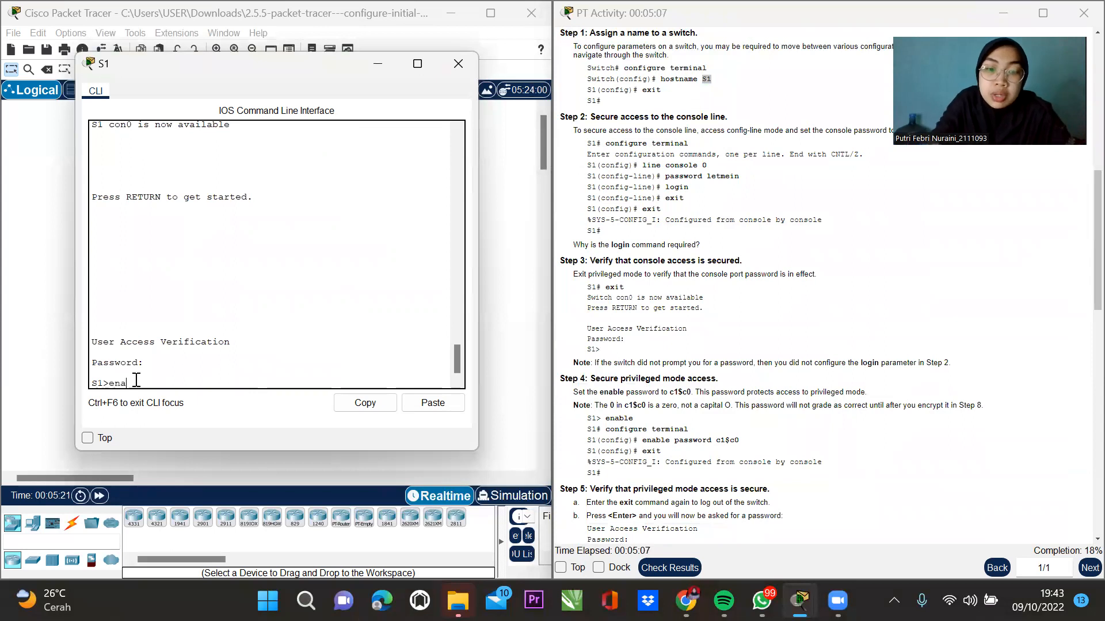
text(b)
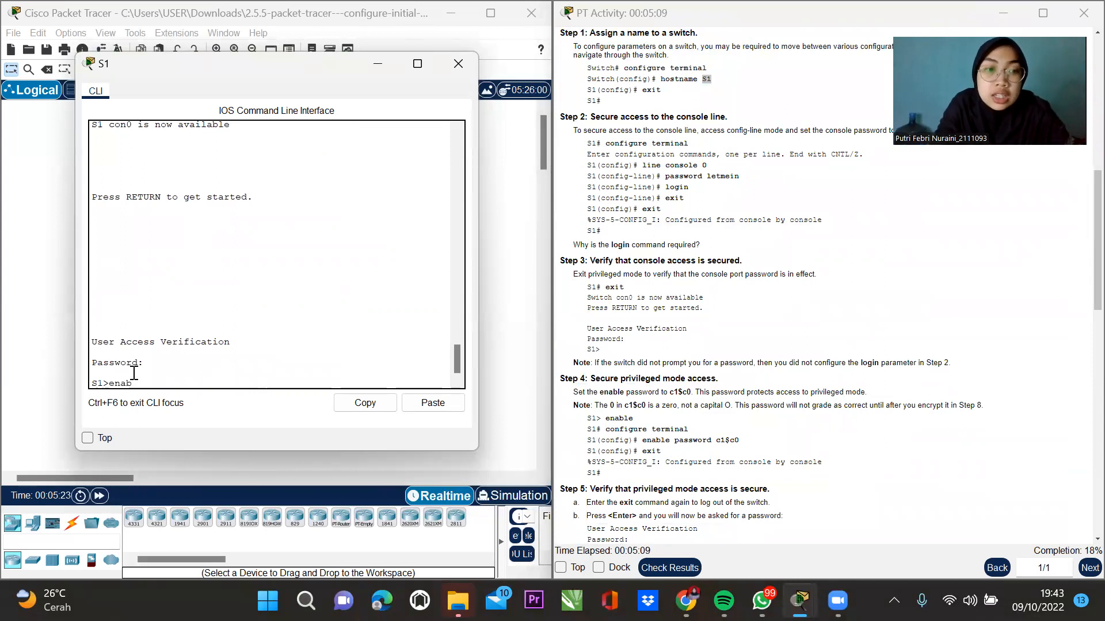
key(Tab)
key(Return)
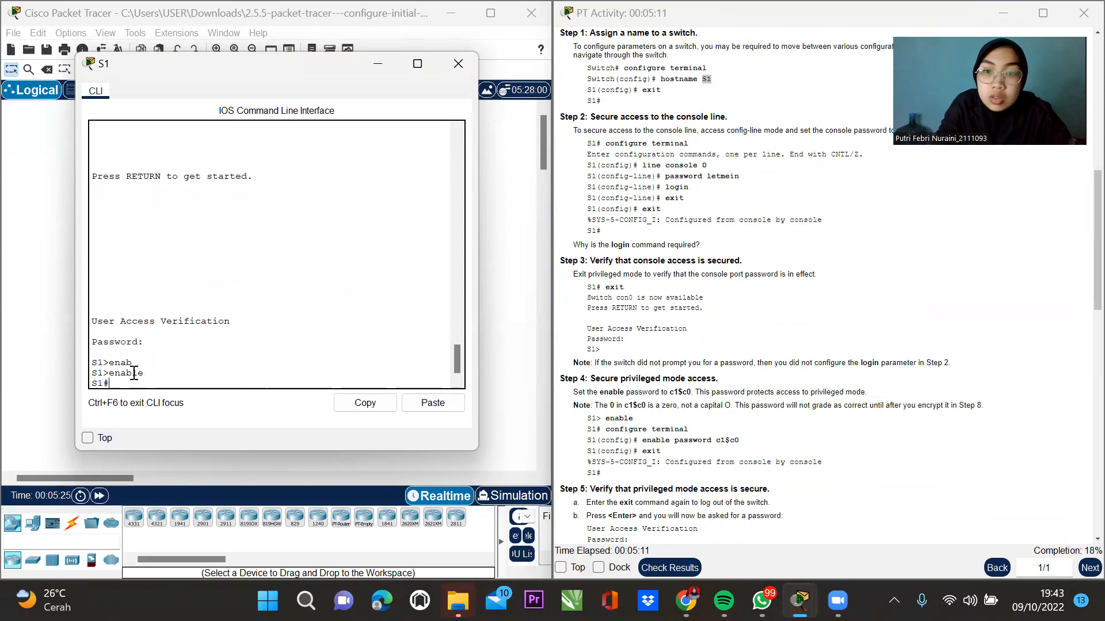
text(config)
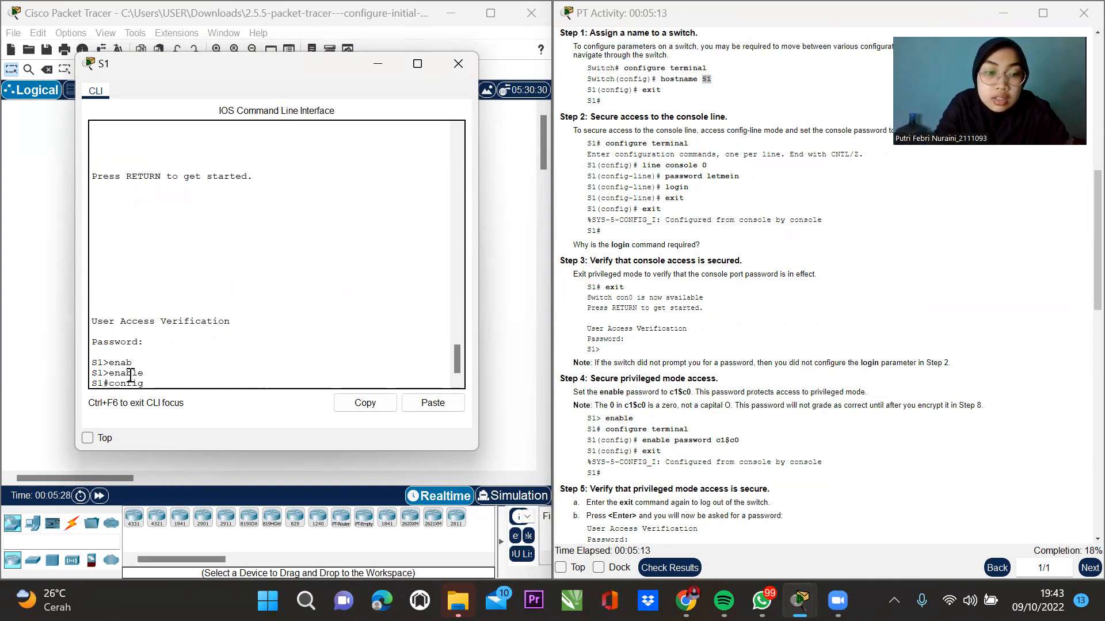
key(Tab)
text(te)
key(Tab)
key(Return)
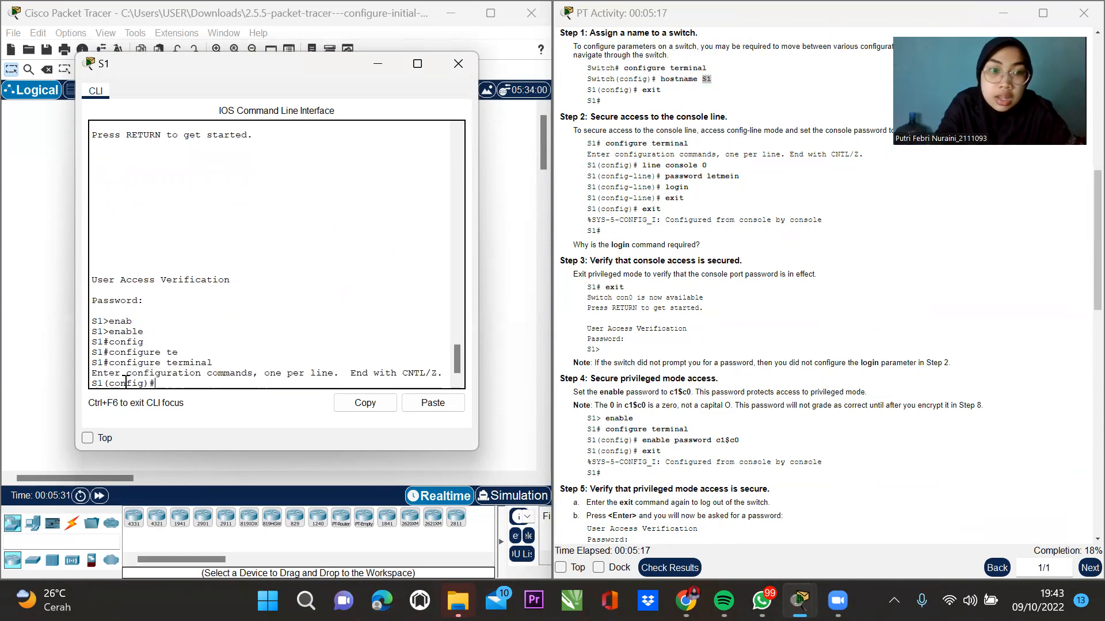
Set the enable password specified by the activity, then exit to S1#.
text(enable)
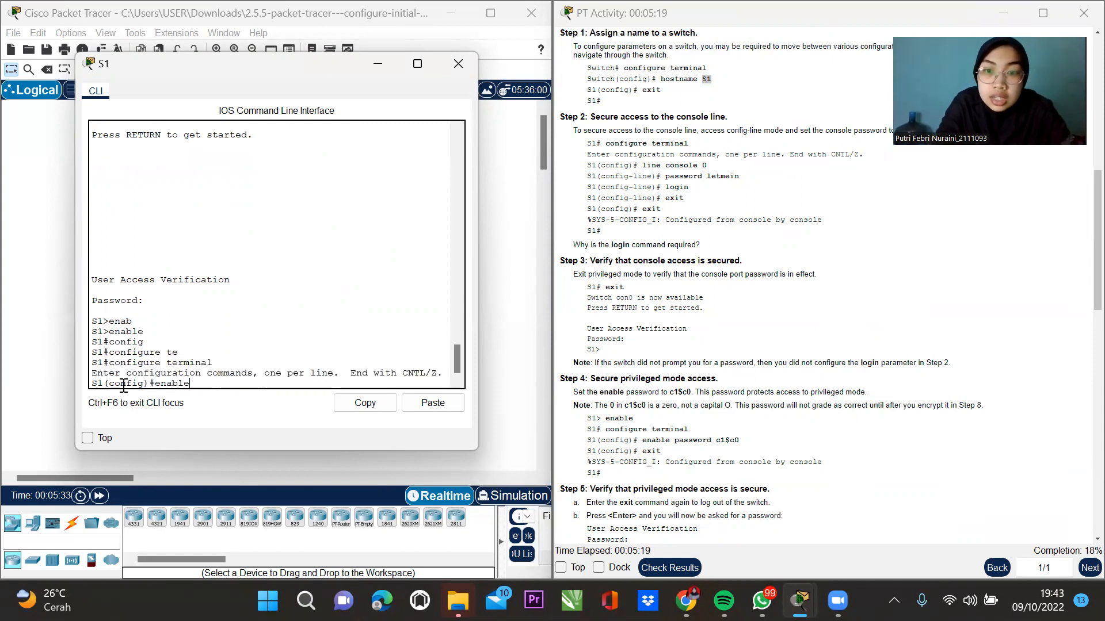
key(Tab)
text(pass)
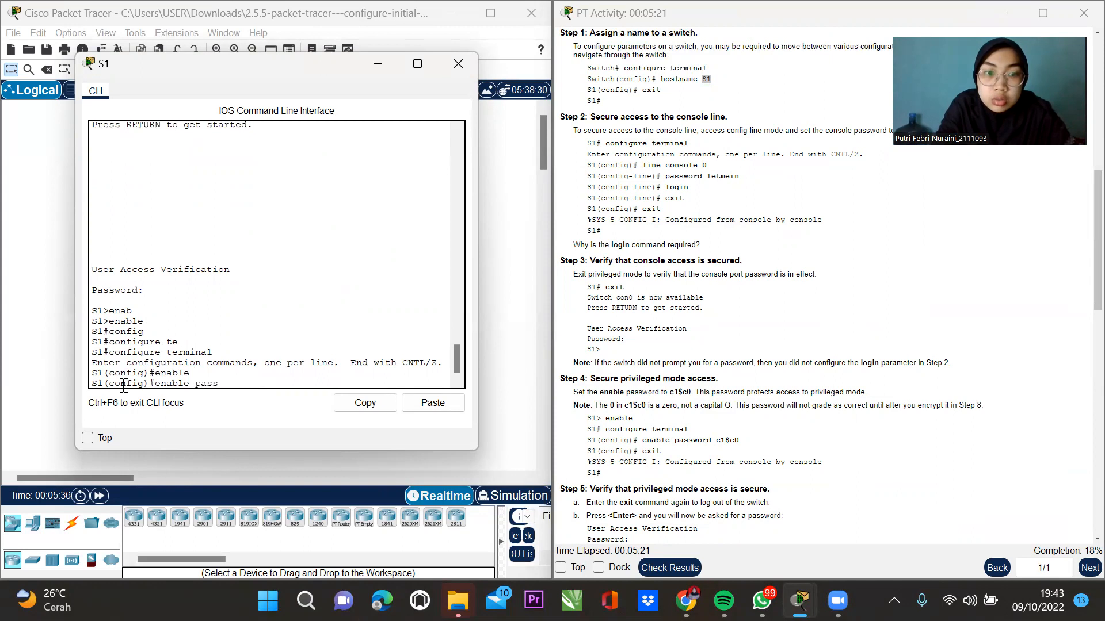
key(Tab)
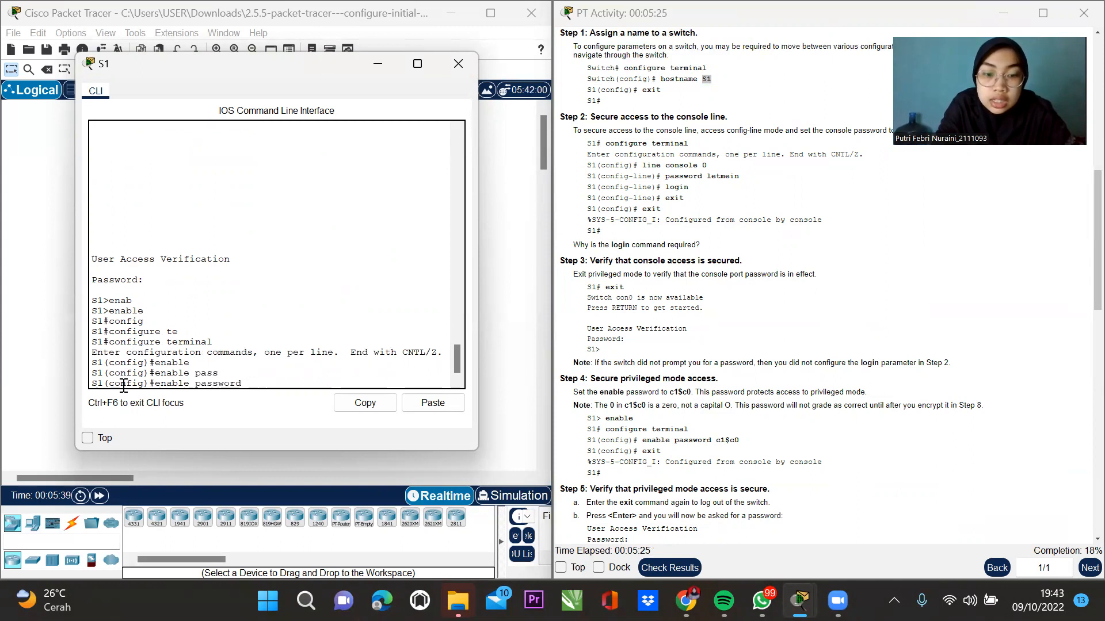
text(c1)
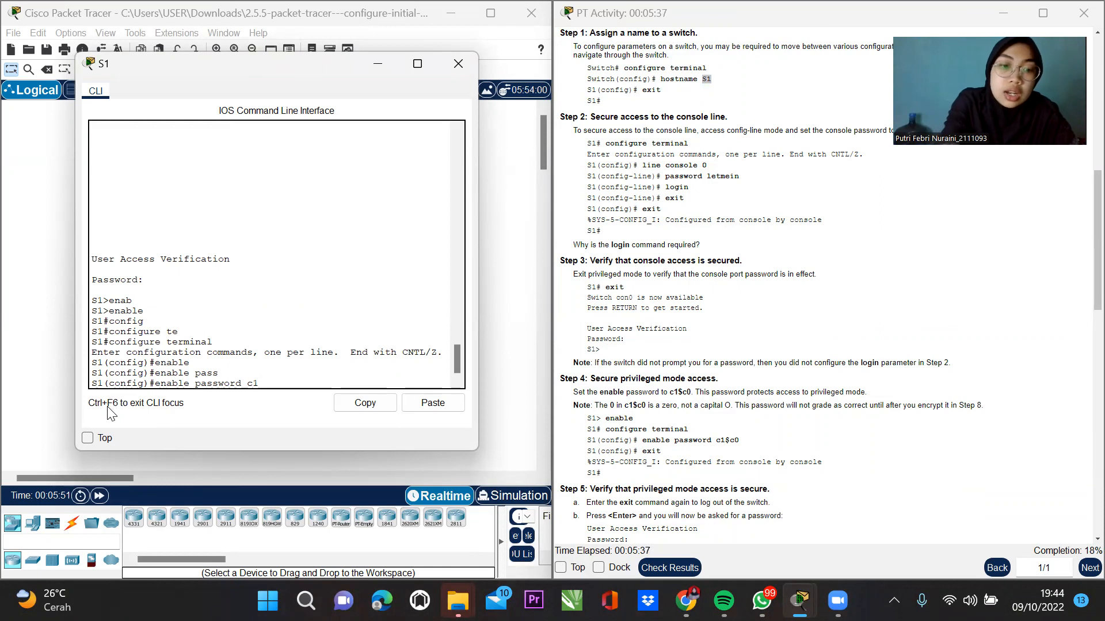
text(c0)
key(Return)
text(ec)
key(BackSpace)
text(xit)
key(Return)
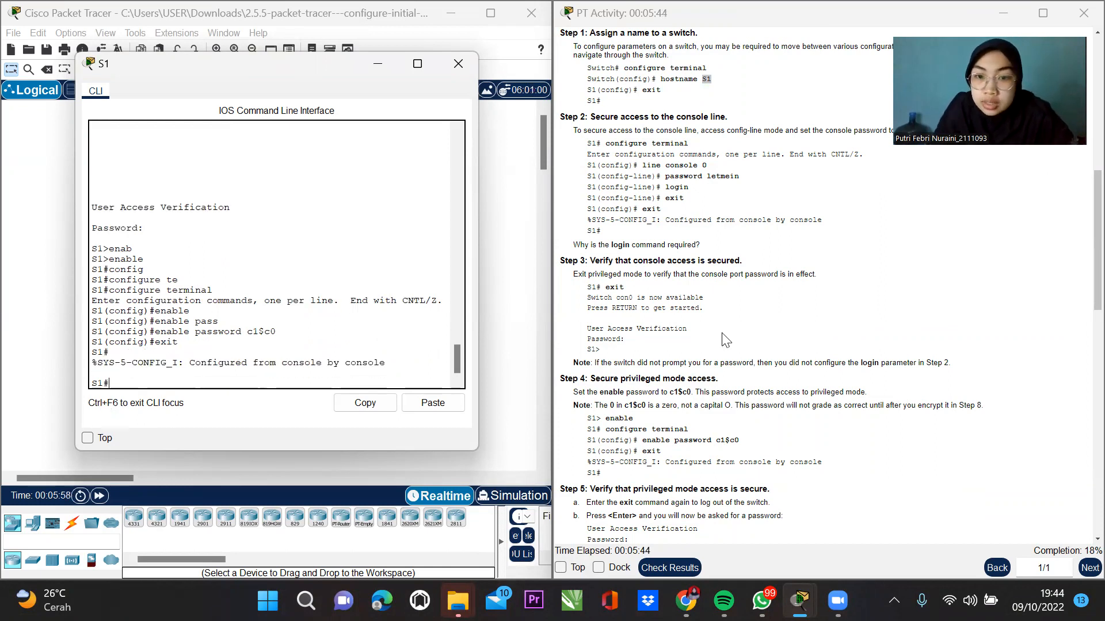
Log out of S1, log in with the console password, and enter enable with its password.
text(exit)
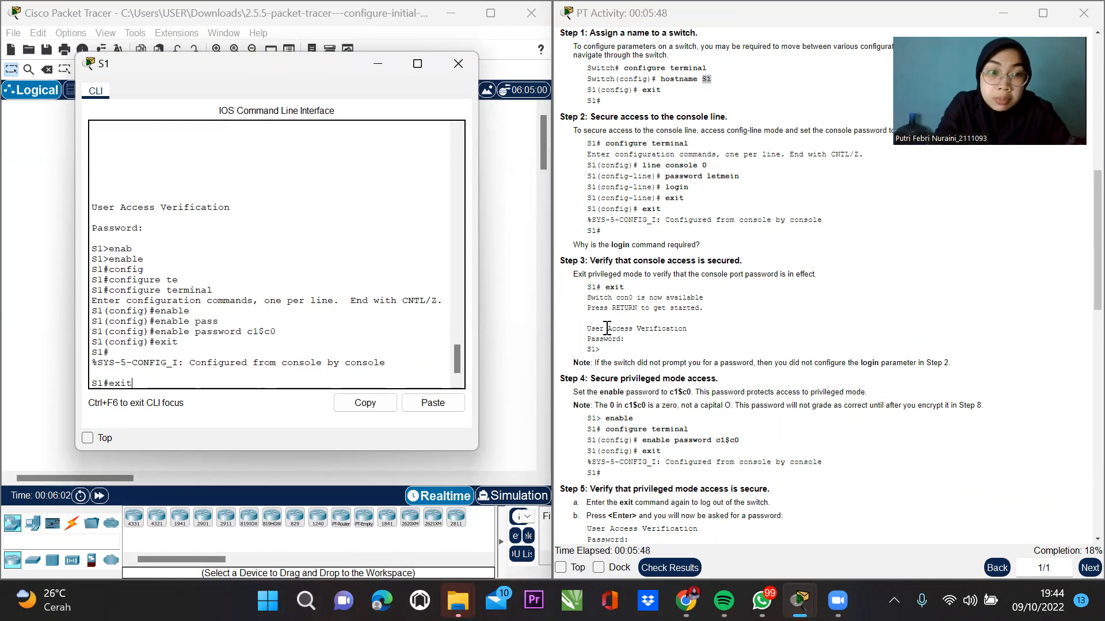
key(Return)
key(Return)
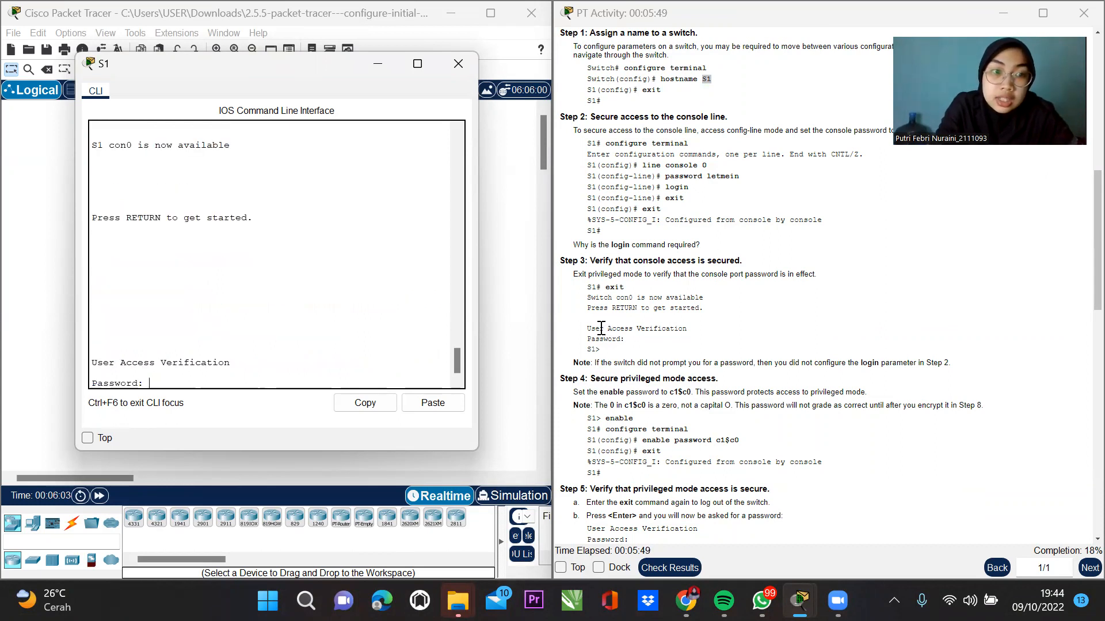
text(letmein)
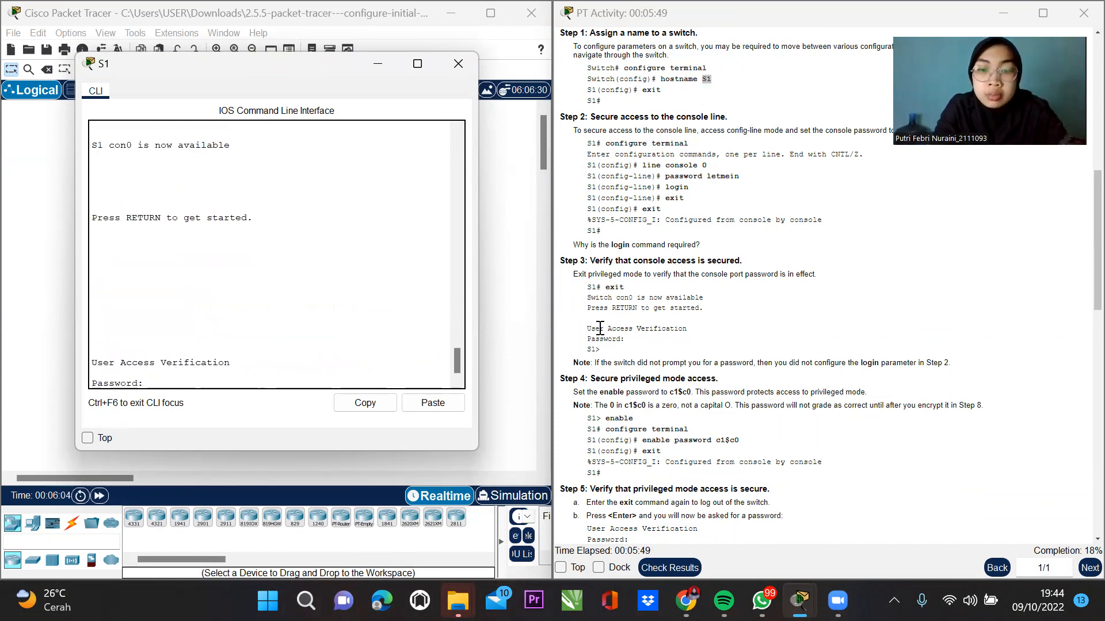
key(Return)
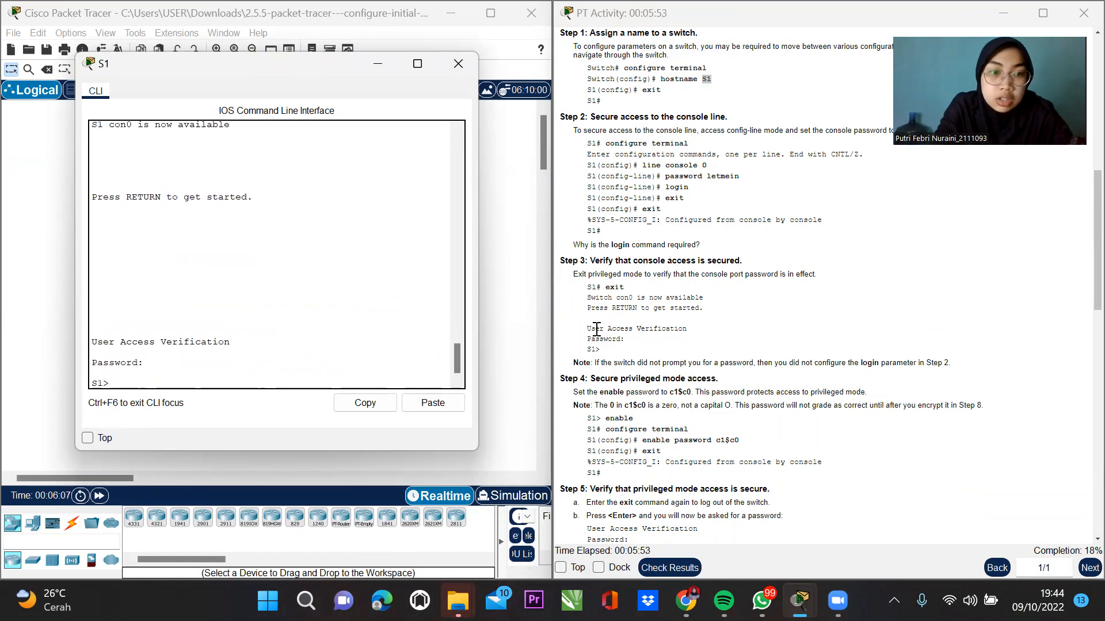
text(ena)
key(Return)
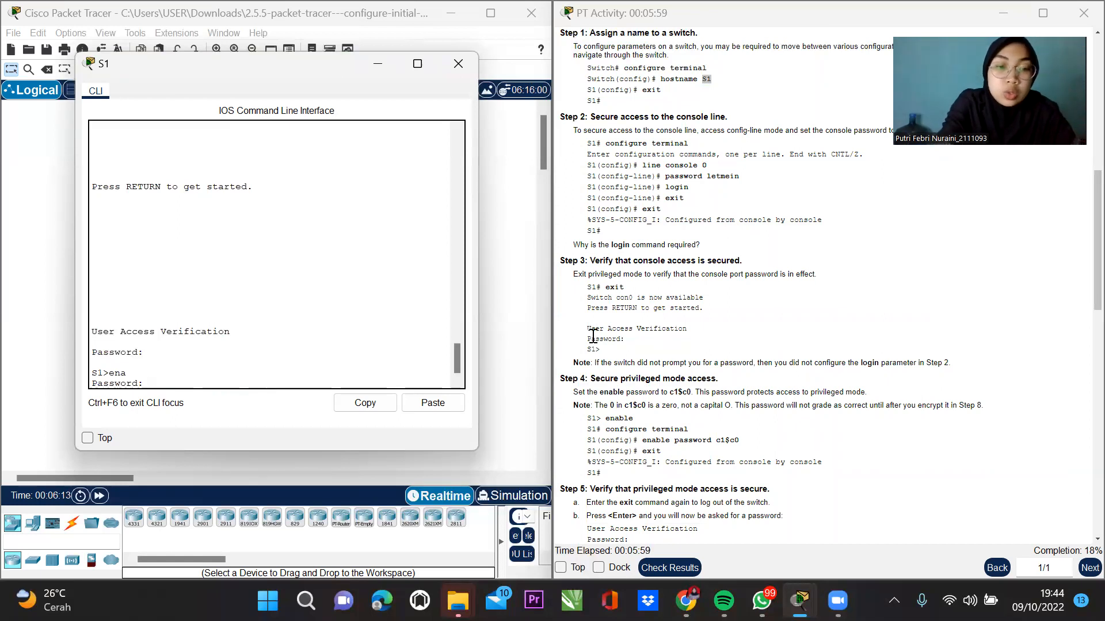
key(Return)
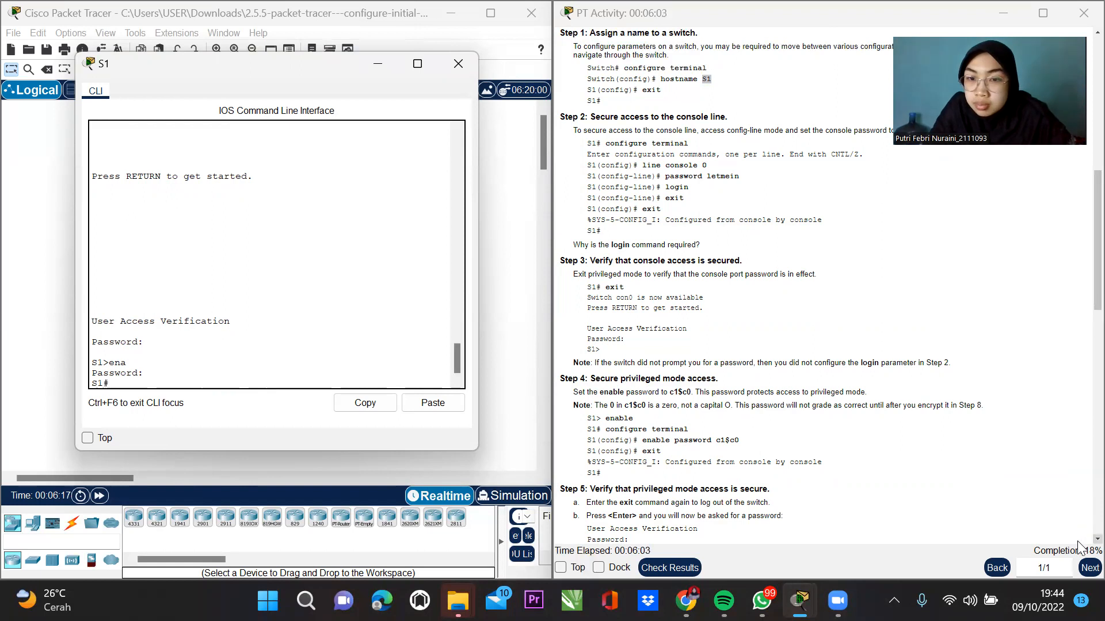
Scroll the PT Activity instructions down to Step 6.
click(1097, 539)
scroll(1080, 548, down, 1)
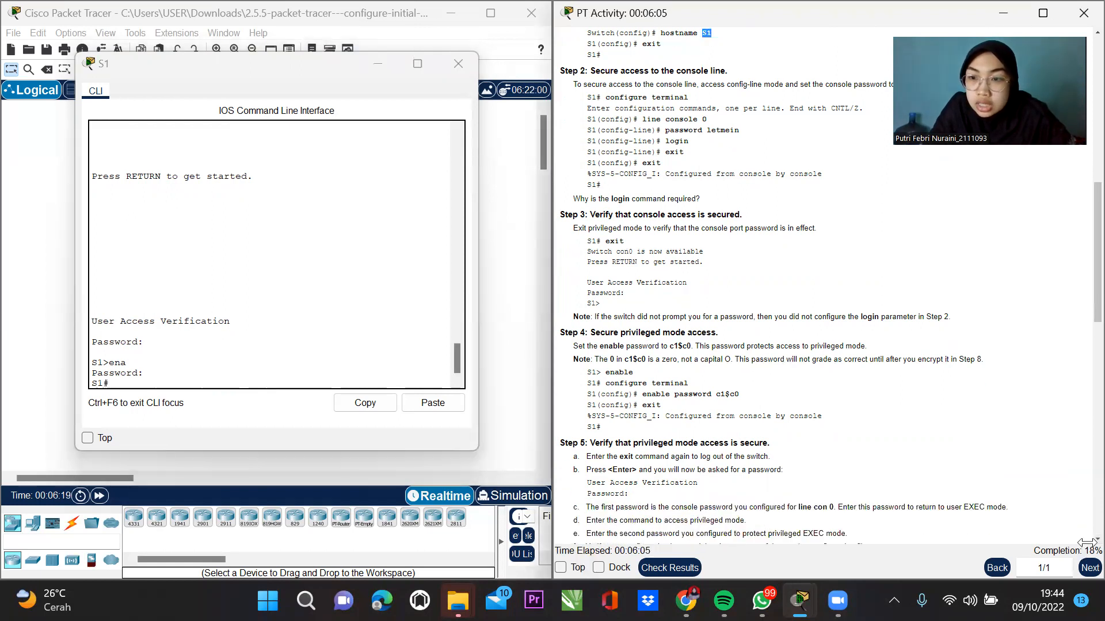
scroll(1082, 543, down, 3)
scroll(1080, 544, down, 1)
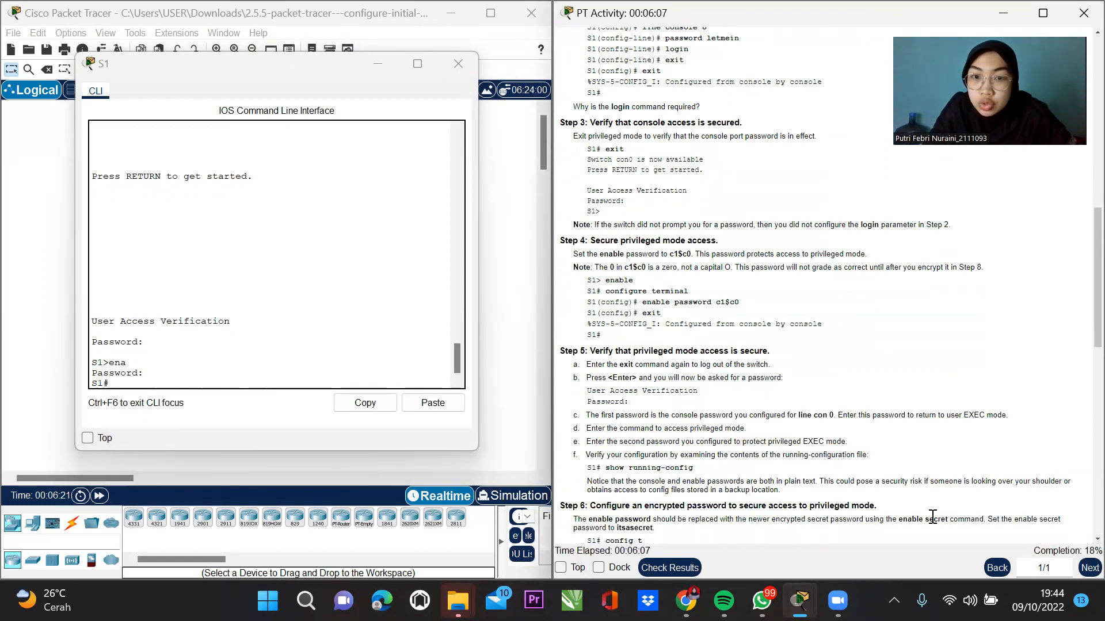
Display S1's running-config and mark the plain-text console password lines under line con 0.
click(170, 447)
text(show)
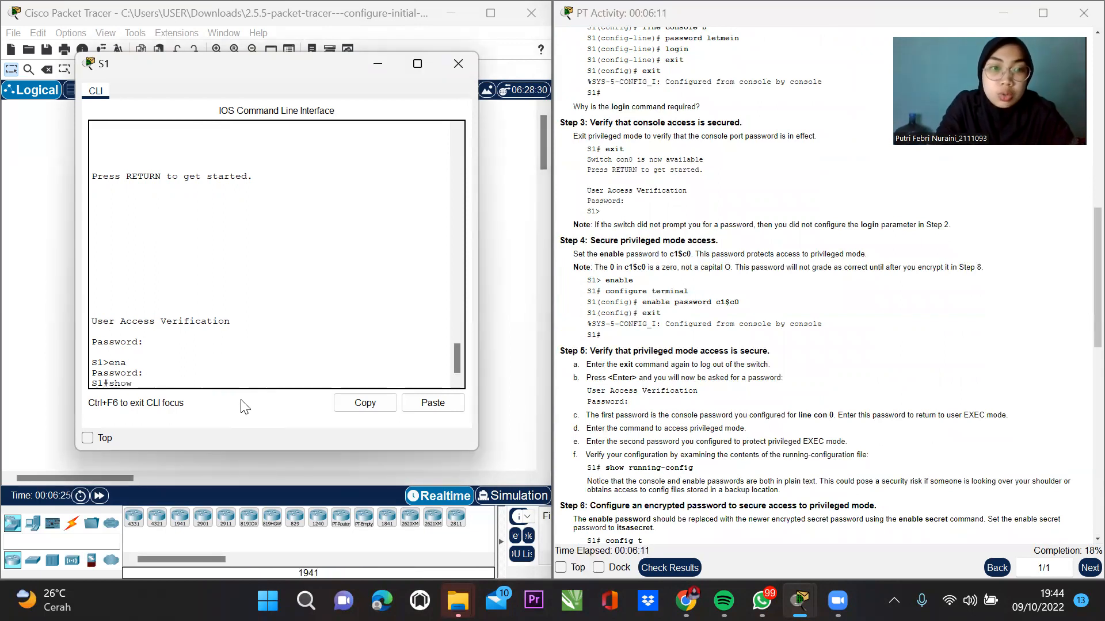
key(Tab)
text(run)
key(Tab)
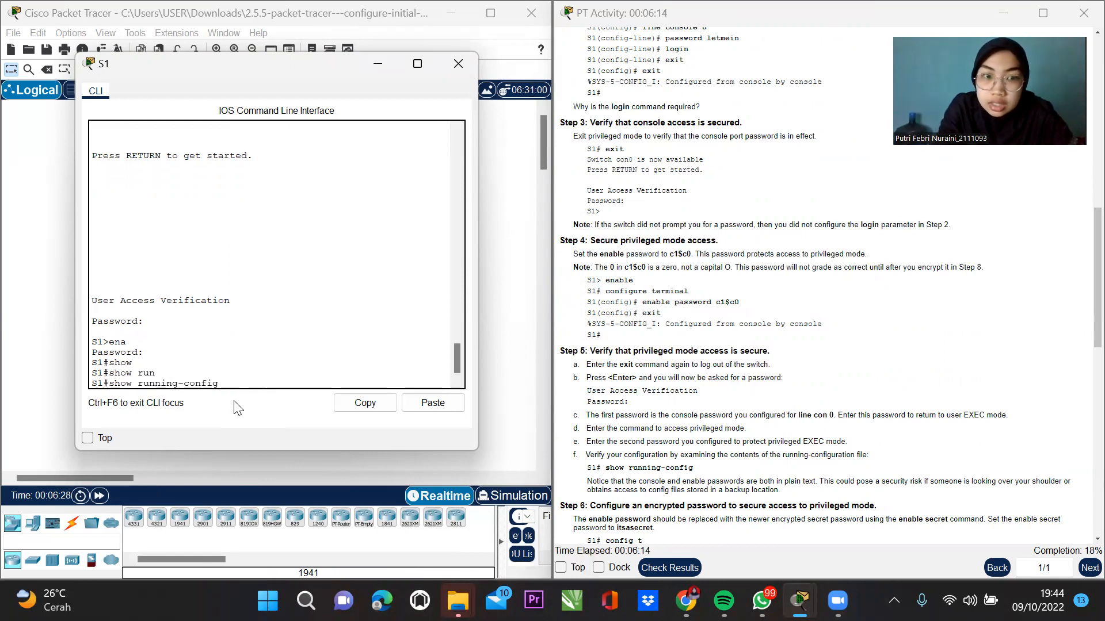
key(Return)
key(space)
key(space)
key(space)
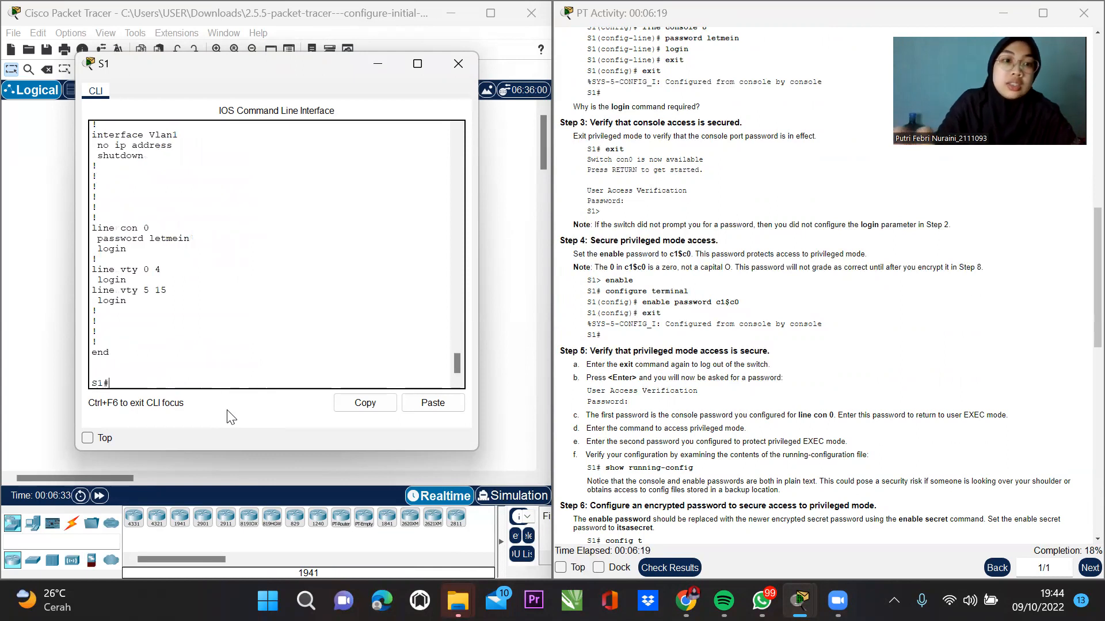
mouse_move(95, 235)
mouse_down()
mouse_move(198, 241)
mouse_move(97, 247)
mouse_up()
click(121, 380)
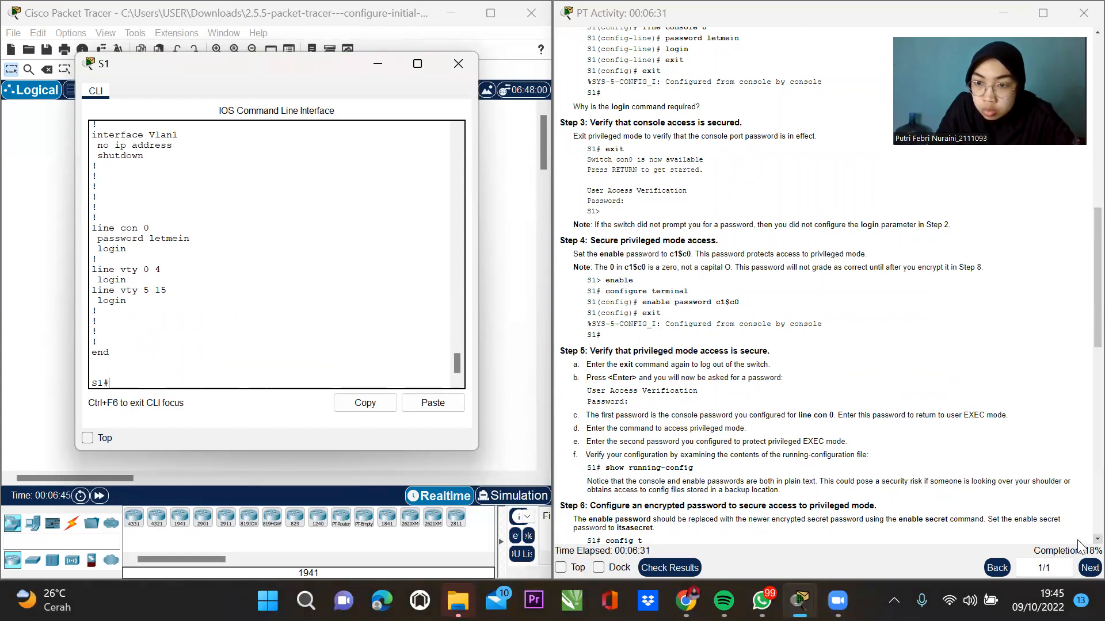
Configure an encrypted enable secret on S1 in global configuration, then exit to S1#.
scroll(1081, 543, down, 3)
scroll(1082, 543, down, 1)
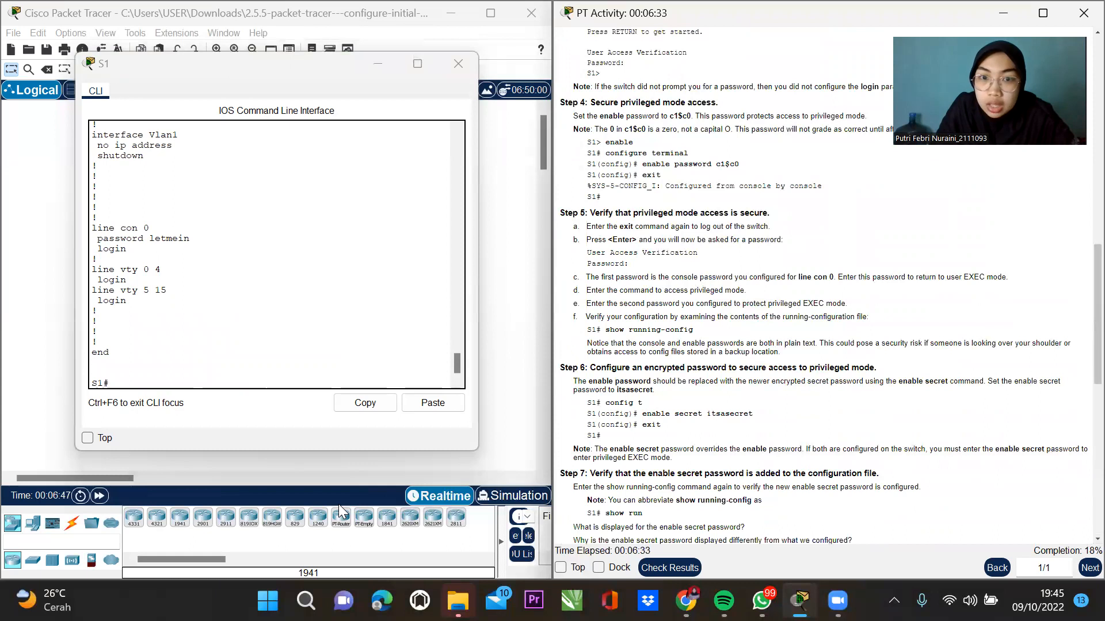
click(133, 380)
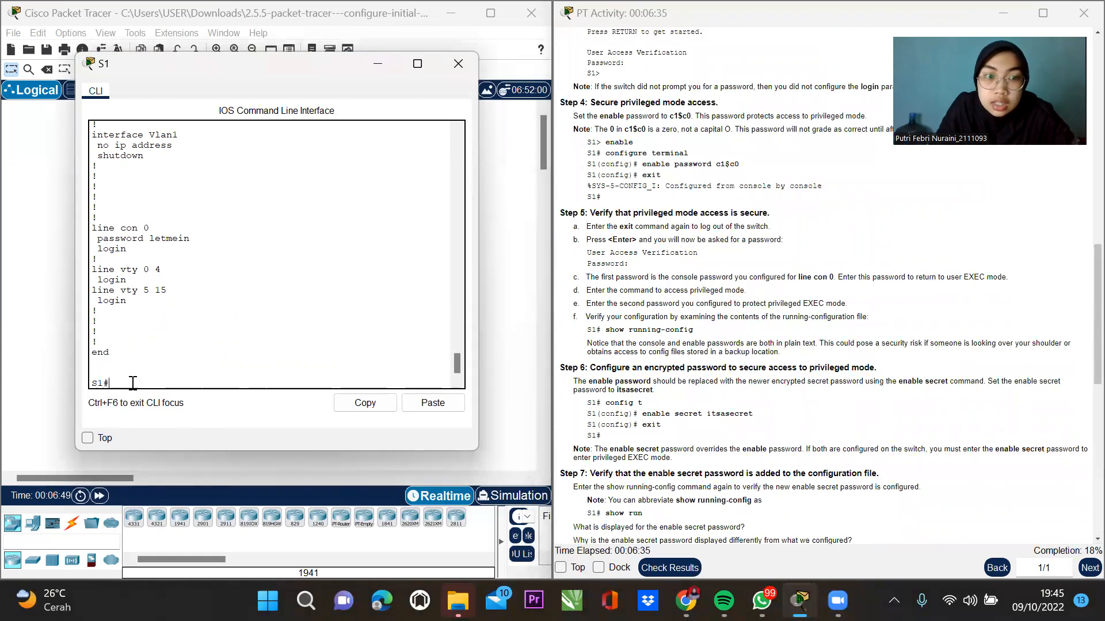
text(config t)
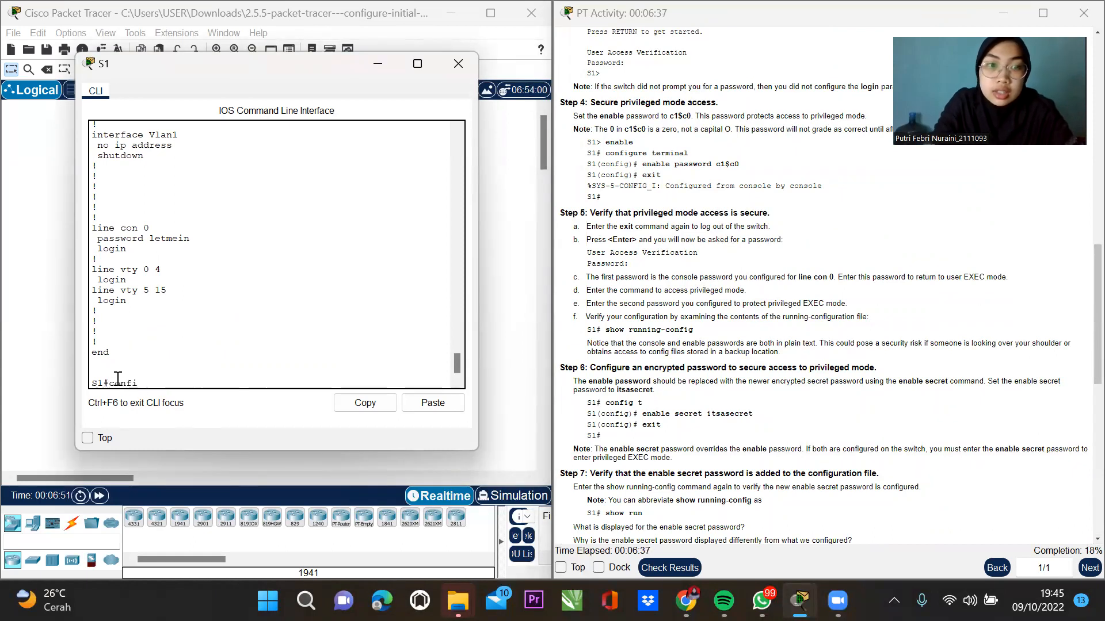
key(Tab)
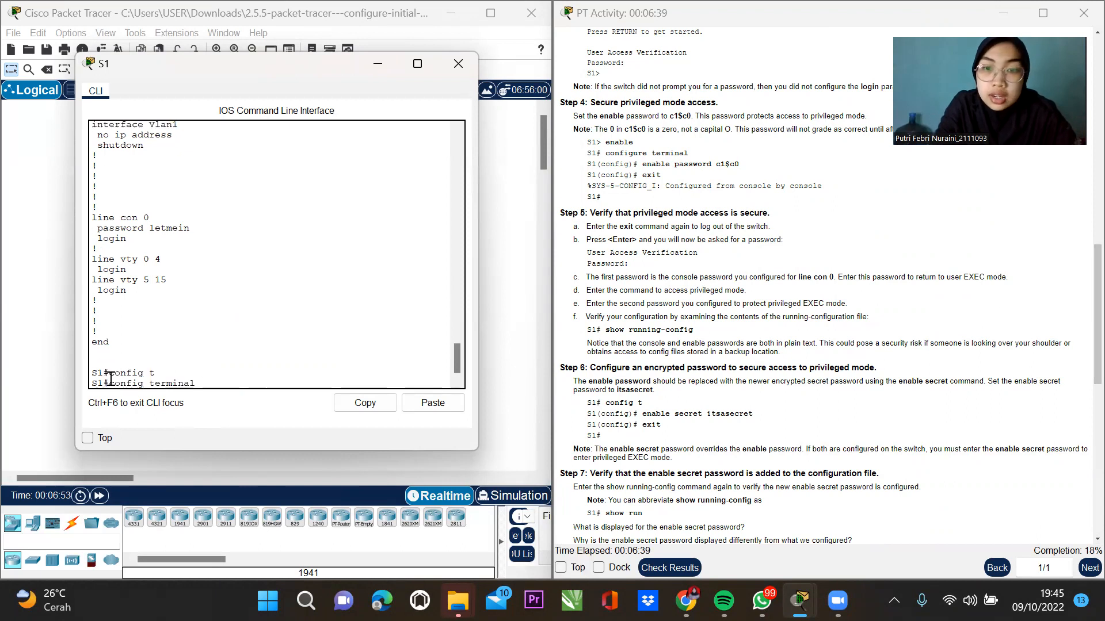
key(Return)
text(enable secret)
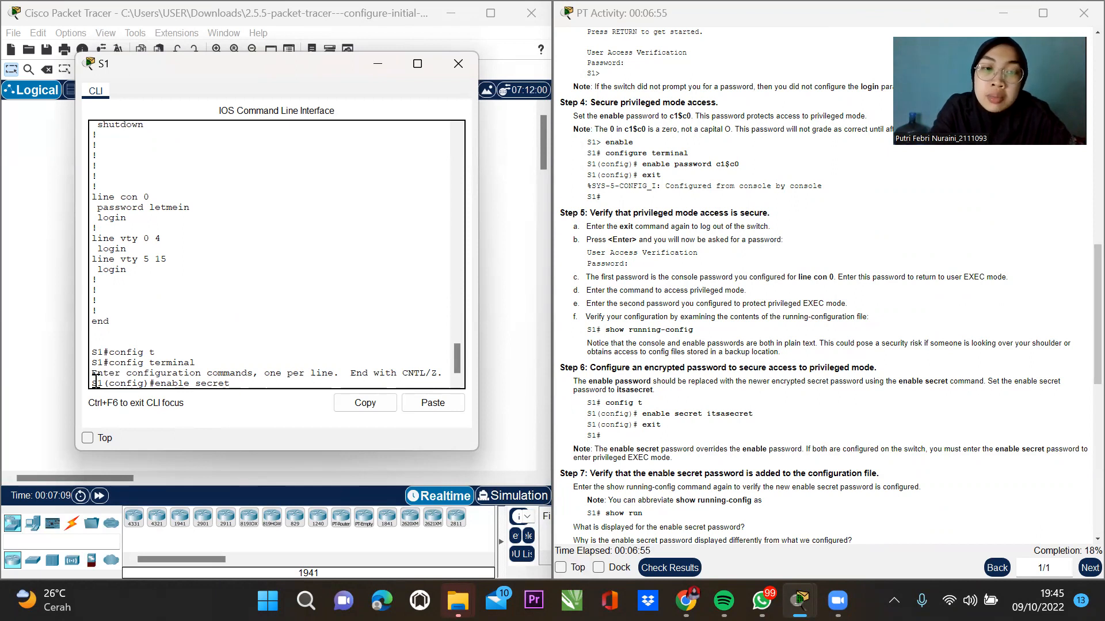
text(i)
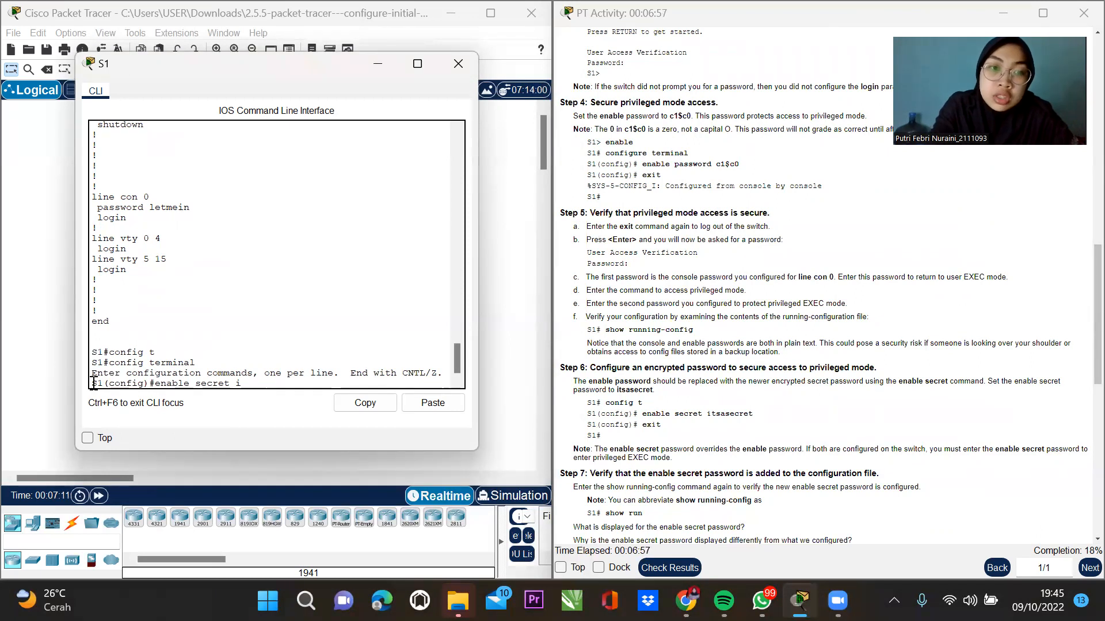
text(tsasecret)
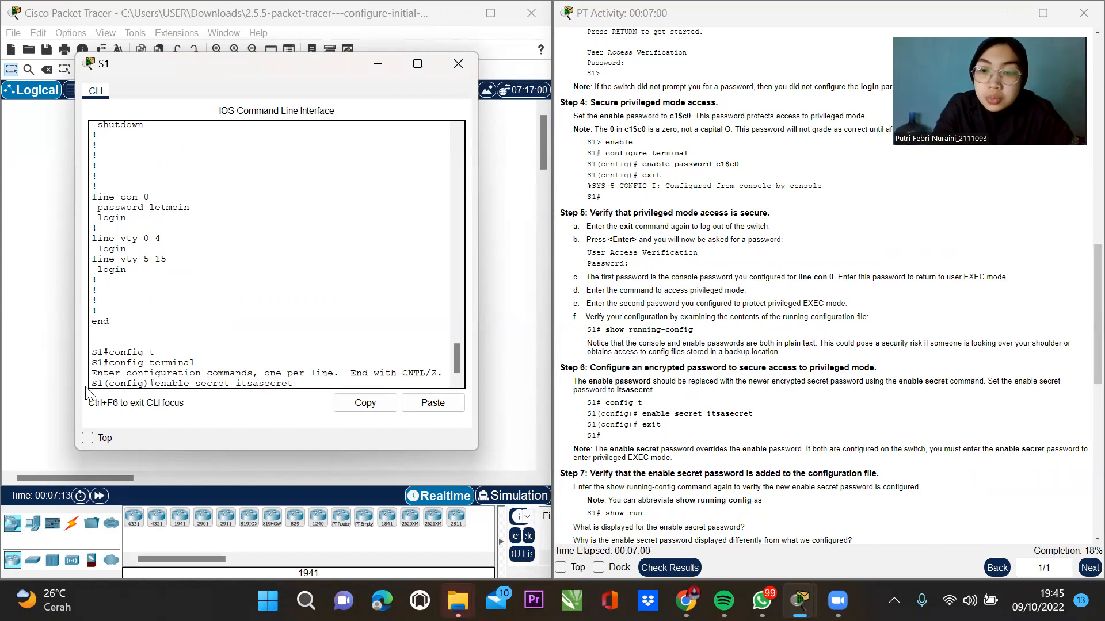
key(Return)
text(exit)
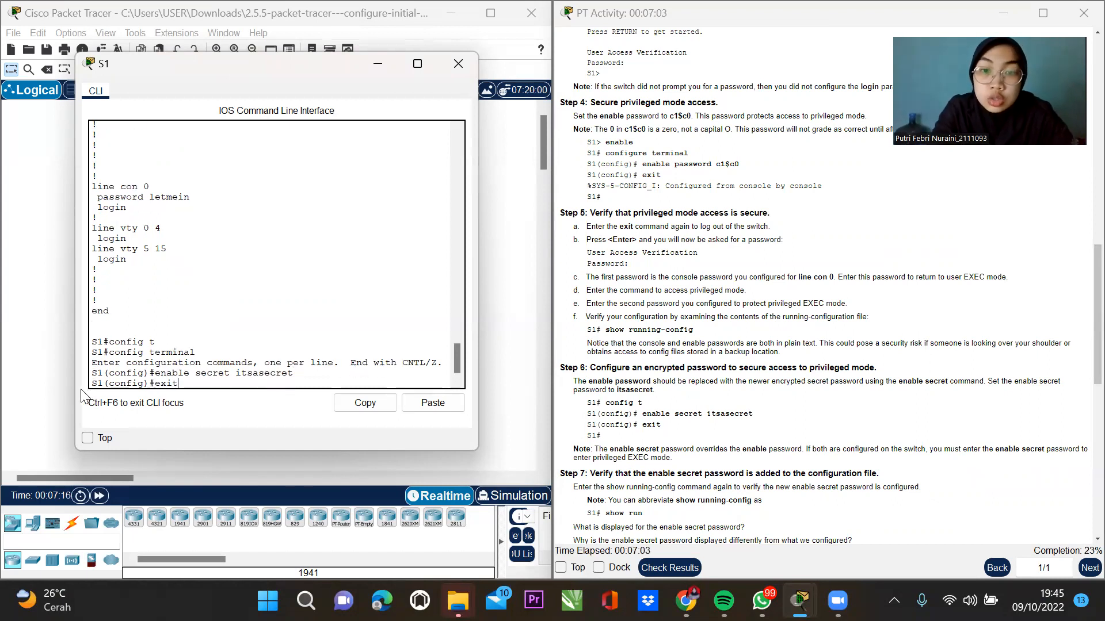
key(Return)
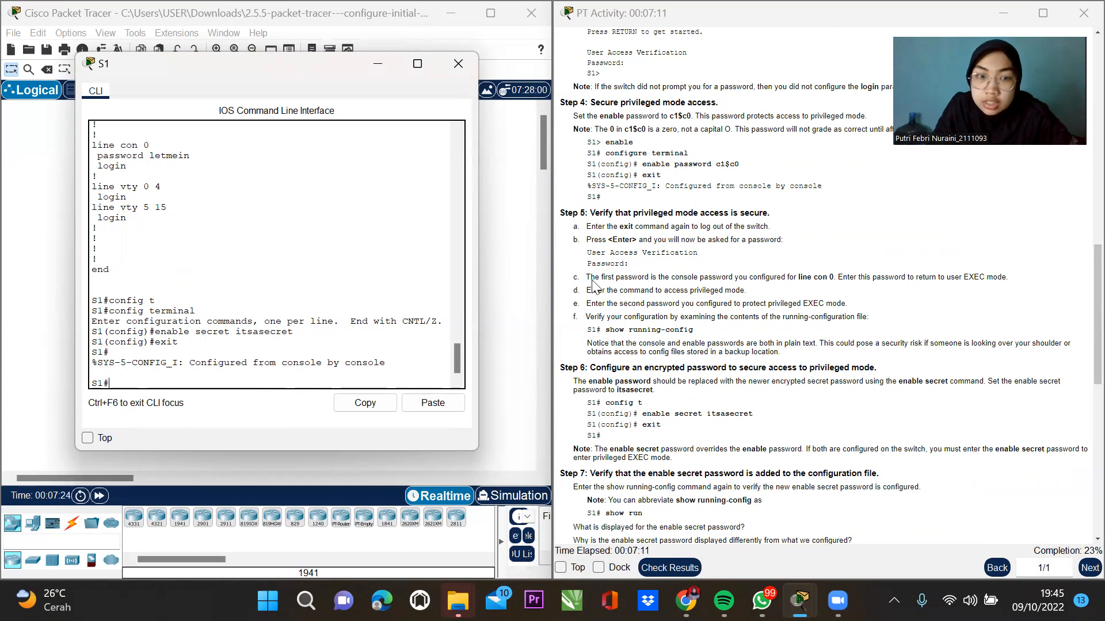
List S1's running configuration with show run and page through it to check the hashed enable secret.
text(show run)
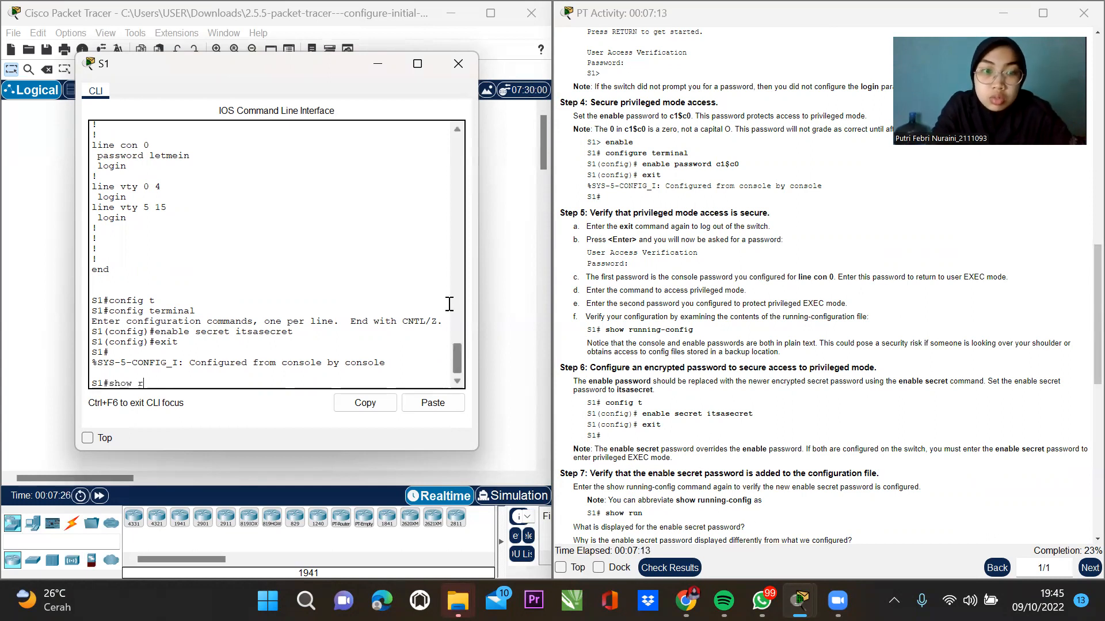
key(Tab)
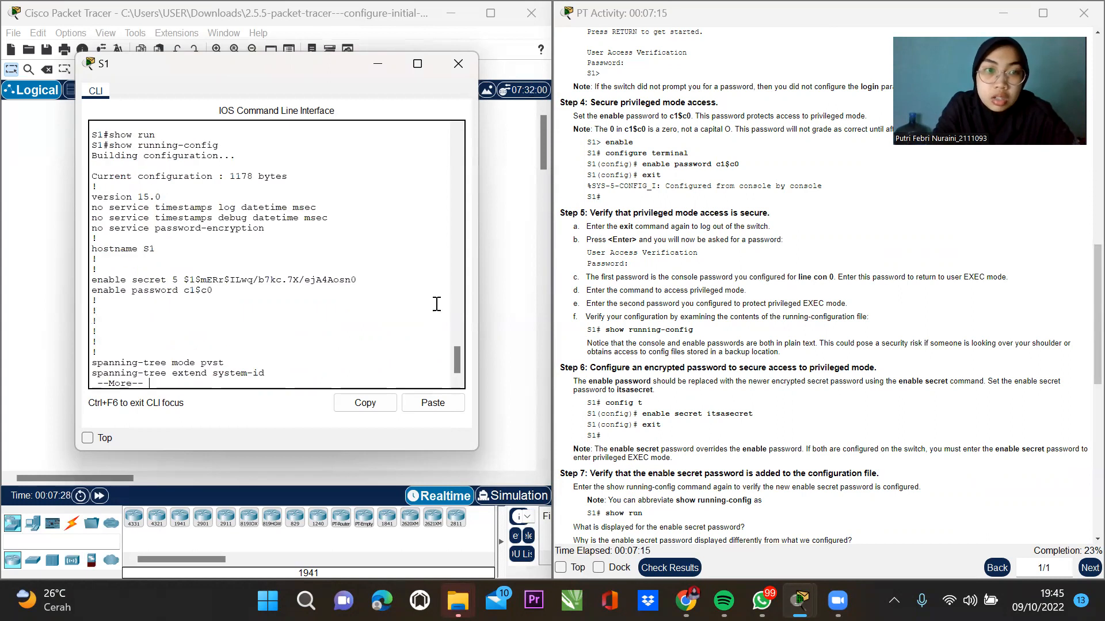
key(space)
key(space)
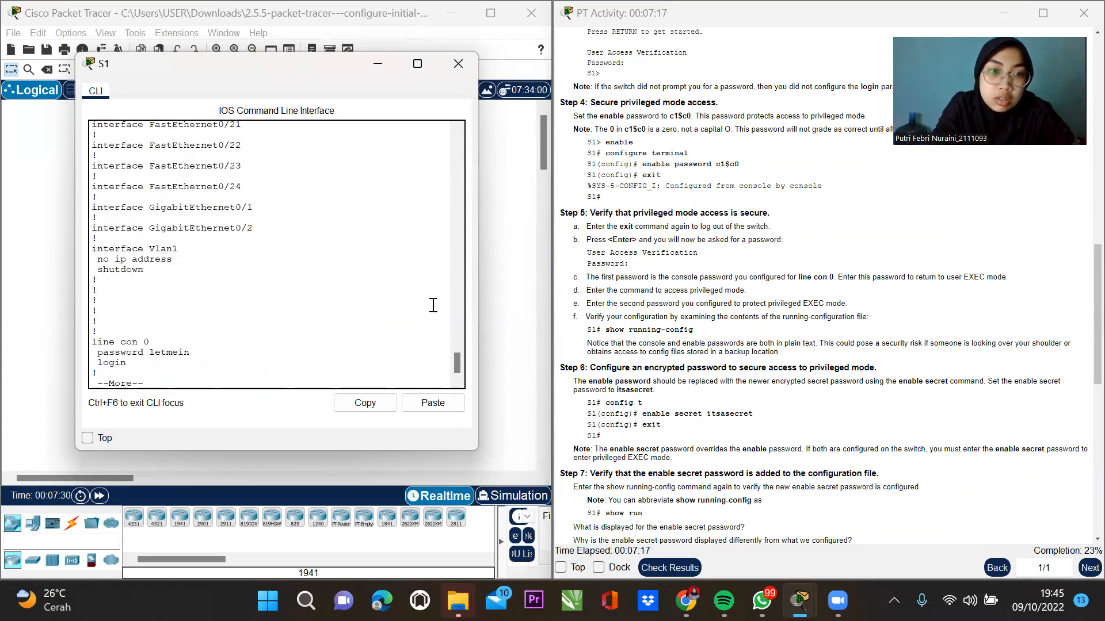
key(space)
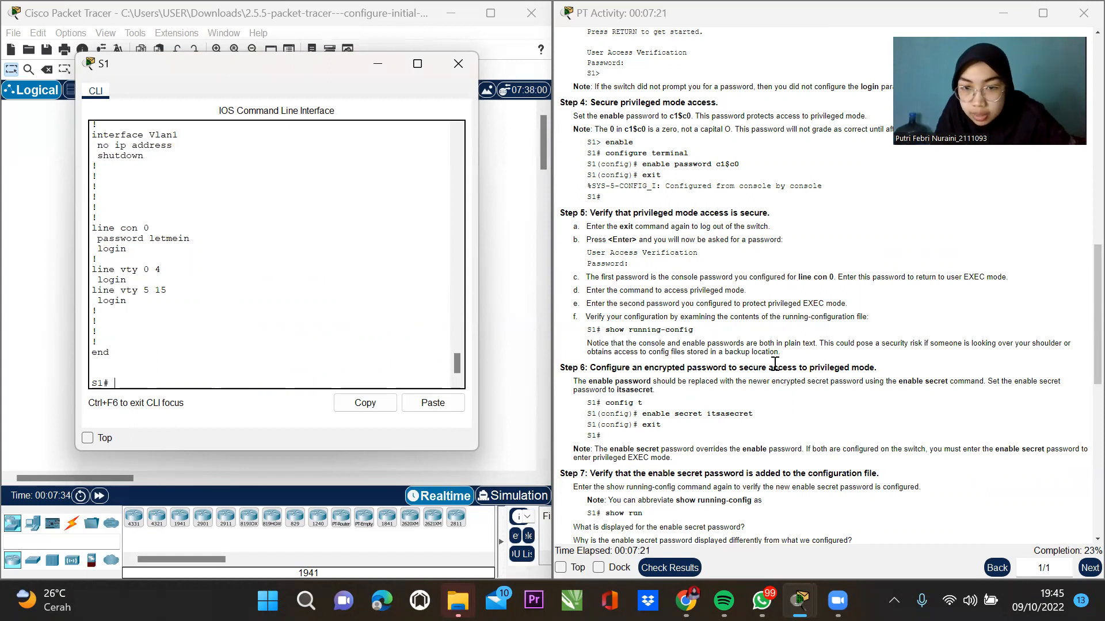
Scroll the PT Activity instructions down to Step 8.
click(1079, 542)
scroll(1079, 542, down, 1)
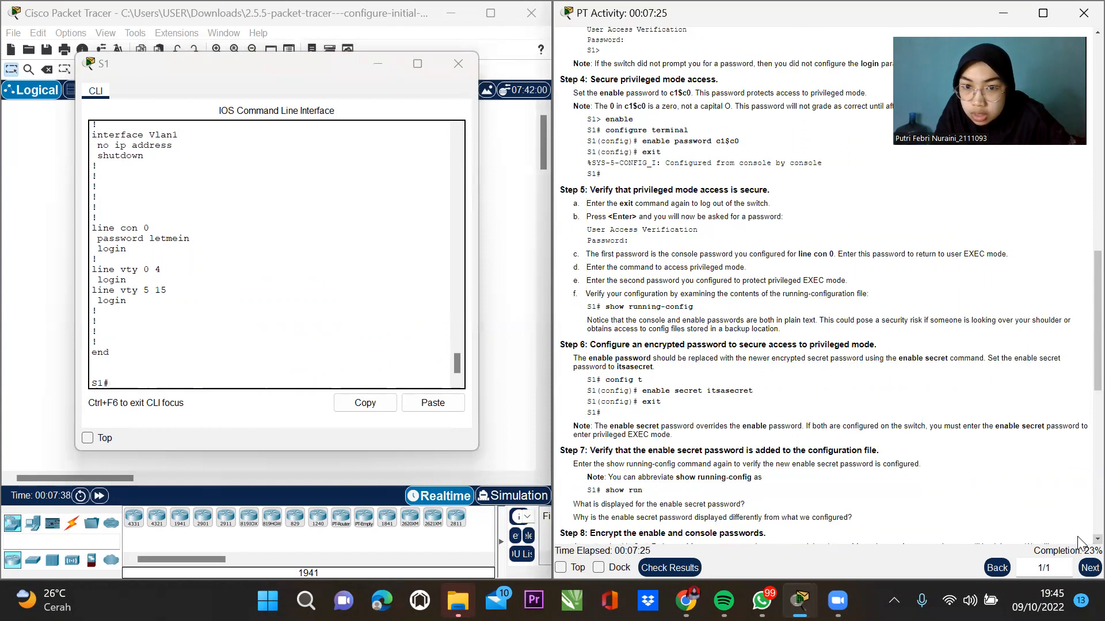
scroll(1079, 541, down, 5)
scroll(1078, 541, down, 2)
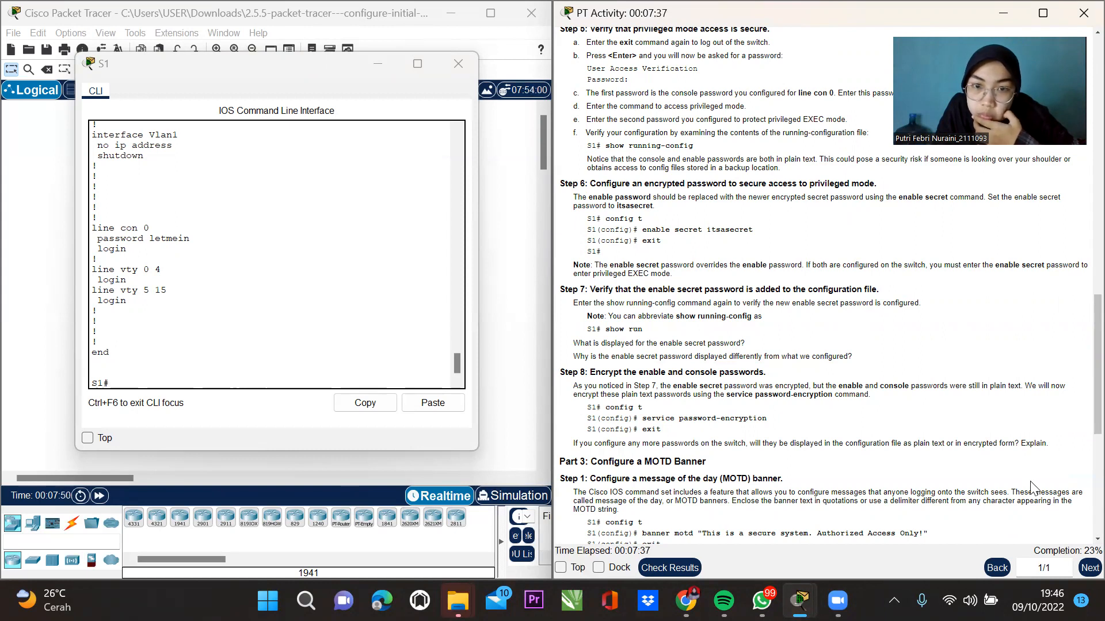
Enable service password-encryption on S1 from global configuration, then exit back to S1#.
click(127, 380)
text(config t)
key(Tab)
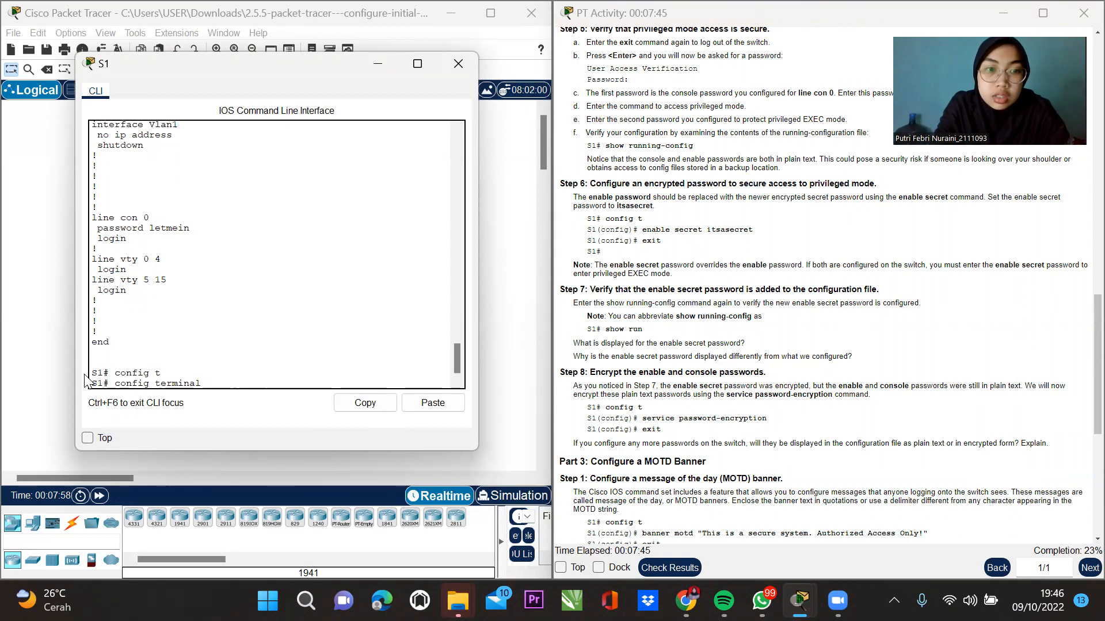
key(Return)
text(service )
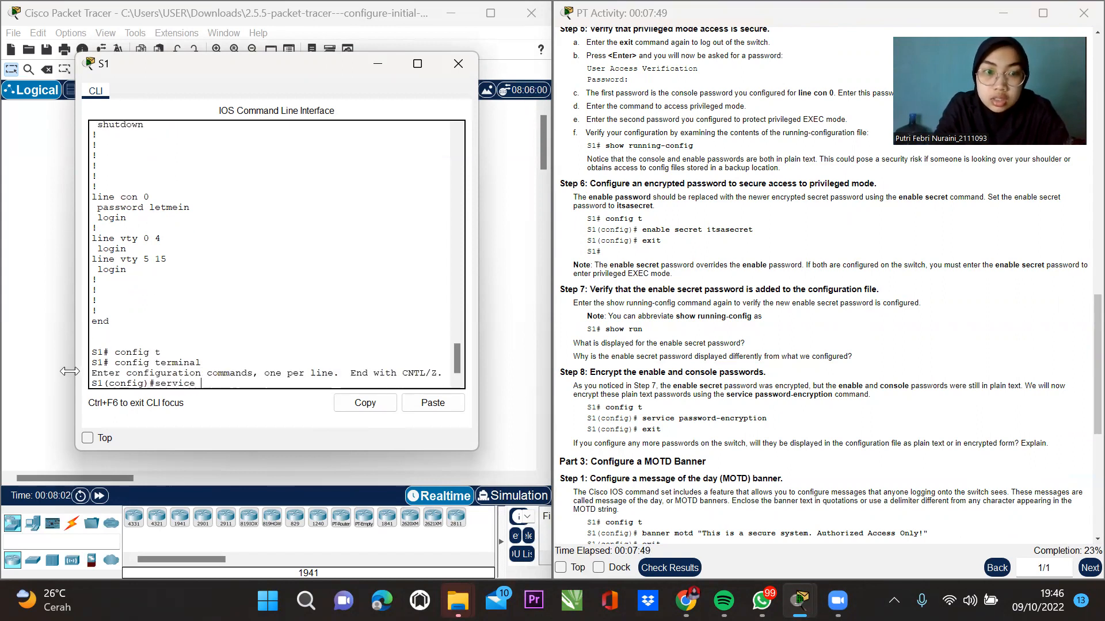
text(pass)
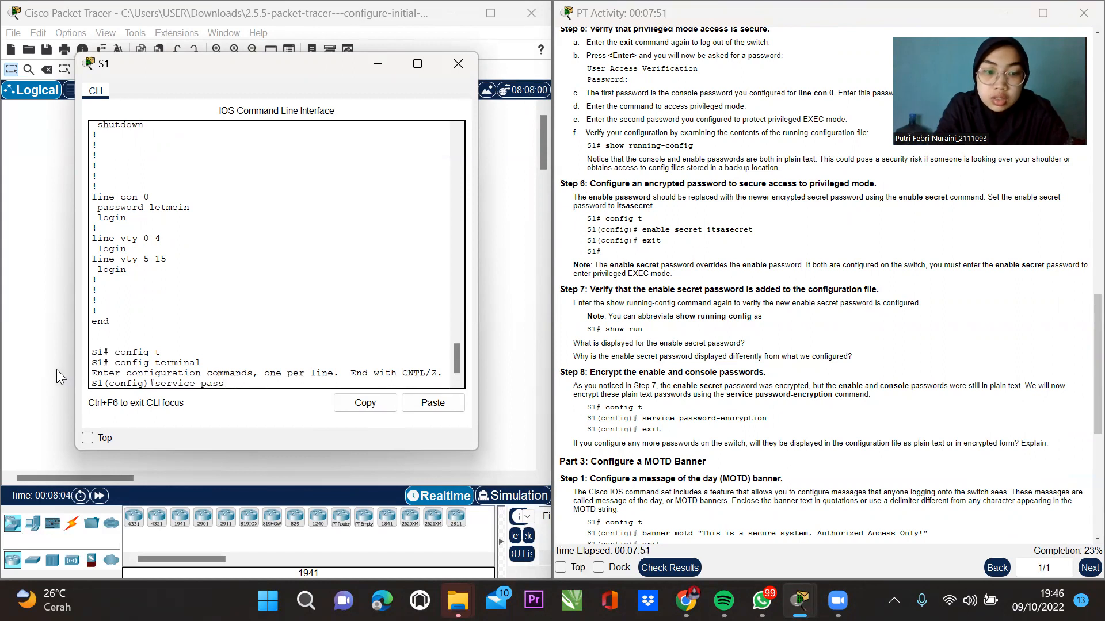
key(Tab)
key(Return)
text(exit)
key(Return)
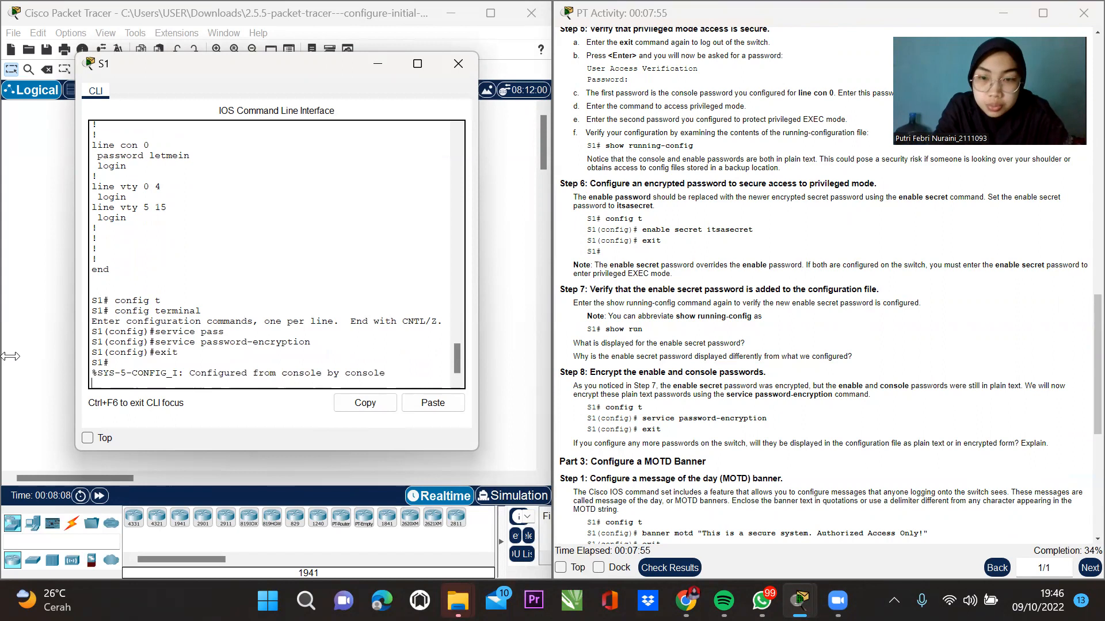
key(Return)
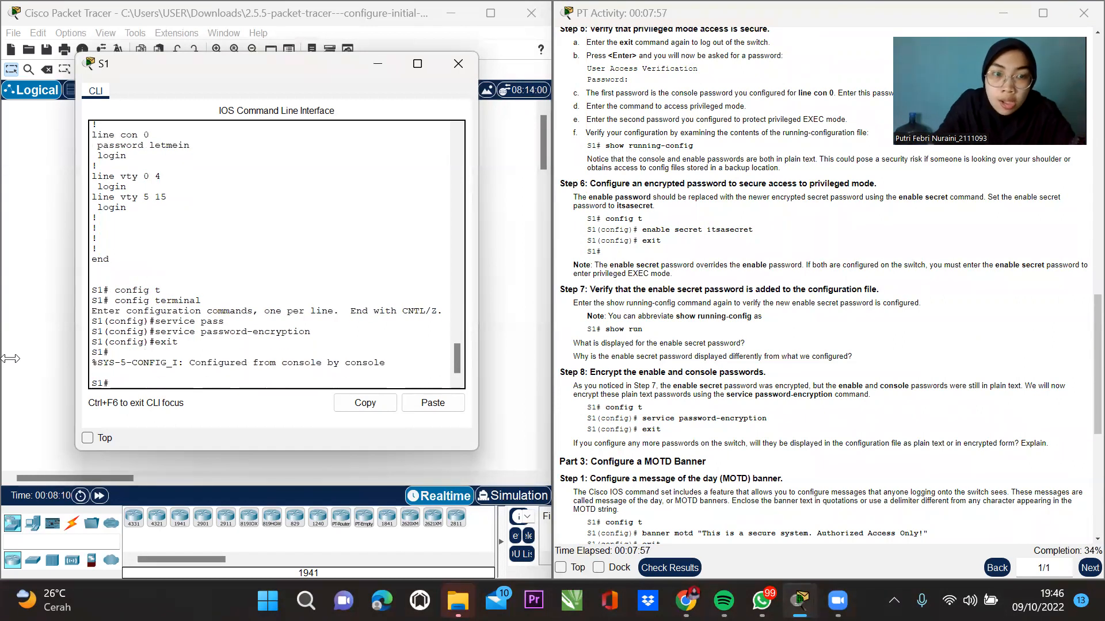
Enter global configuration mode on S1 with config t.
scroll(662, 442, down, 3)
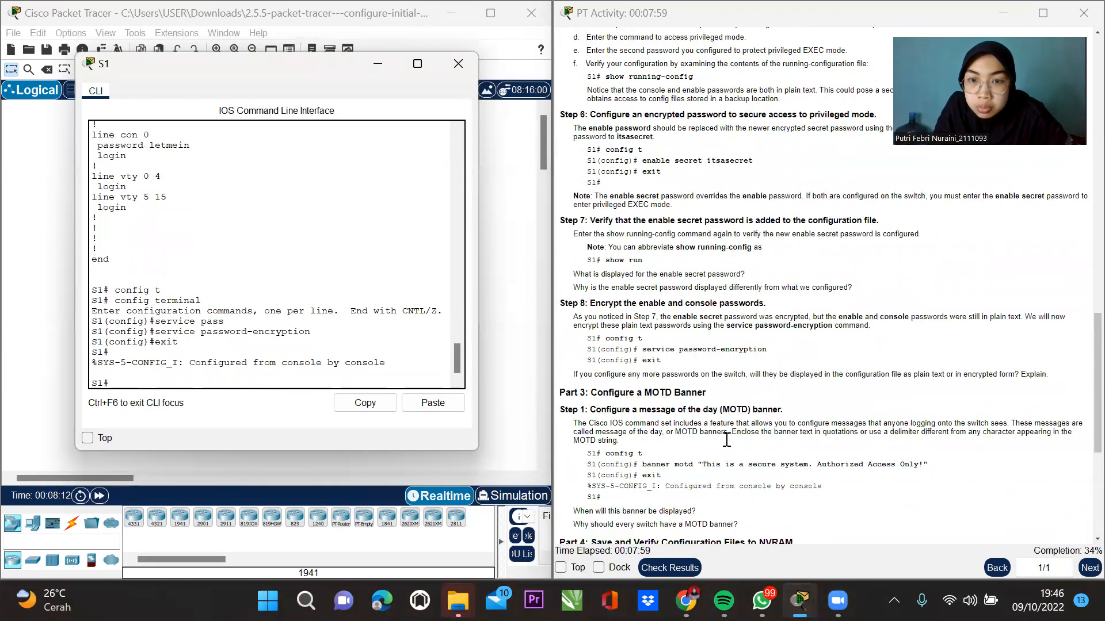
scroll(729, 447, down, 1)
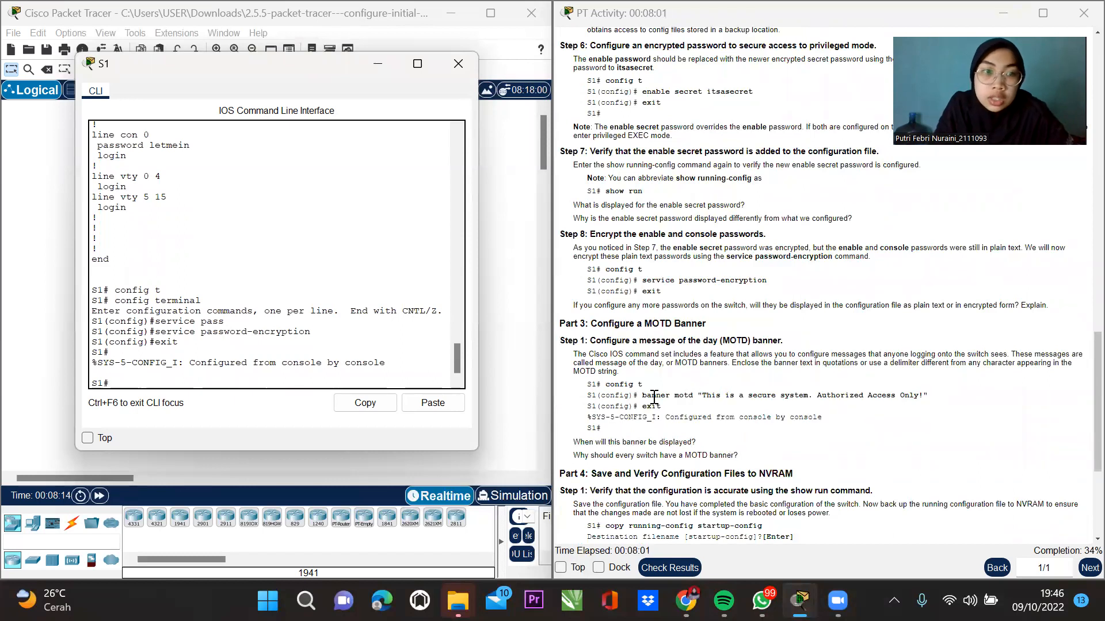
text(conifg)
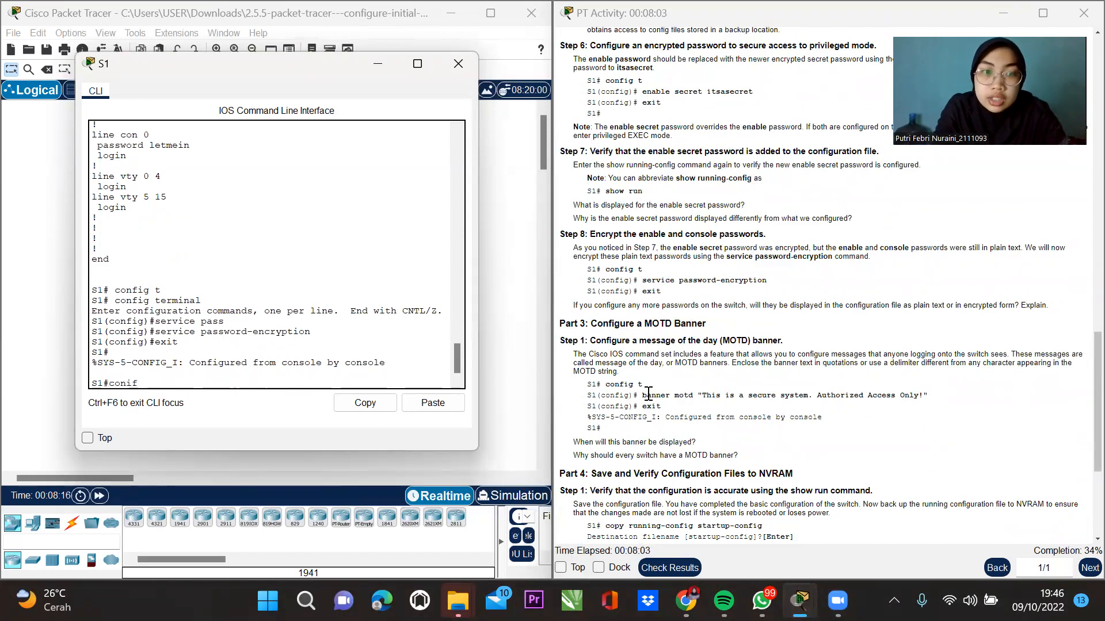
key(BackSpace)
key(BackSpace)
key(BackSpace)
text(fig)
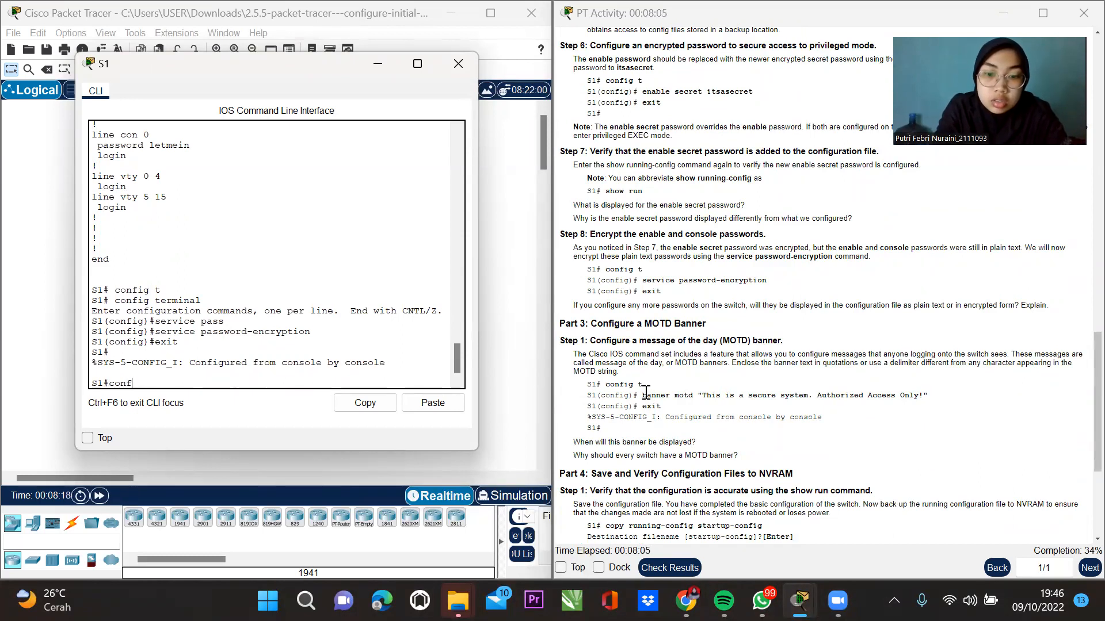
text( t)
key(Return)
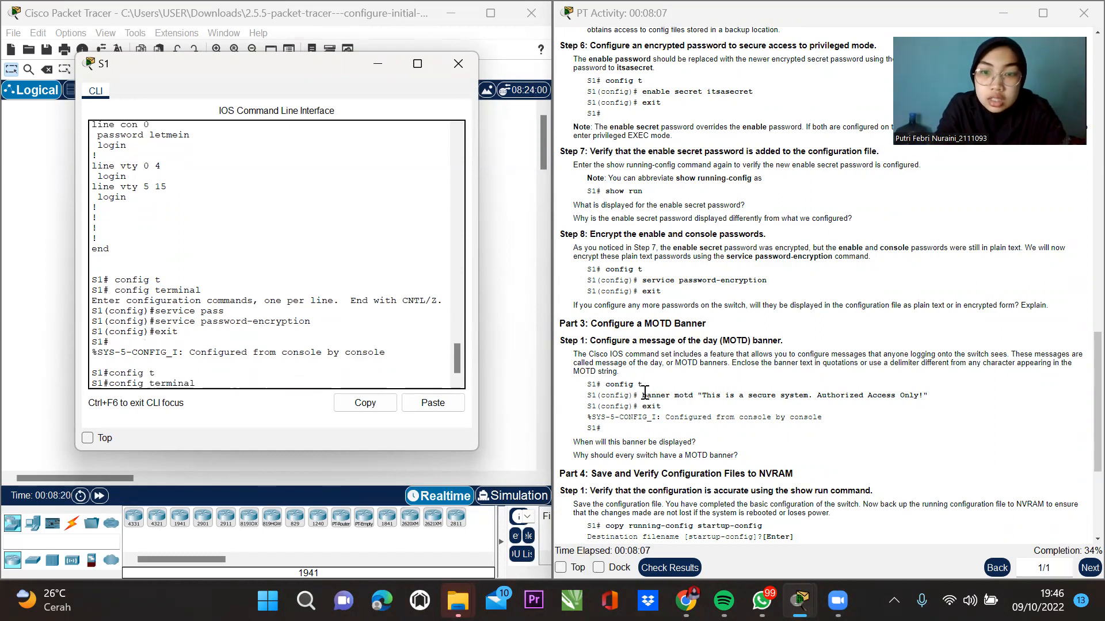
Set S1's banner motd to 'Jangan dipakai tanpa izin' using # as delimiter, then exit.
text(bann)
key(Tab)
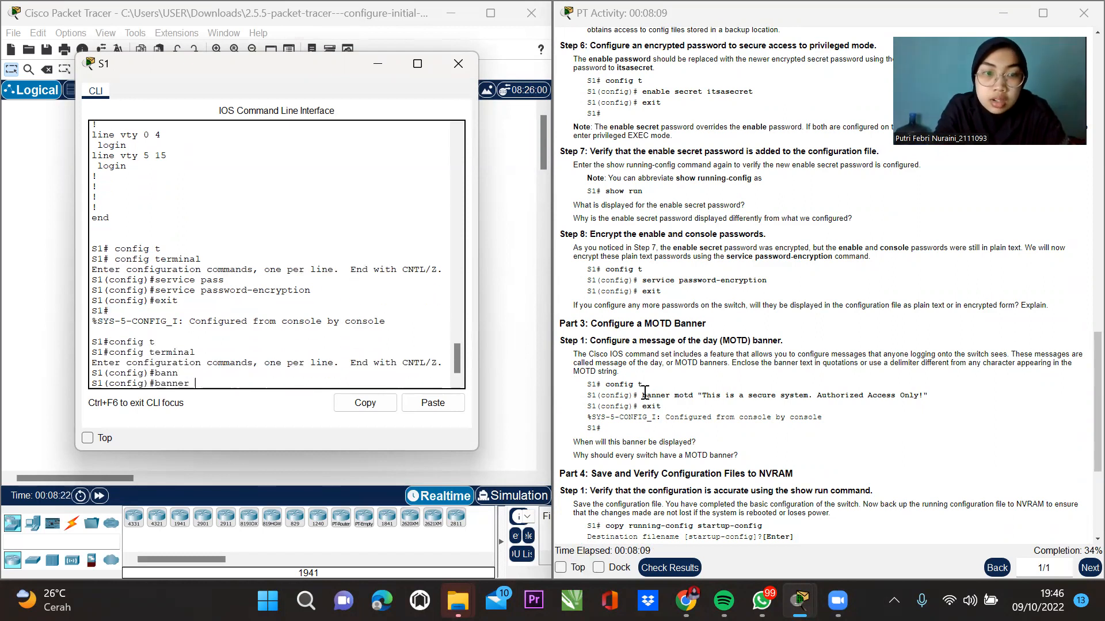
text(motd)
key(Return)
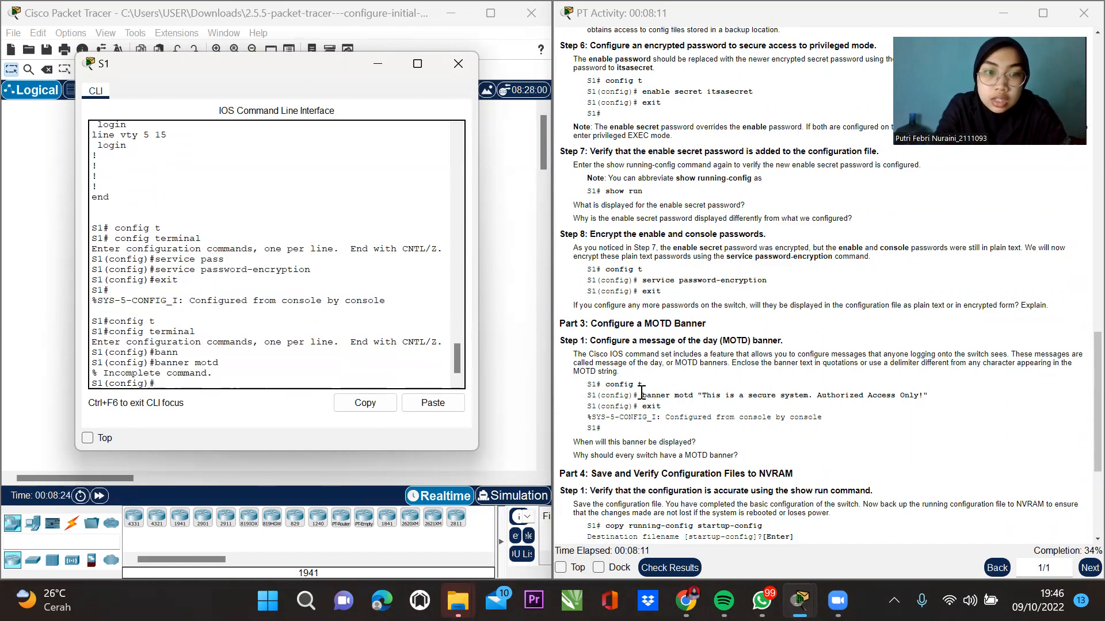
text(bann)
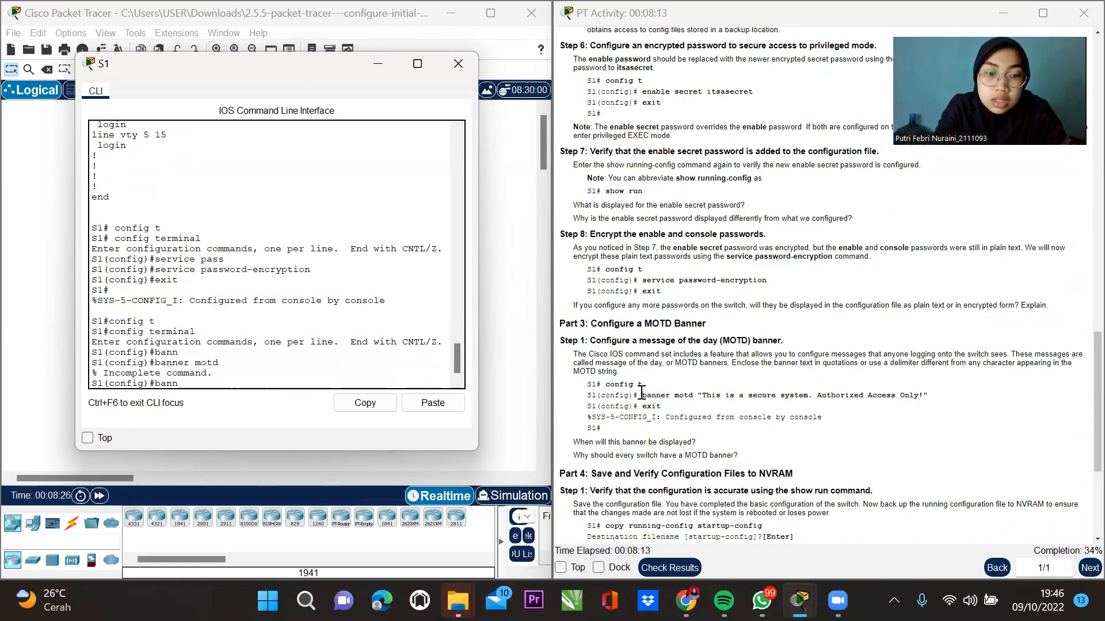
key(Tab)
text(mot)
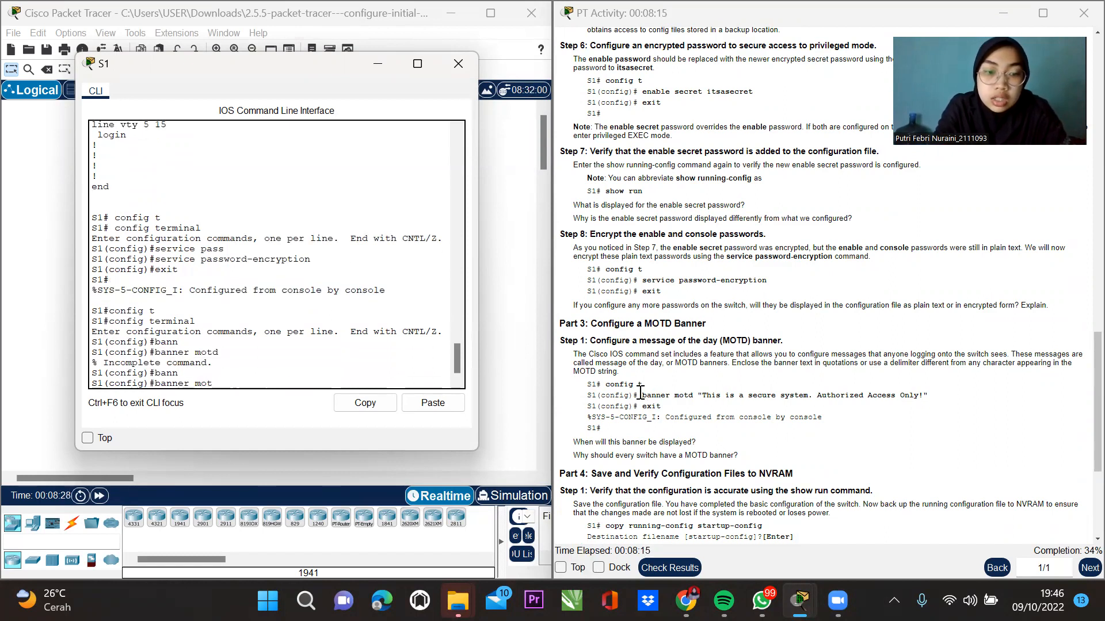
key(Tab)
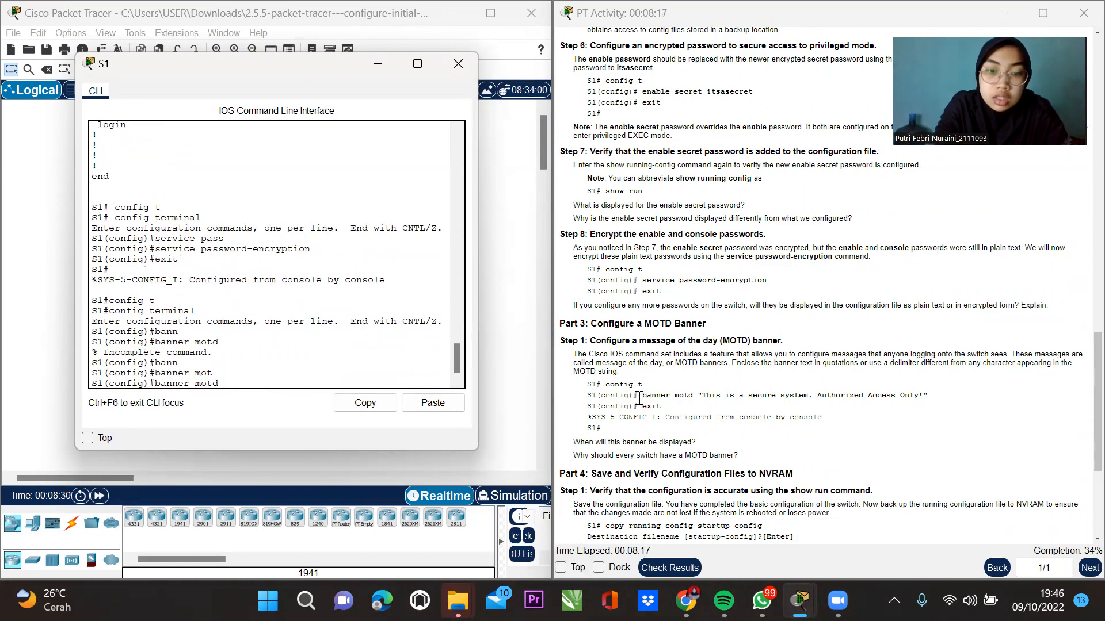
text(#Jang)
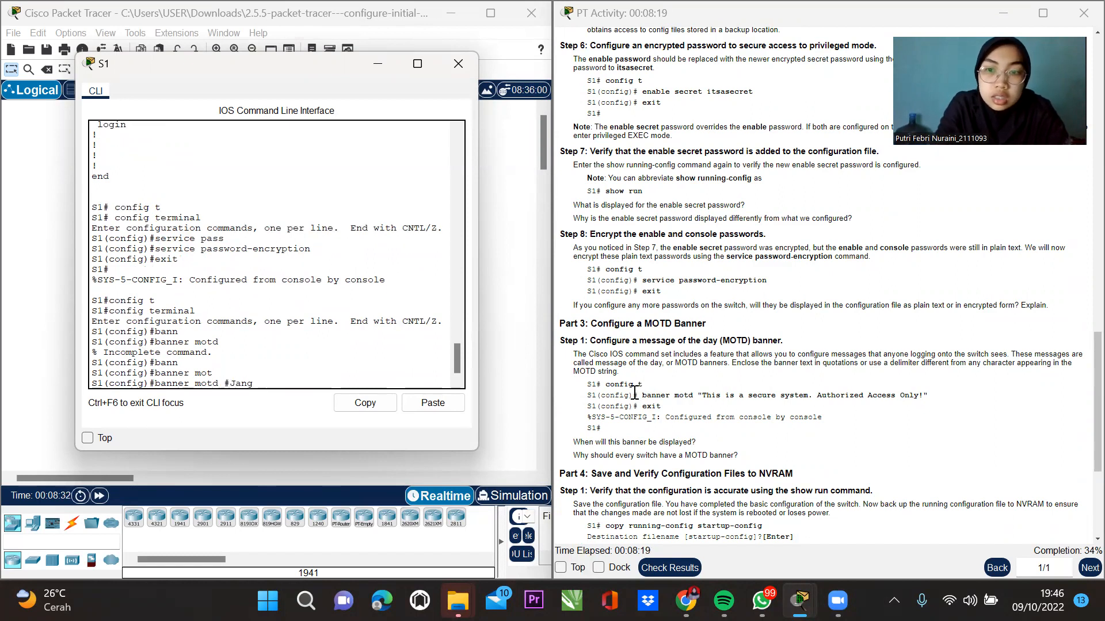
text(an dipa)
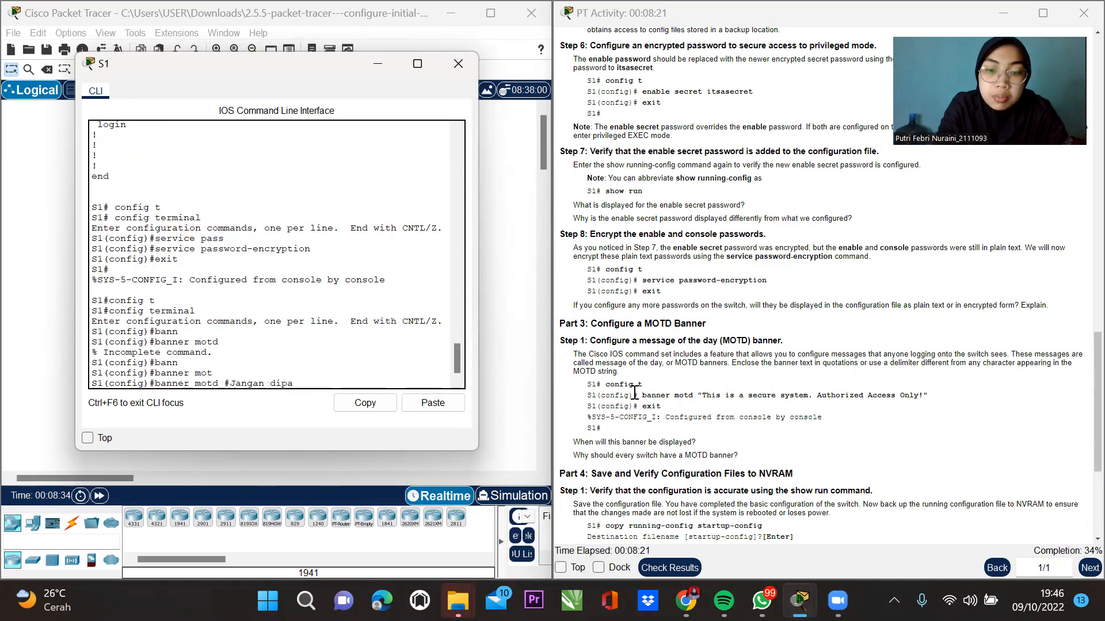
text(kai tanpa izin#)
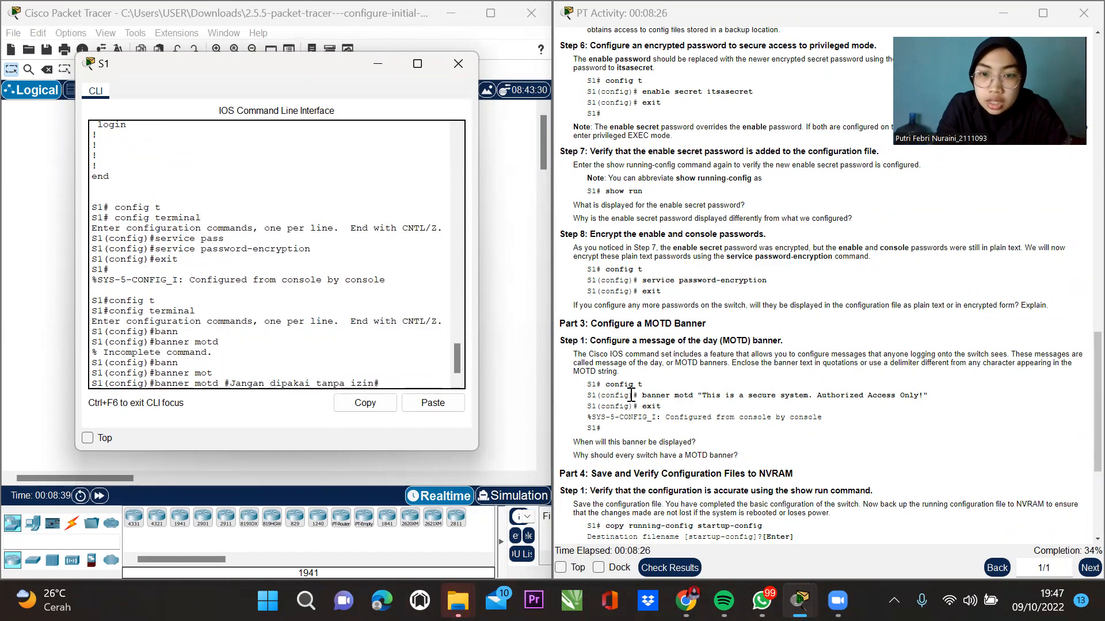
key(Return)
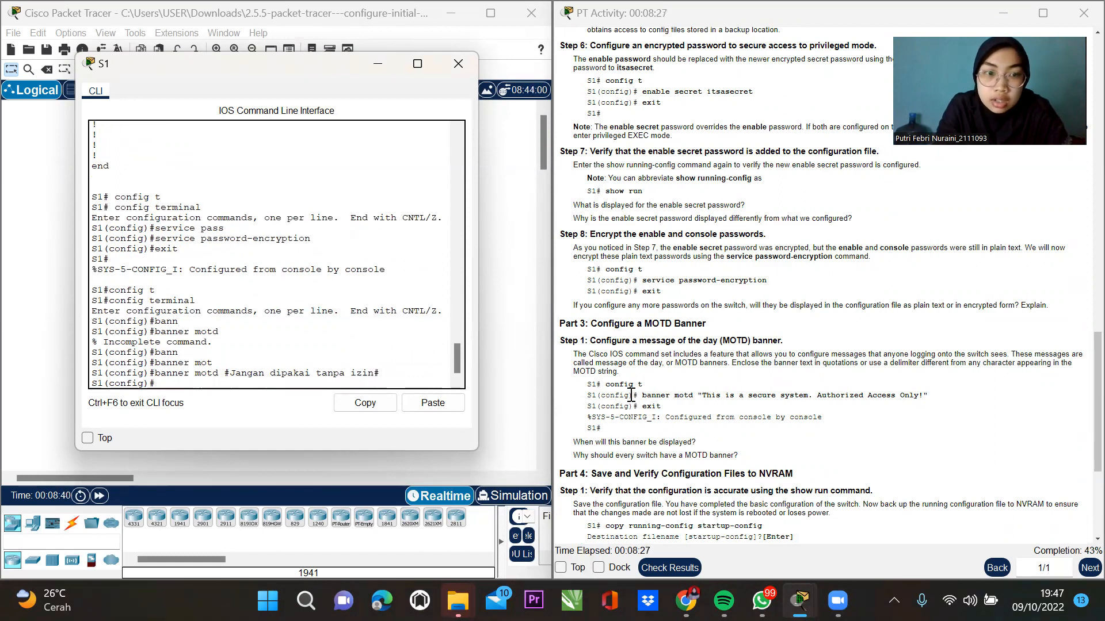
text(exit)
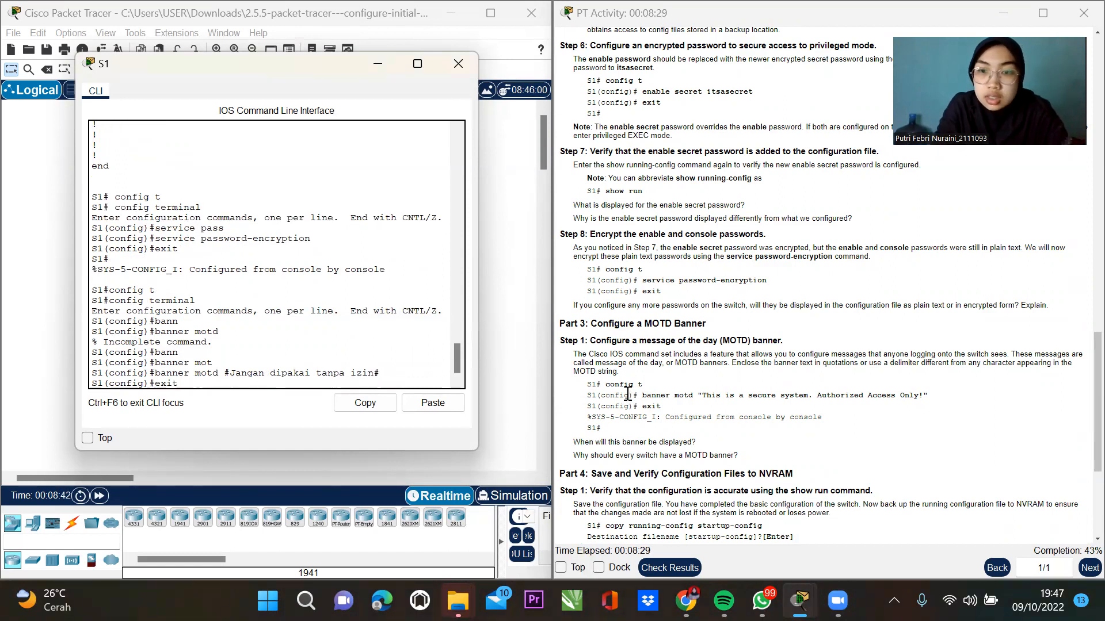
key(Return)
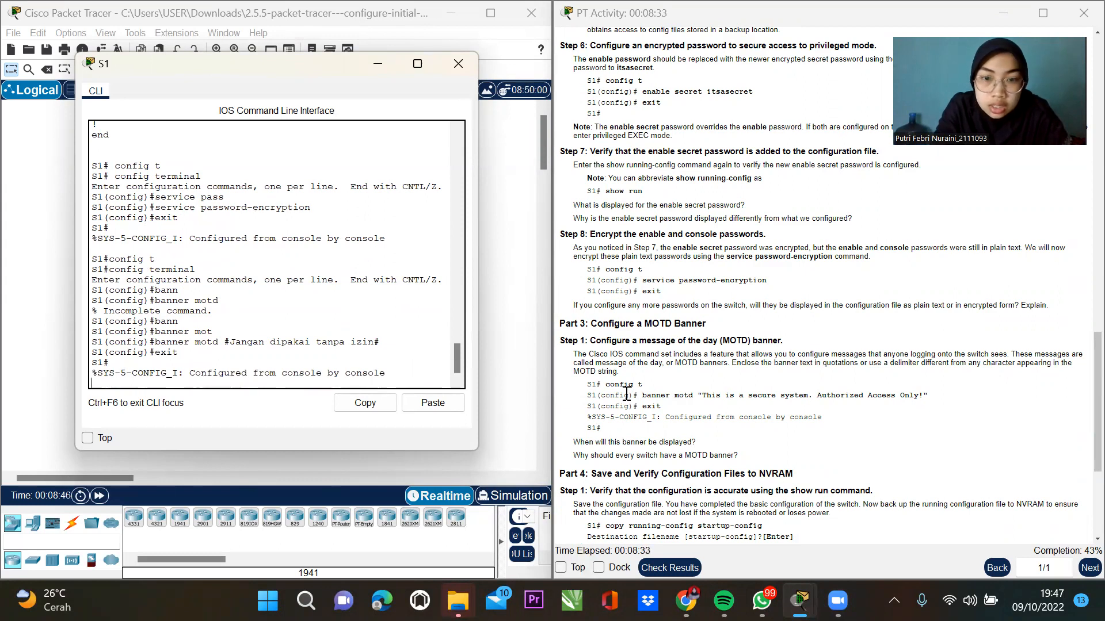
Copy S1's running-config to startup-config, accepting the default destination filename.
key(Return)
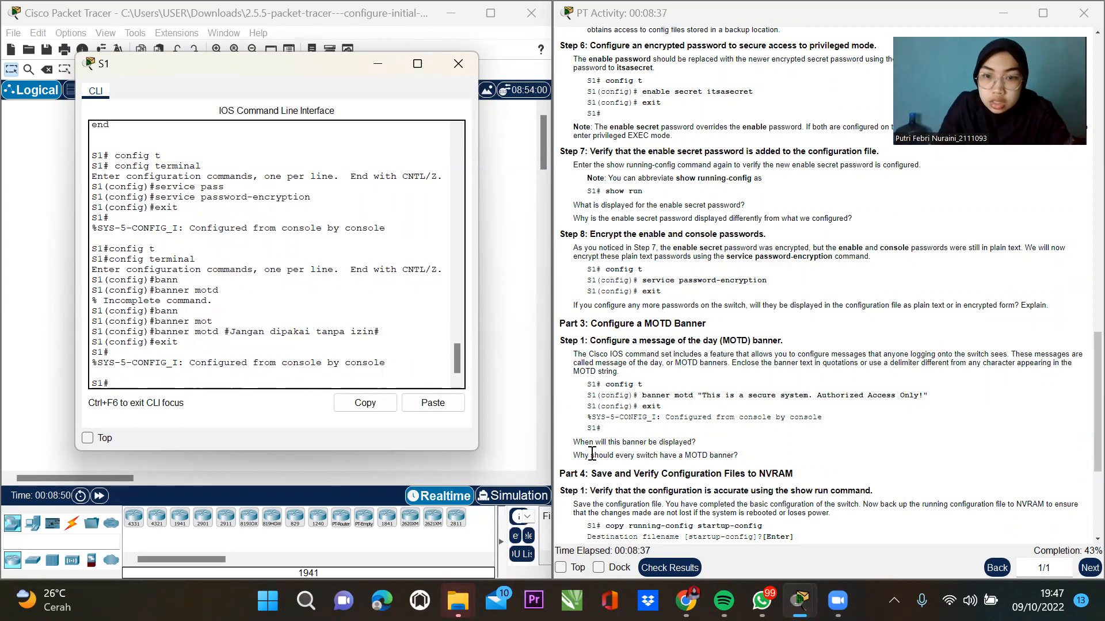
scroll(780, 431, down, 2)
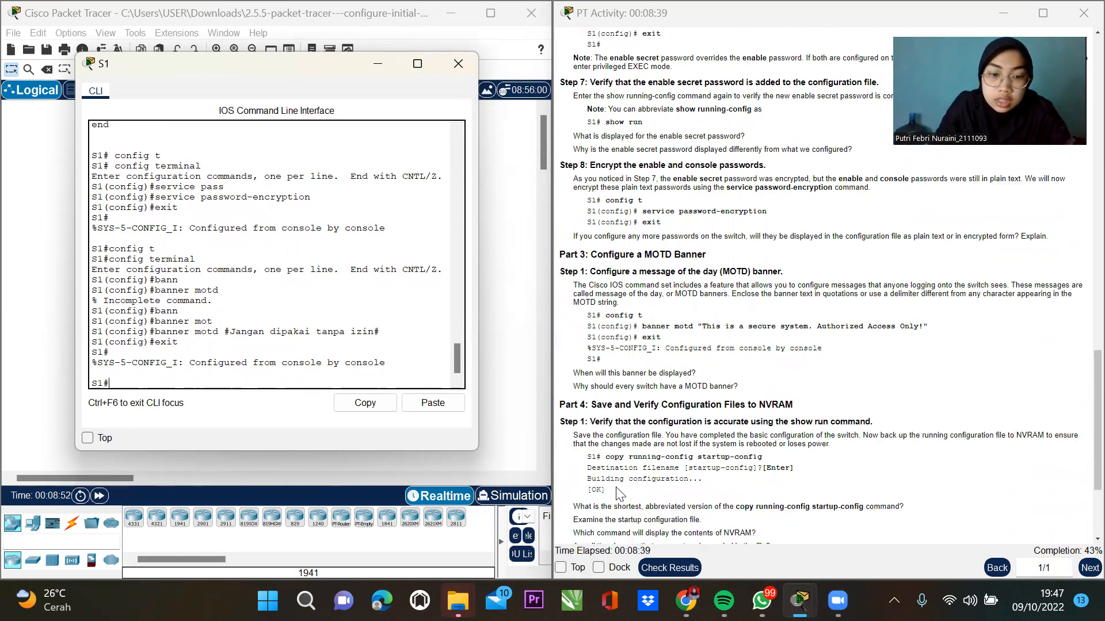
text(copy run)
key(Tab)
text(sta)
key(Tab)
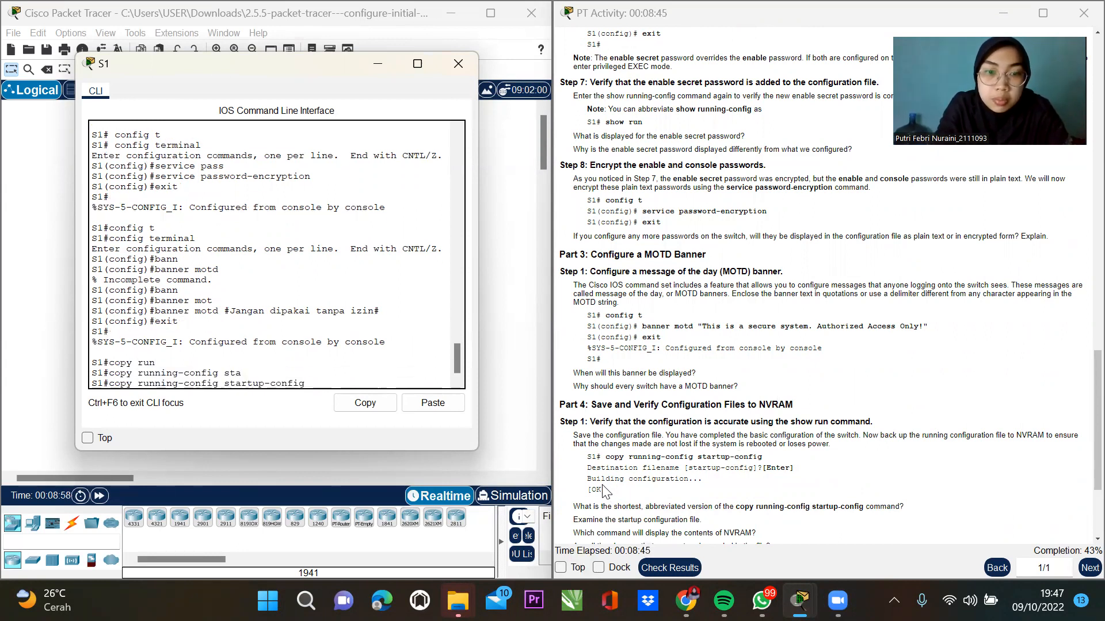
key(Return)
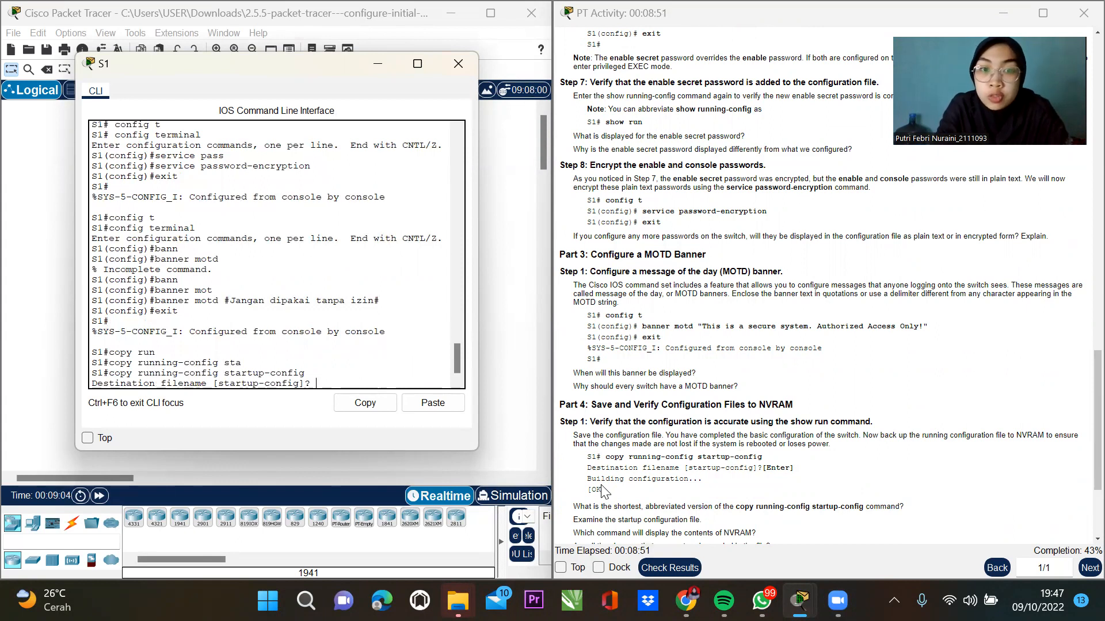
key(Return)
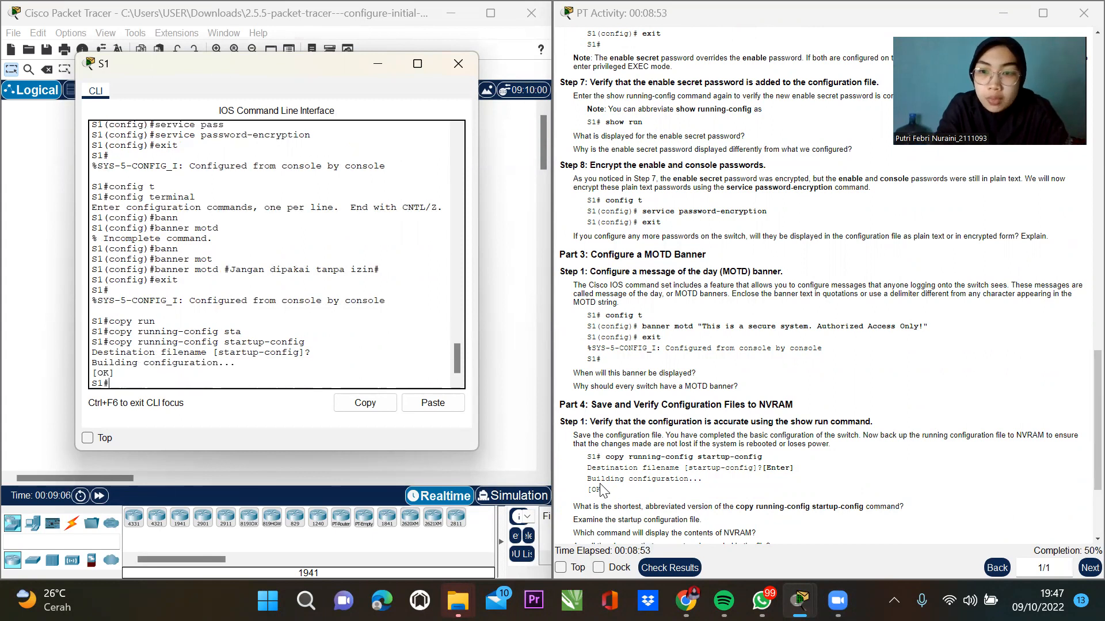
key(Return)
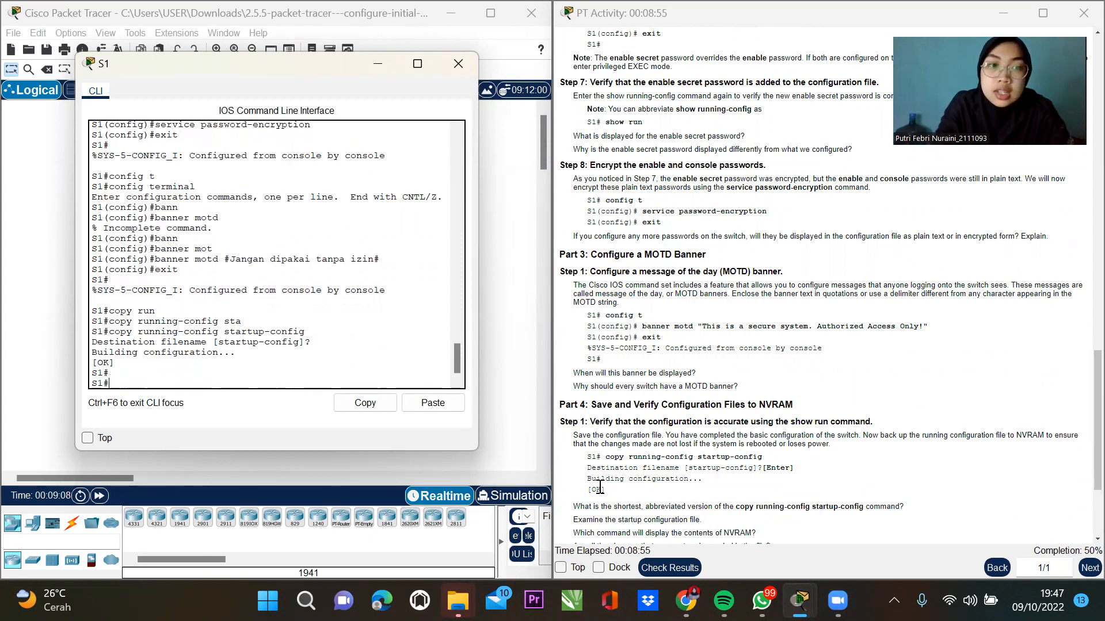
Close S1's console, open S2's CLI and enter privileged EXEC mode with enable.
click(457, 64)
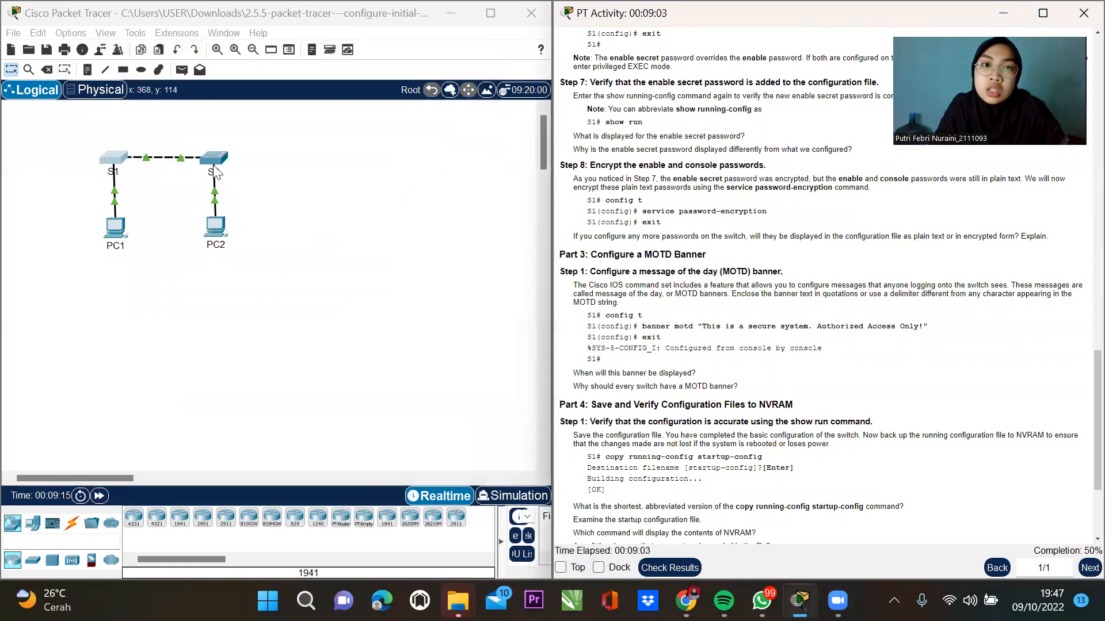
click(214, 164)
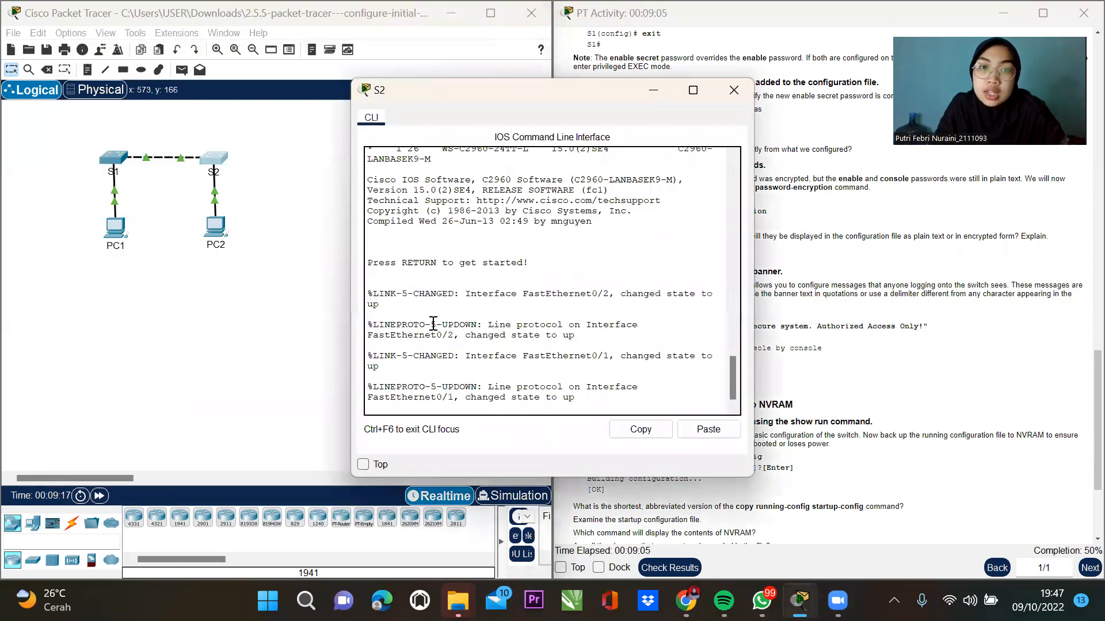
key(Return)
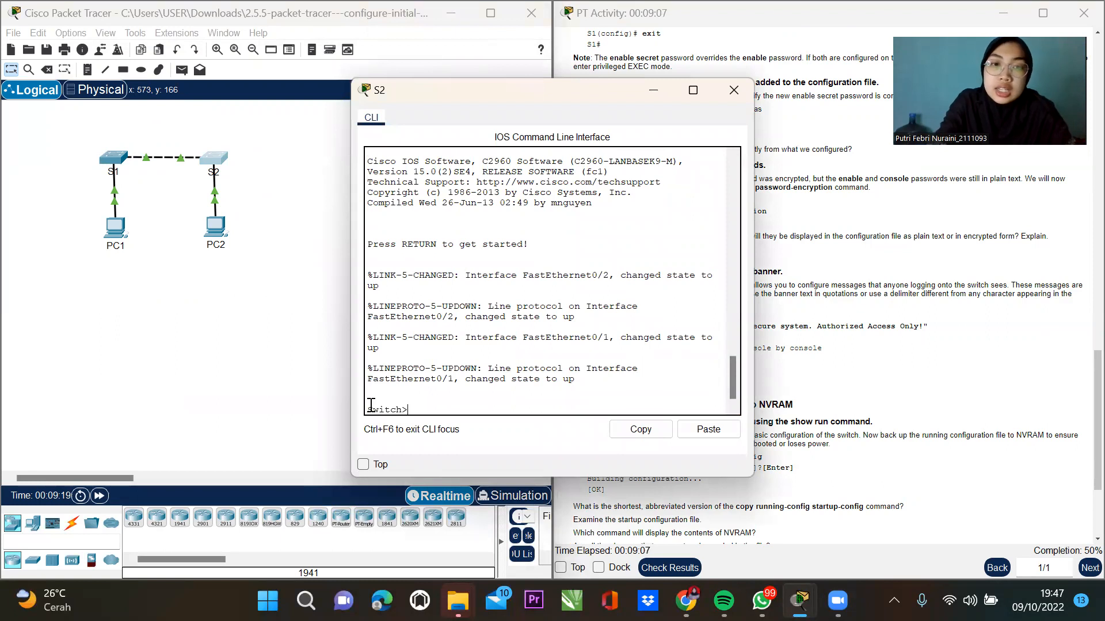
text(en)
key(Tab)
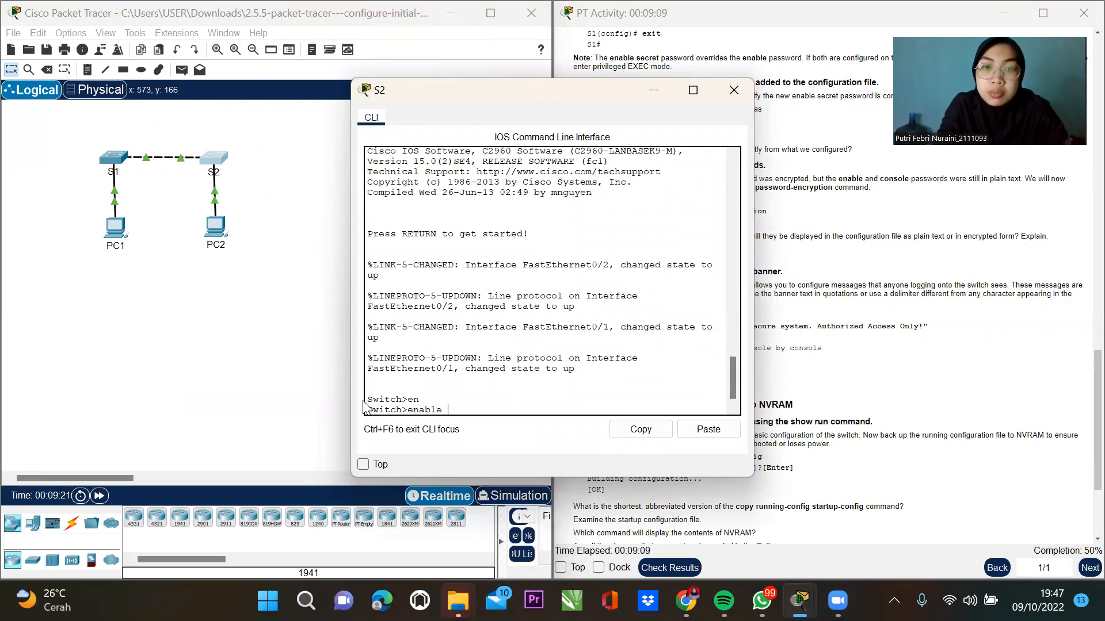
key(Return)
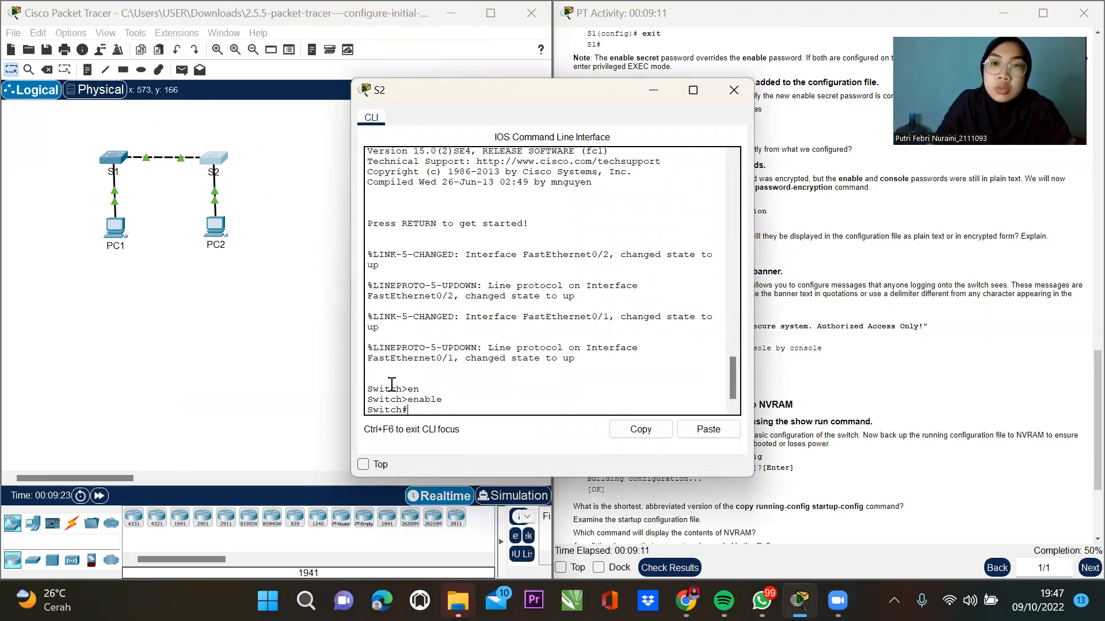
drag(520, 93, 325, 107)
scroll(751, 250, up, 5)
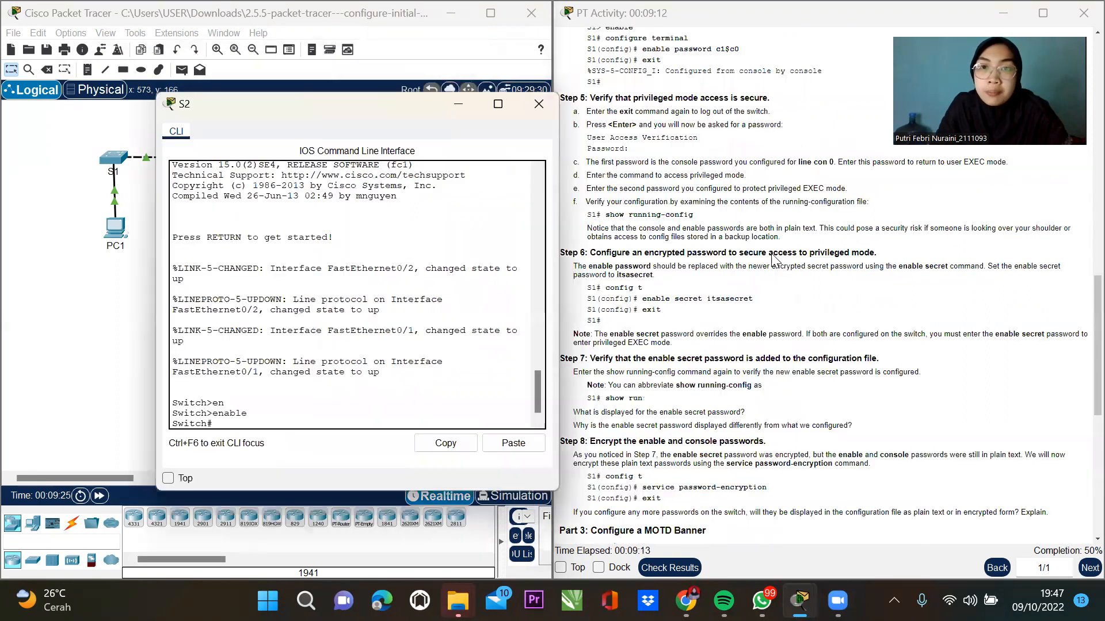
scroll(767, 262, up, 5)
scroll(769, 264, up, 4)
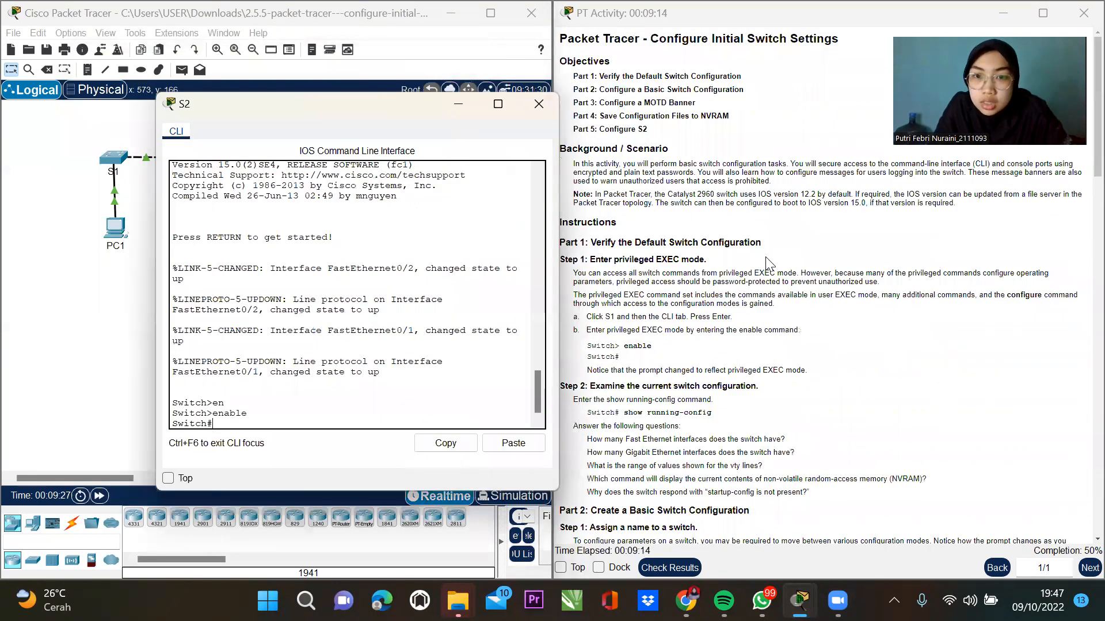
scroll(751, 305, down, 1)
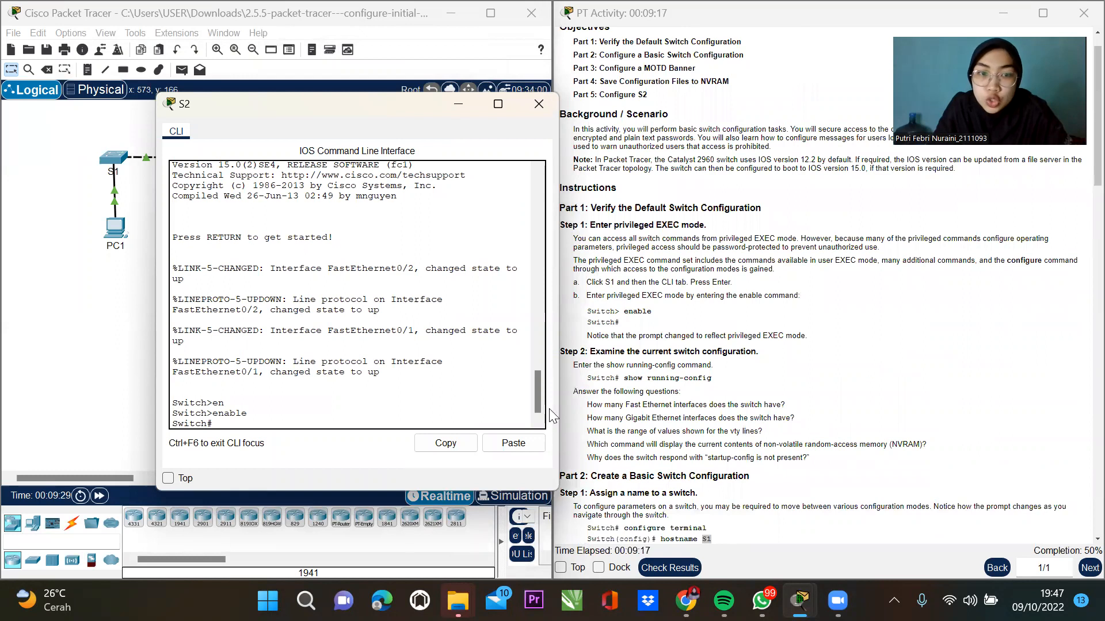
Display S2's default running configuration, paging through it to the end.
text(sho)
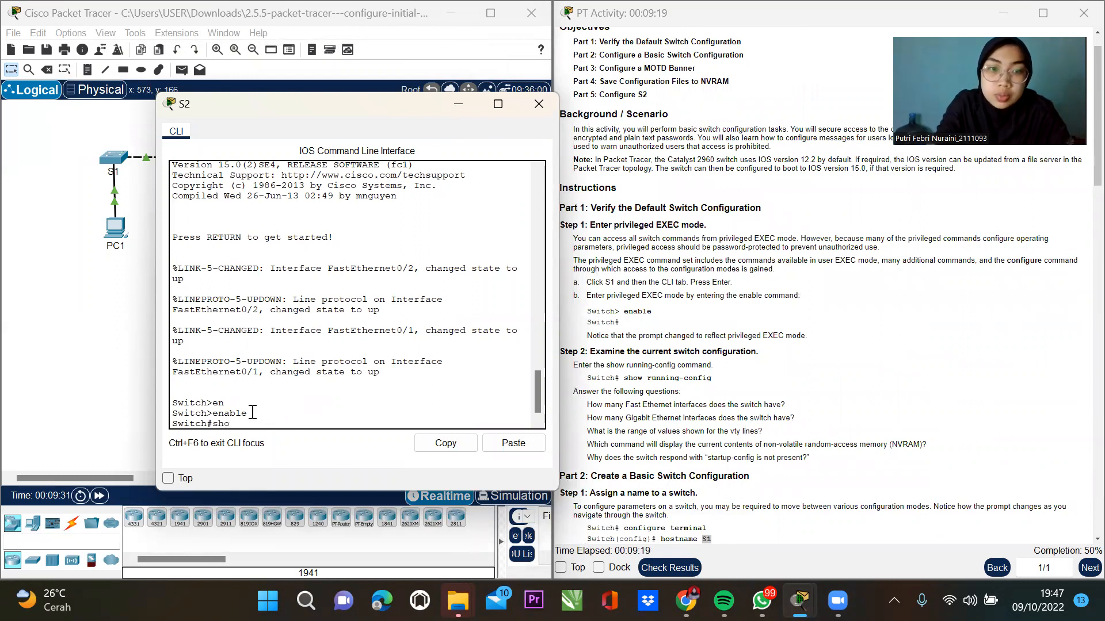
text(w run)
key(Tab)
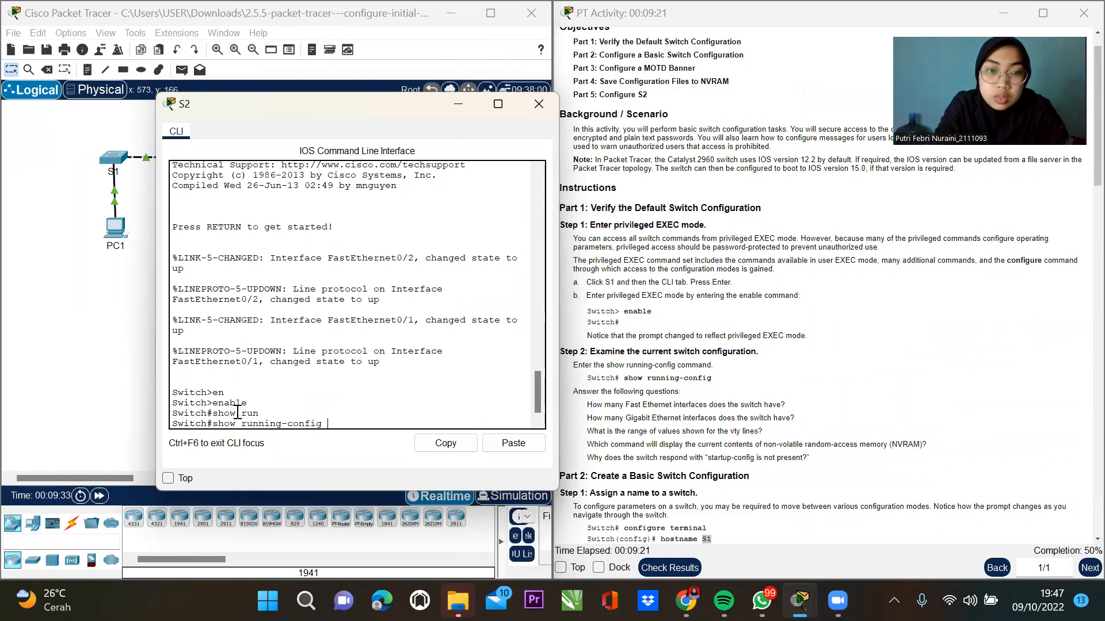
key(Return)
key(space)
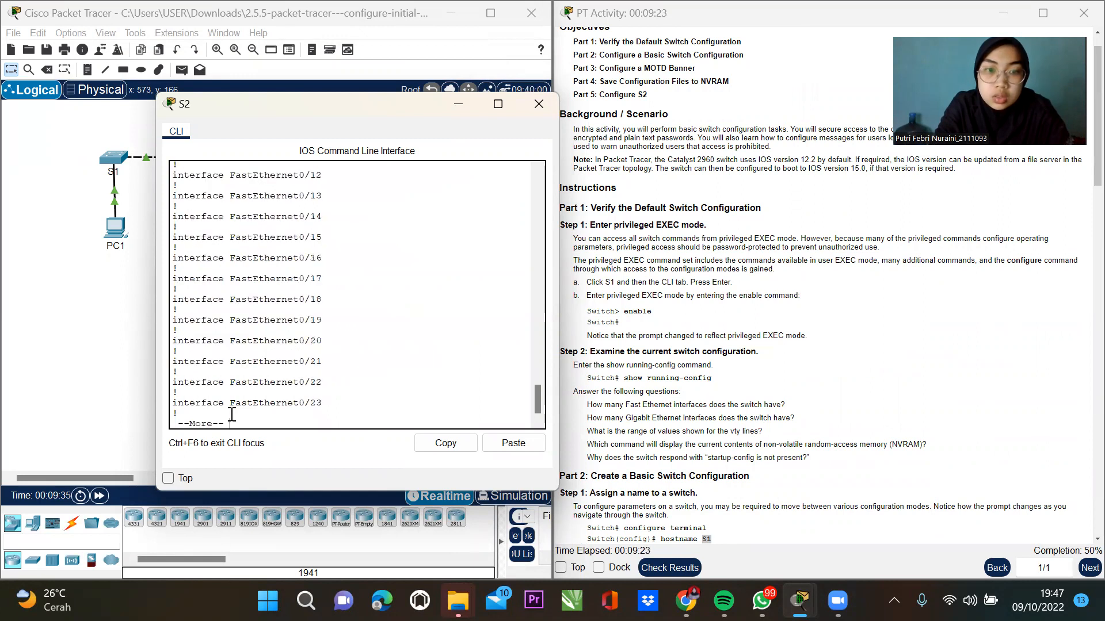
key(space)
key(space)
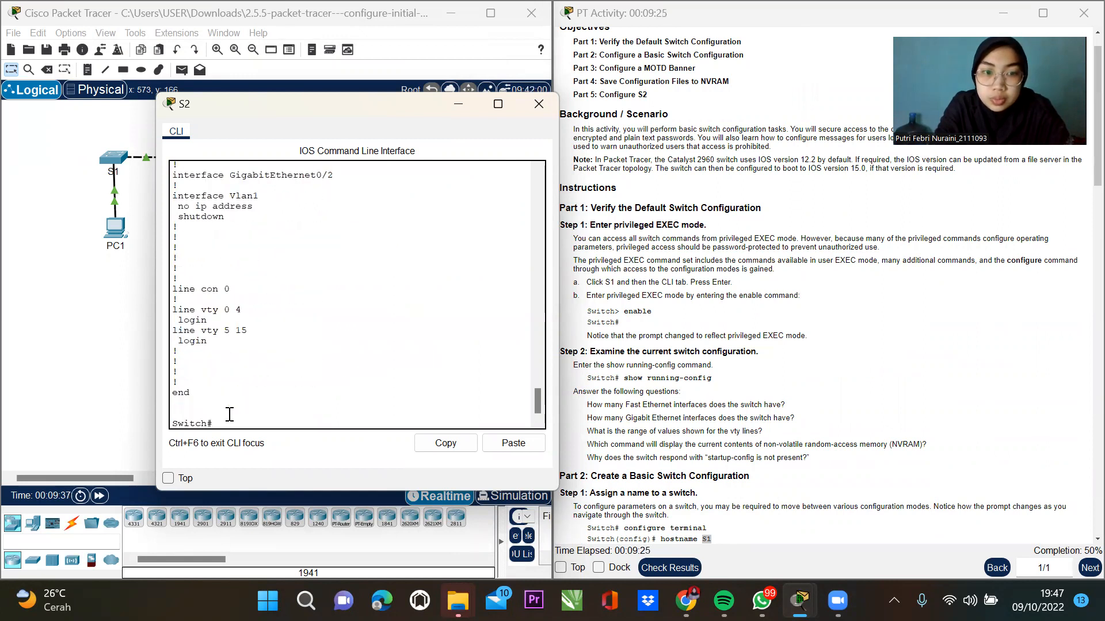
text(config t)
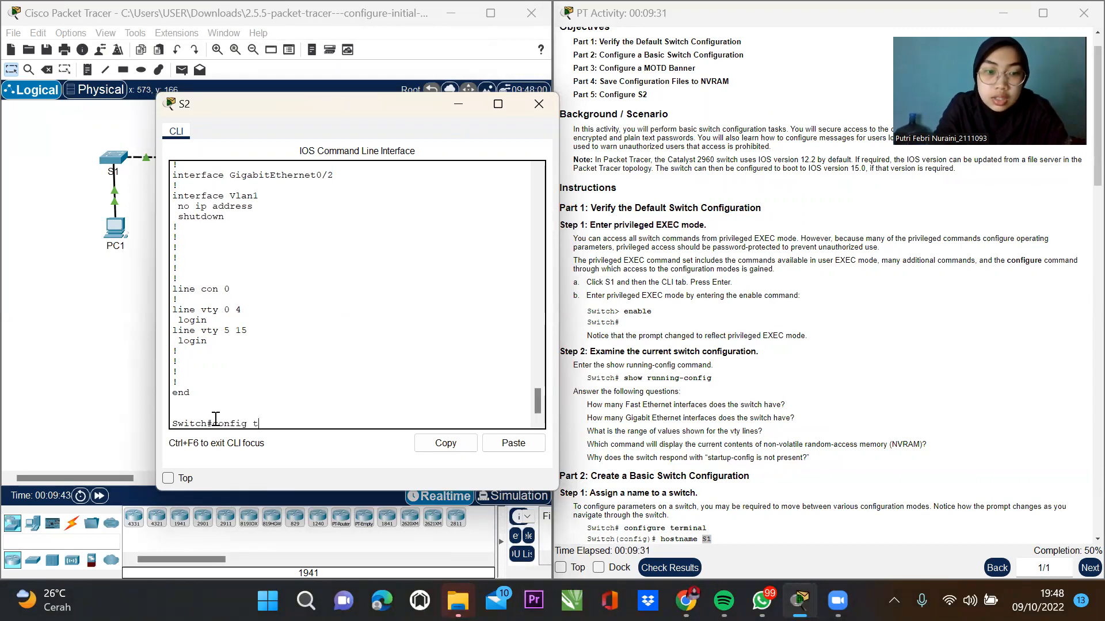
Set S2's hostname to S2 in global configuration, then exit to privileged mode.
key(Tab)
key(Return)
text(ho S2)
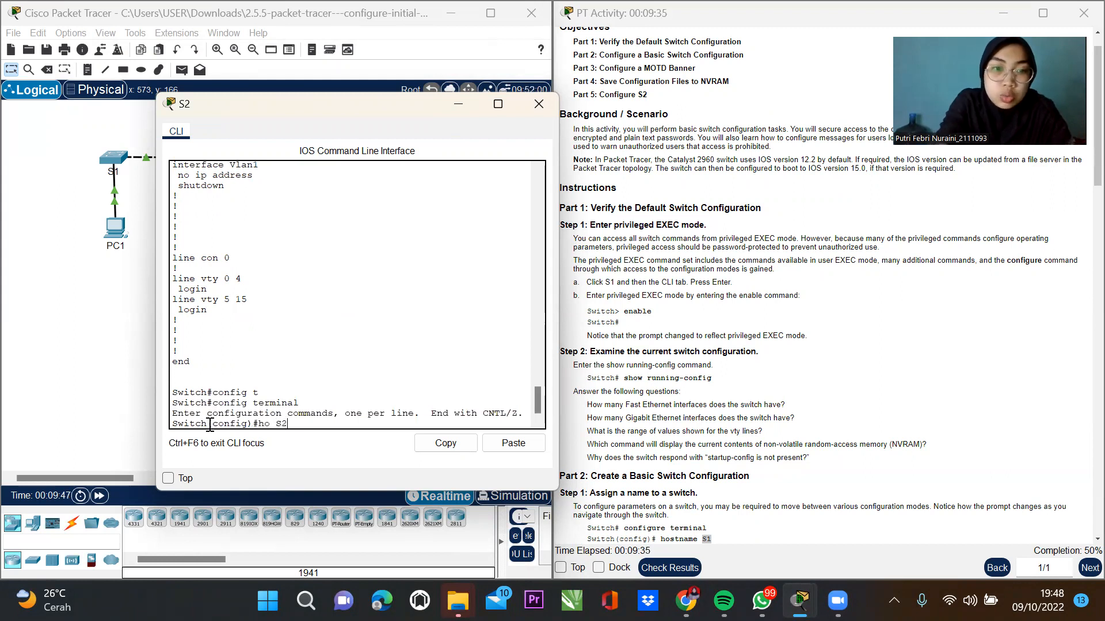
key(Return)
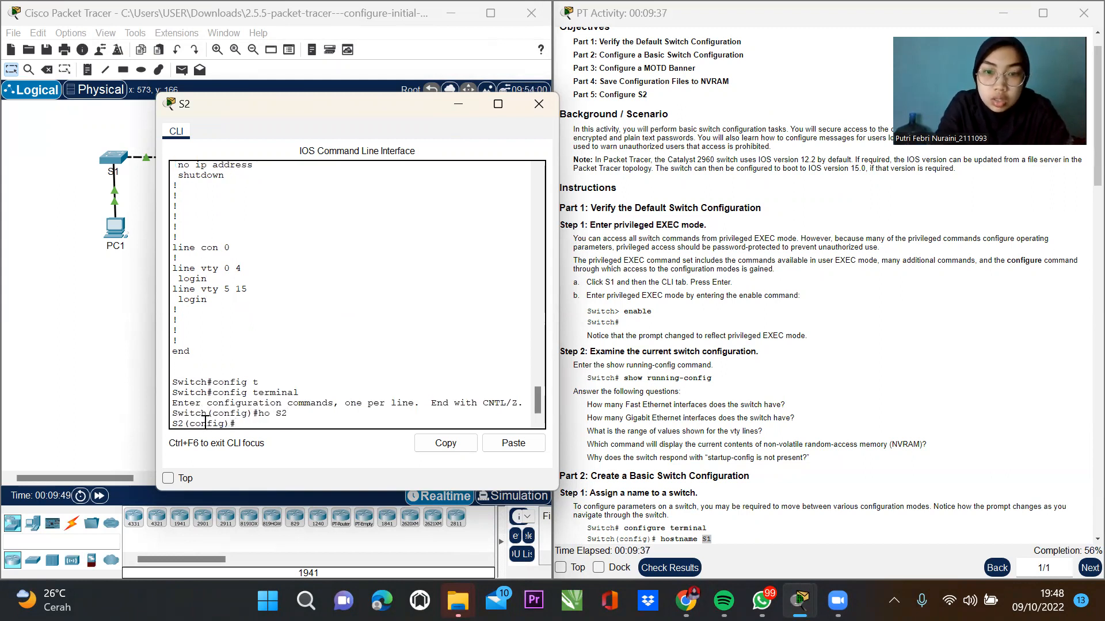
text(exit)
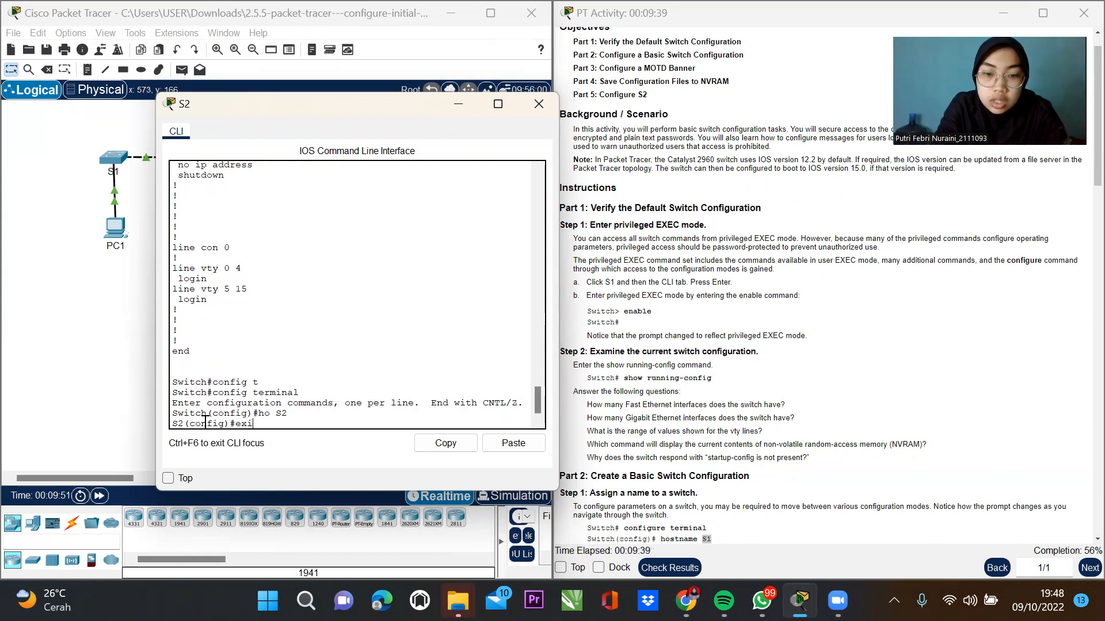
key(Return)
Retry config t at the S2 prompt; after it is rejected, exit back to privileged mode.
scroll(955, 468, down, 1)
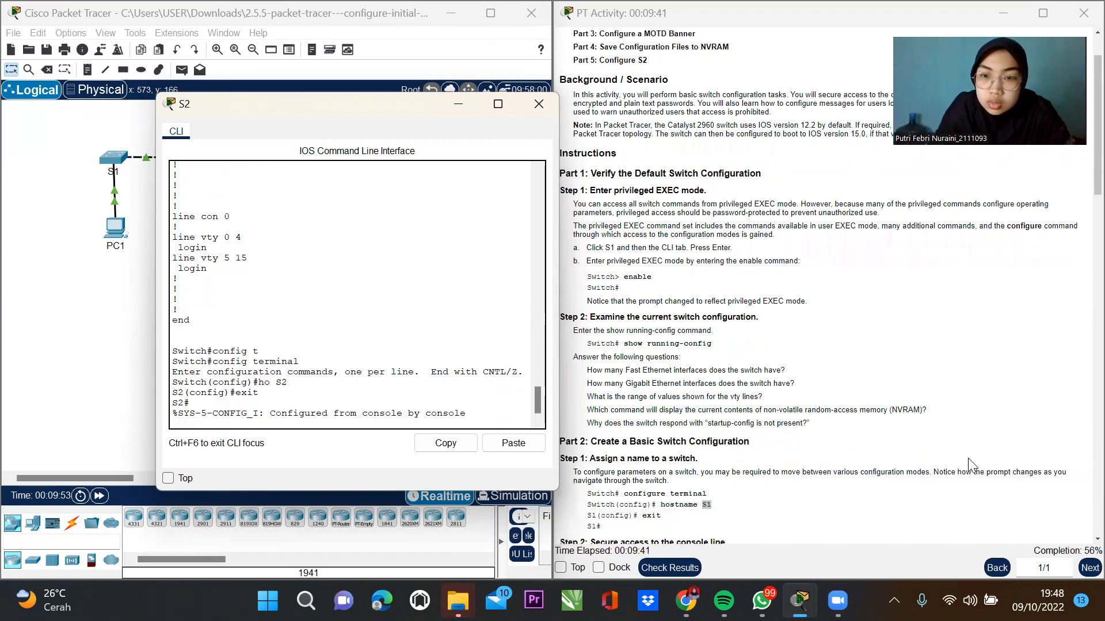
scroll(971, 464, down, 1)
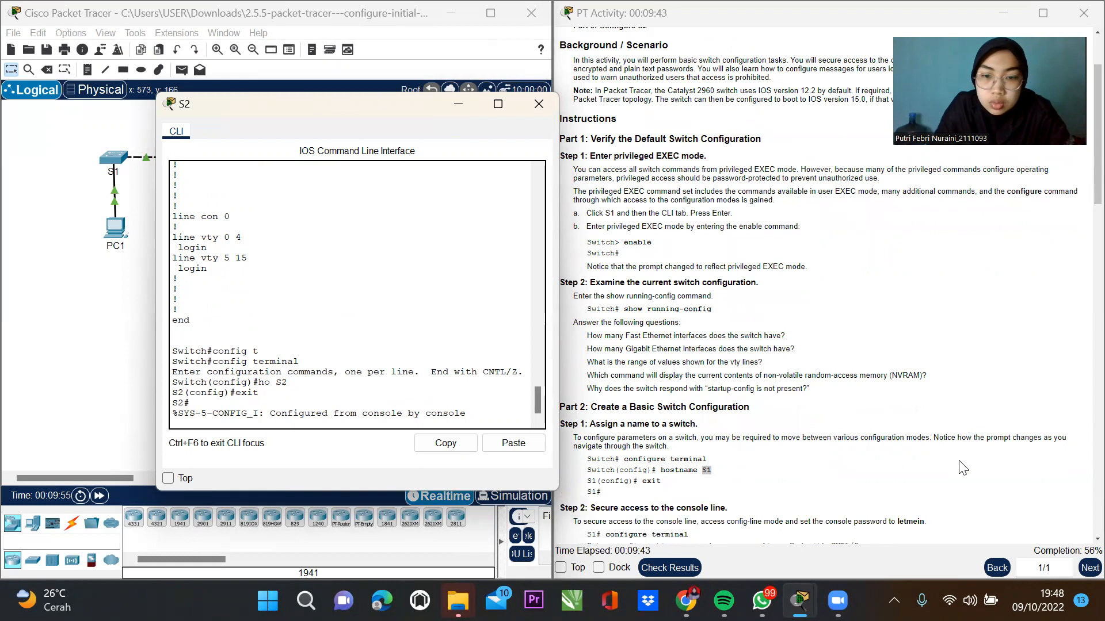
key(Return)
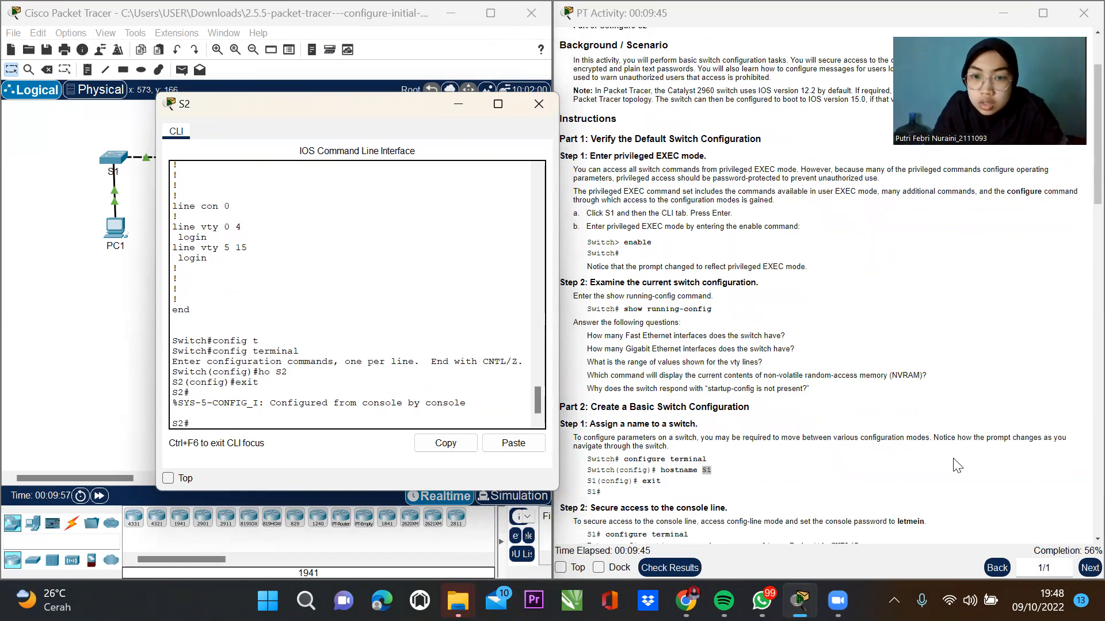
scroll(957, 466, down, 1)
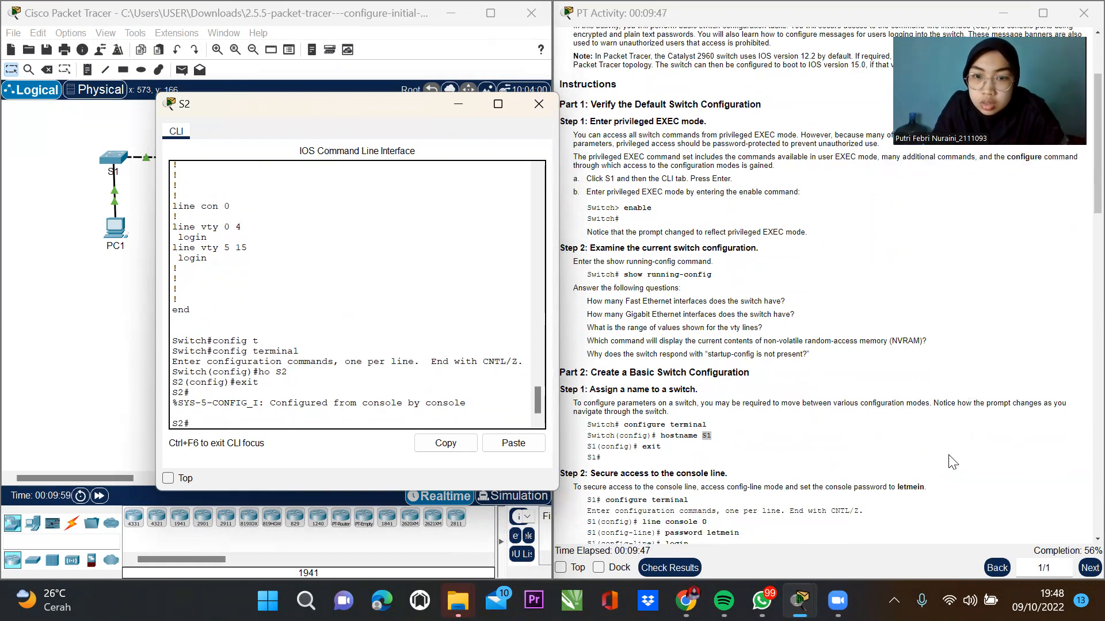
scroll(950, 463, down, 1)
text(config)
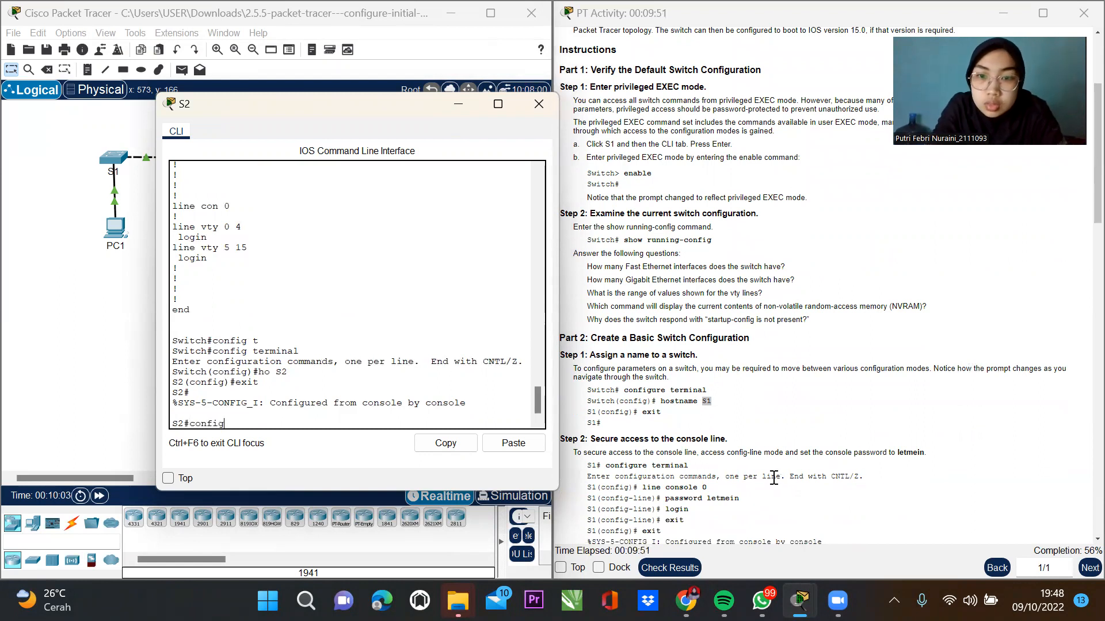
text( t)
key(Return)
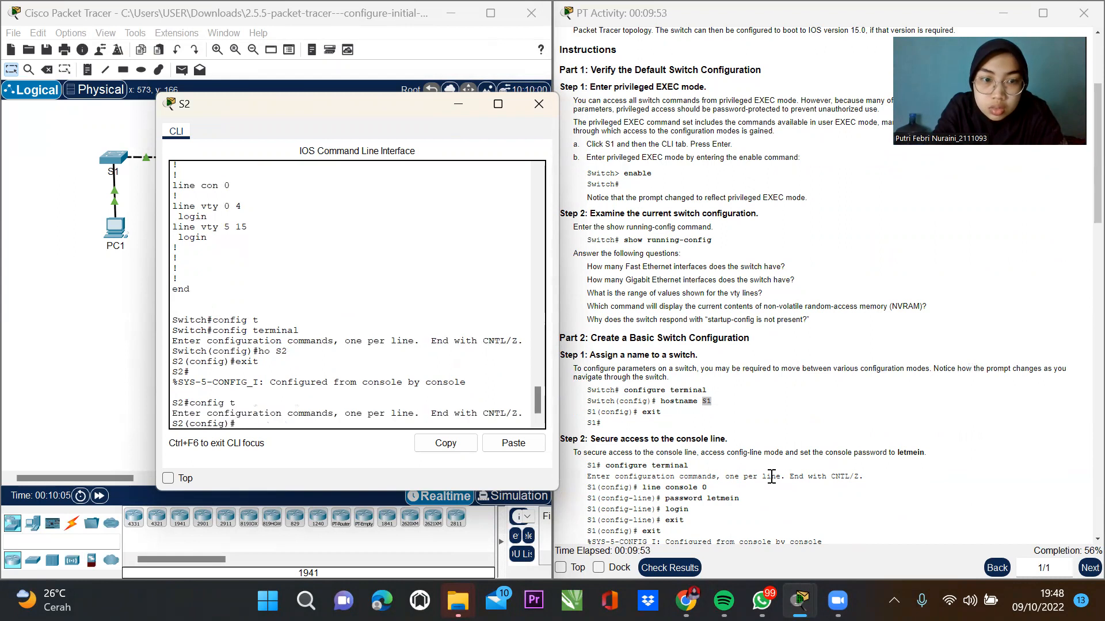
text(config t)
key(Tab)
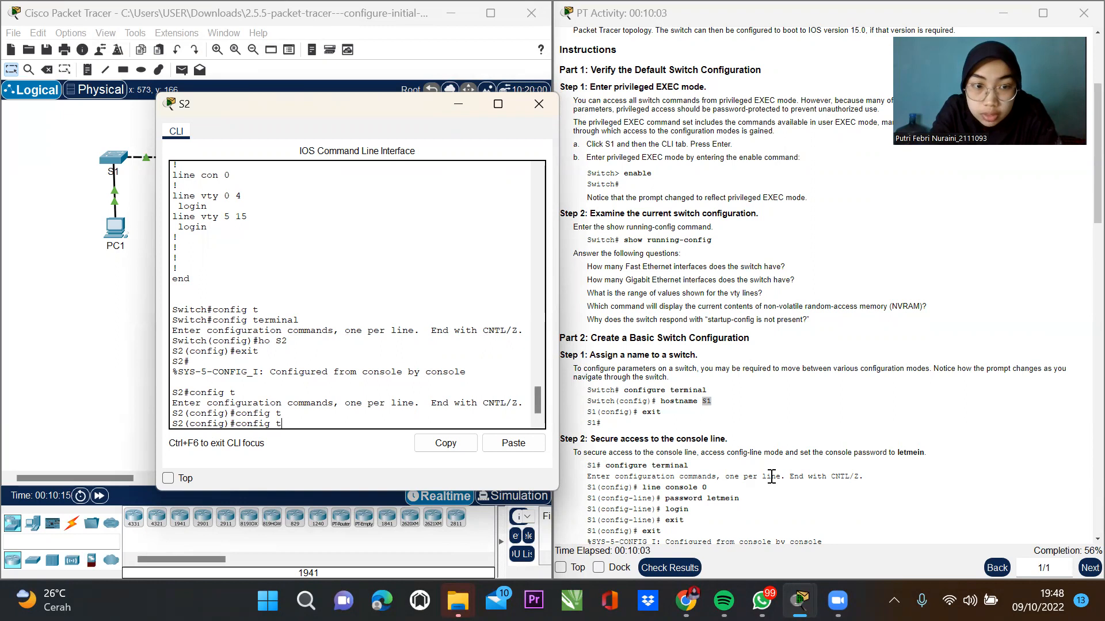
key(Tab)
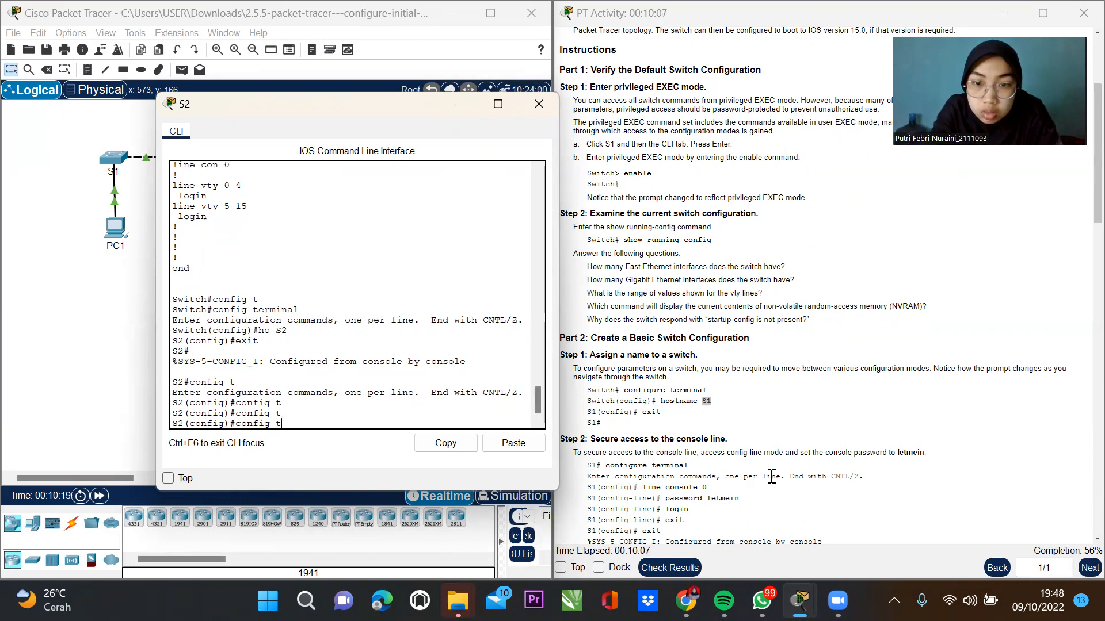
key(Return)
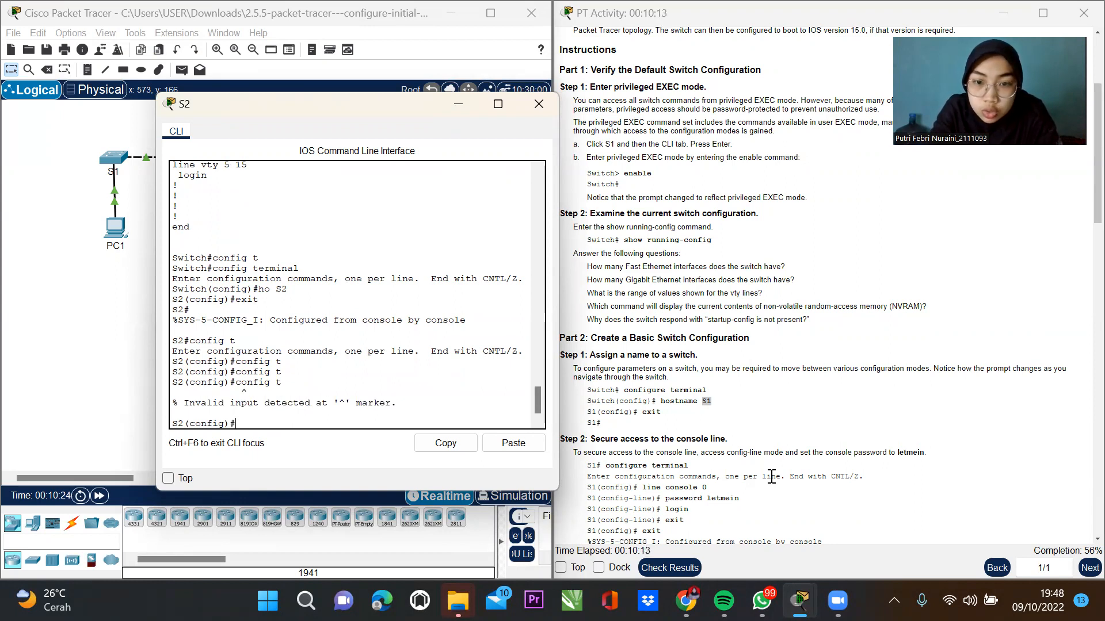
text(xit)
key(Return)
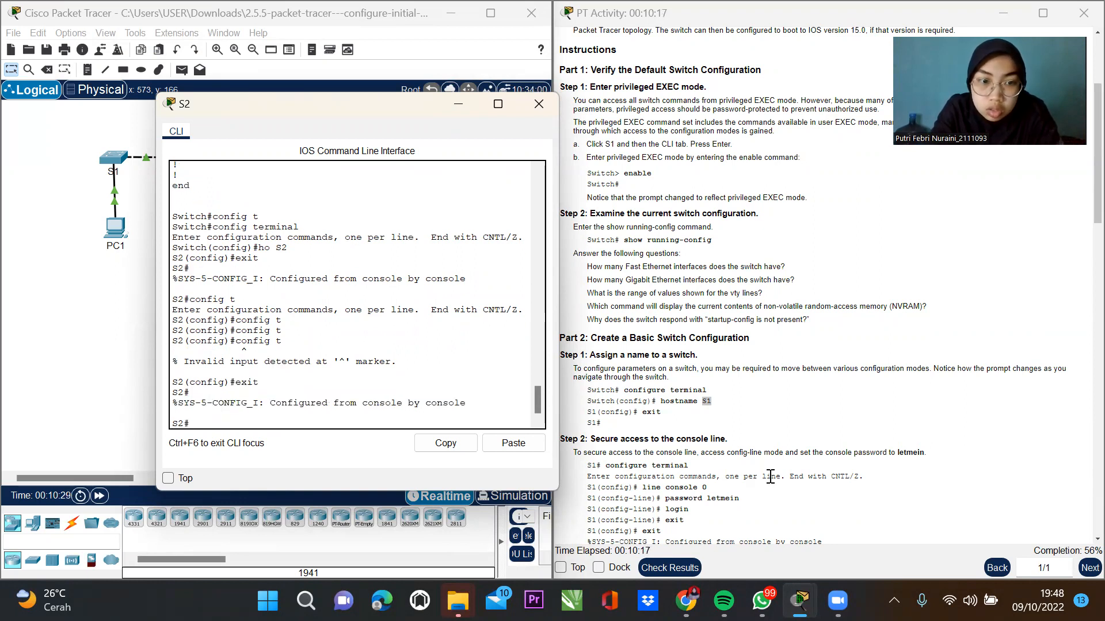
Enter global configuration mode on S2 with configure terminal.
text(cong)
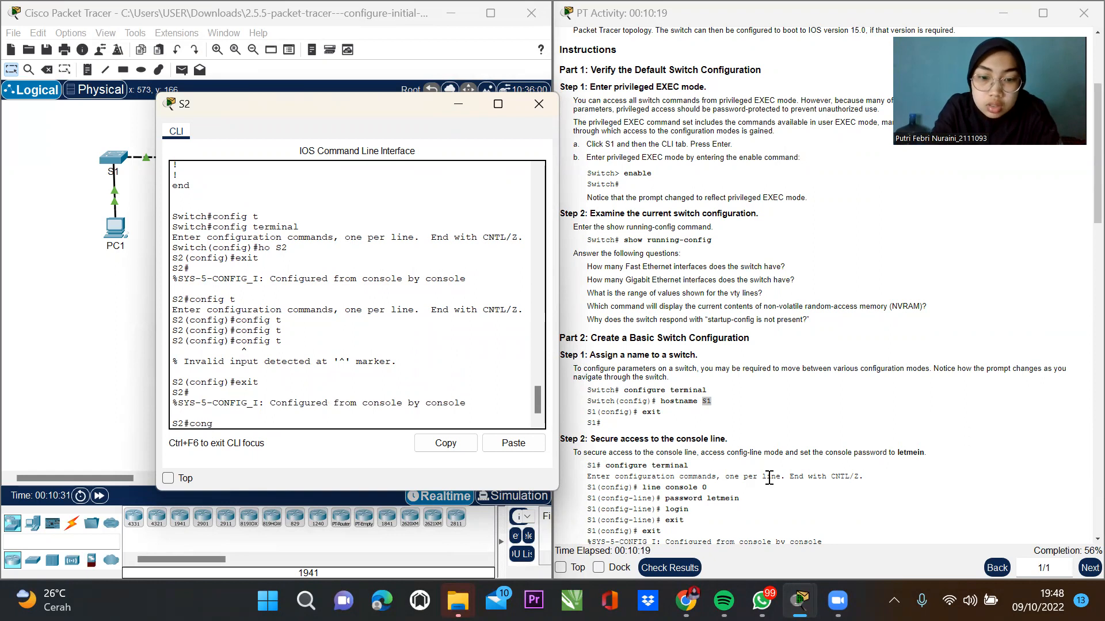
key(BackSpace)
text(fig)
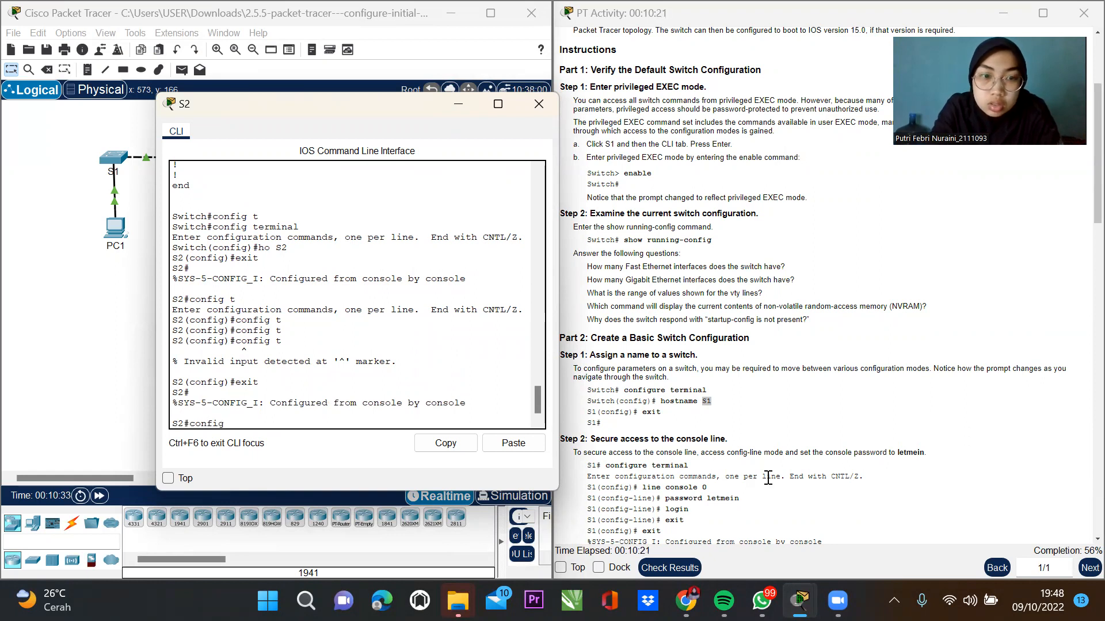
text( t)
key(Tab)
key(Return)
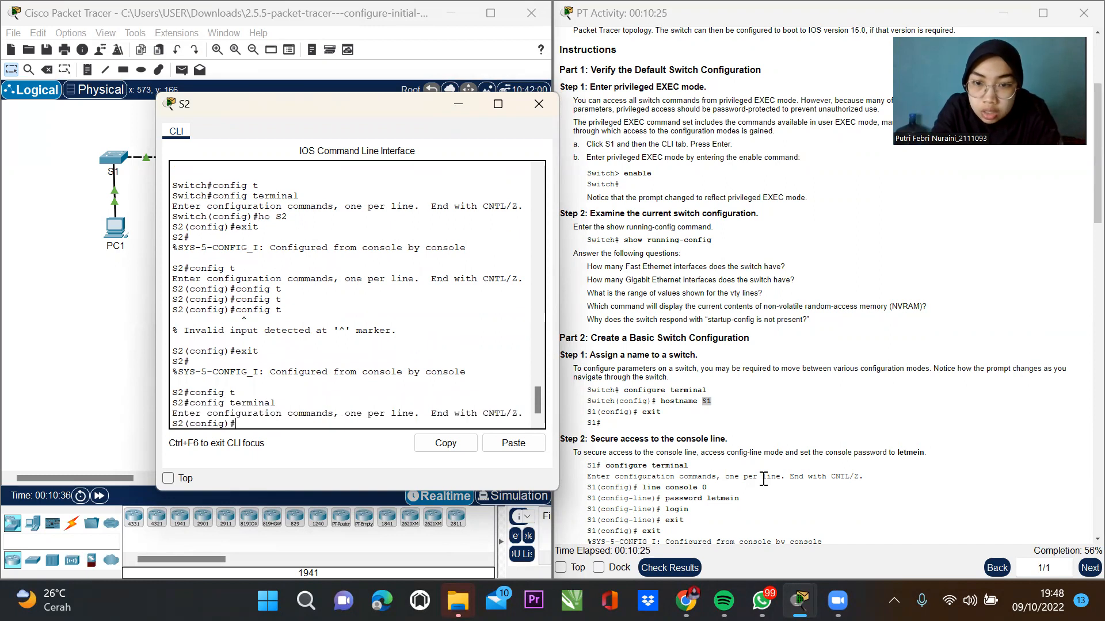
Give S2's line console 0 the console password and require login.
text(line con)
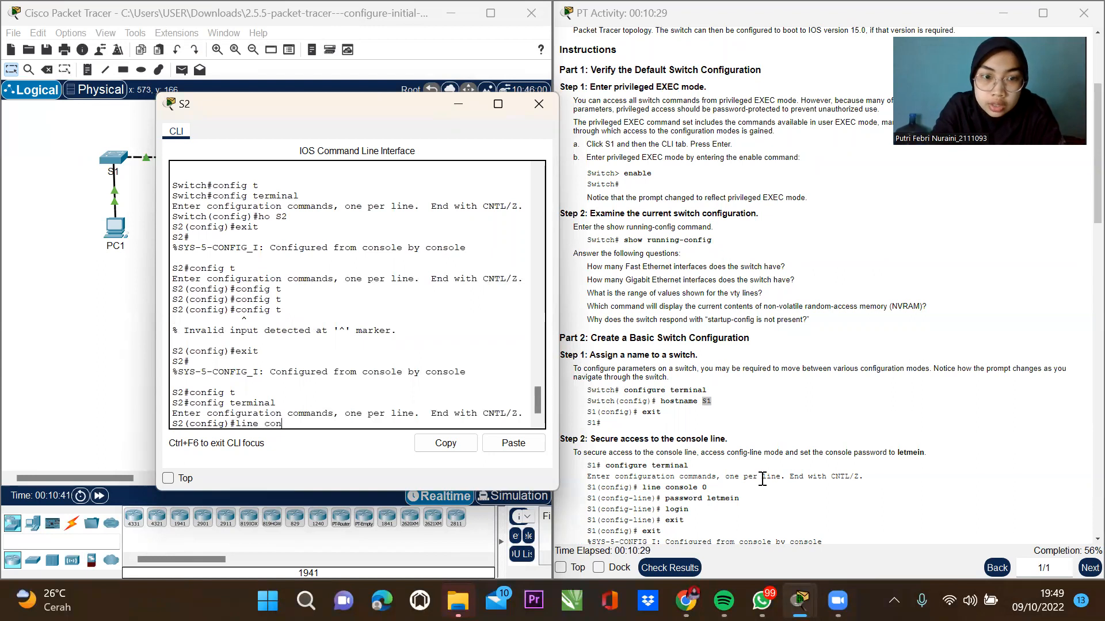
text(sole 0)
key(Return)
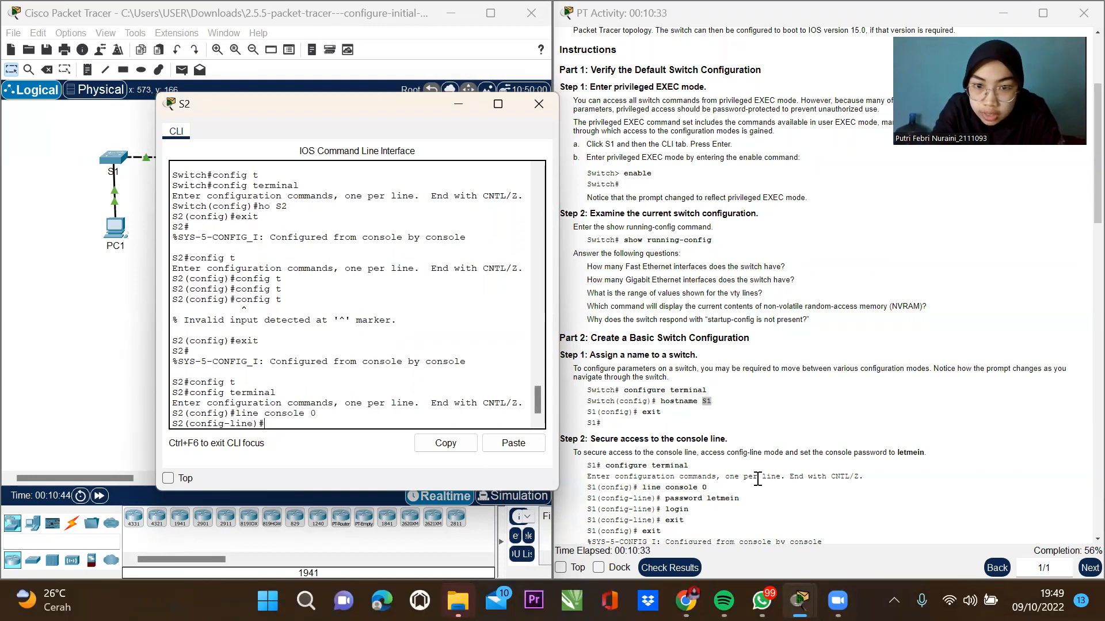
text(pass)
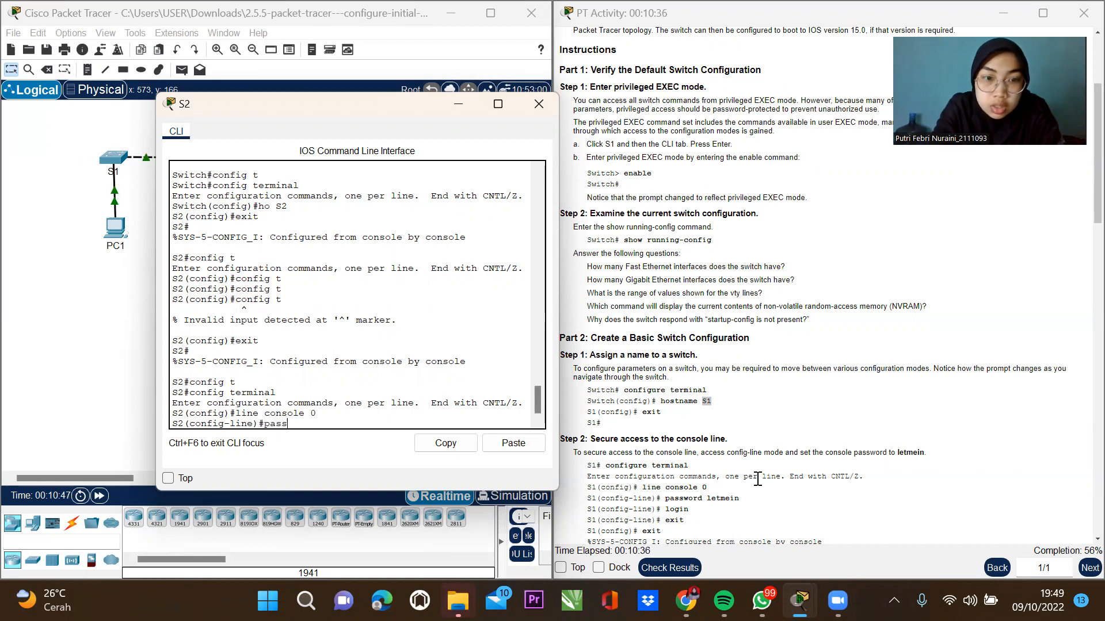
key(Tab)
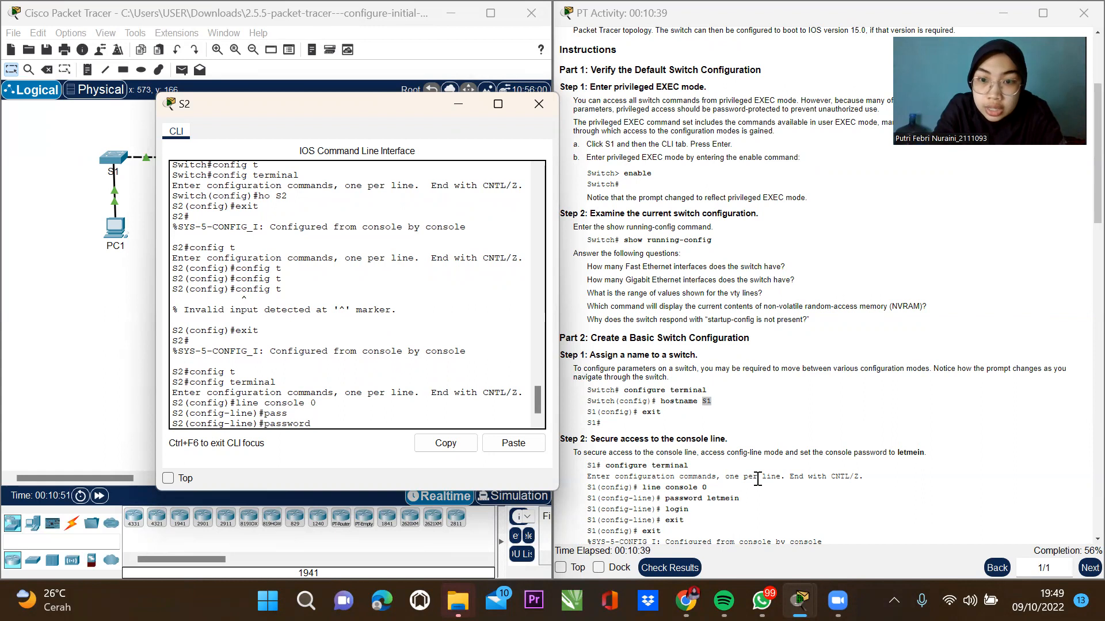
text(letmein)
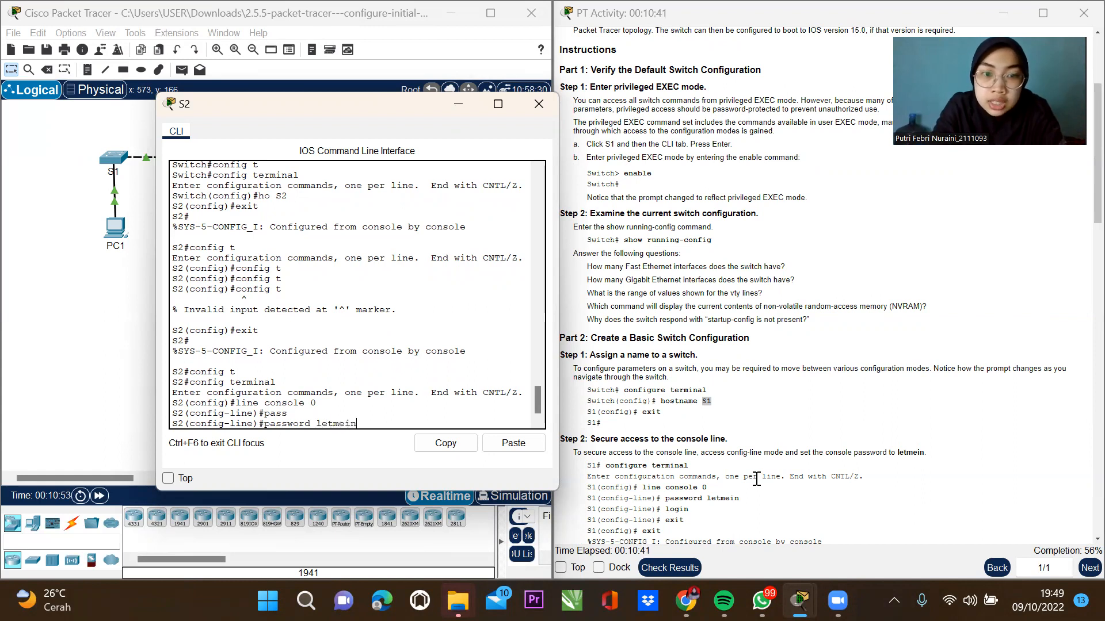
key(Return)
text(e)#ex)
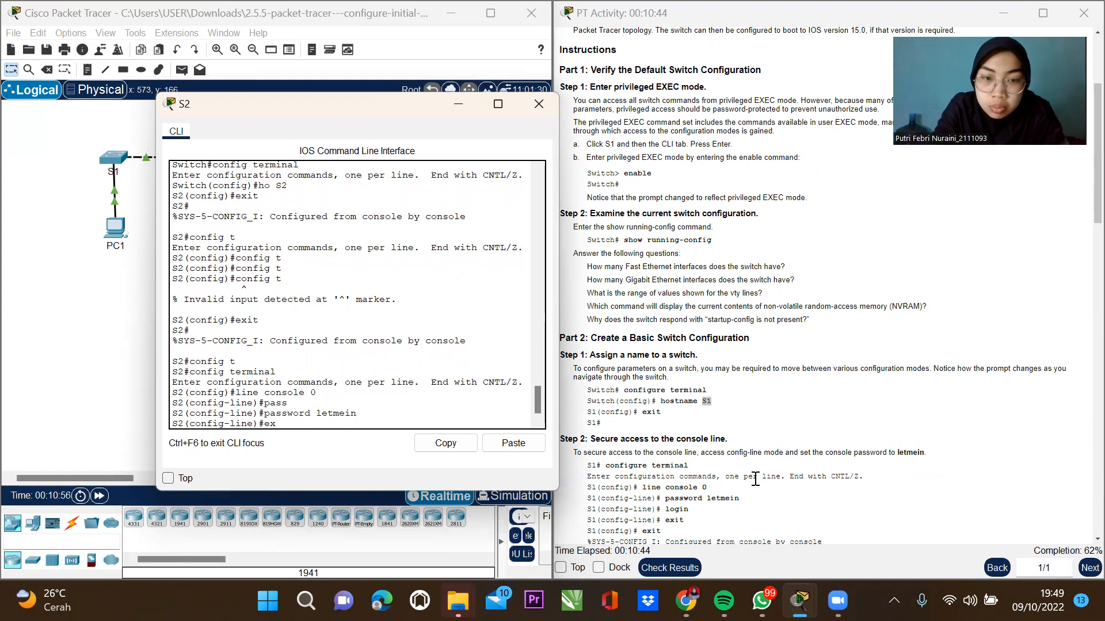
key(BackSpace)
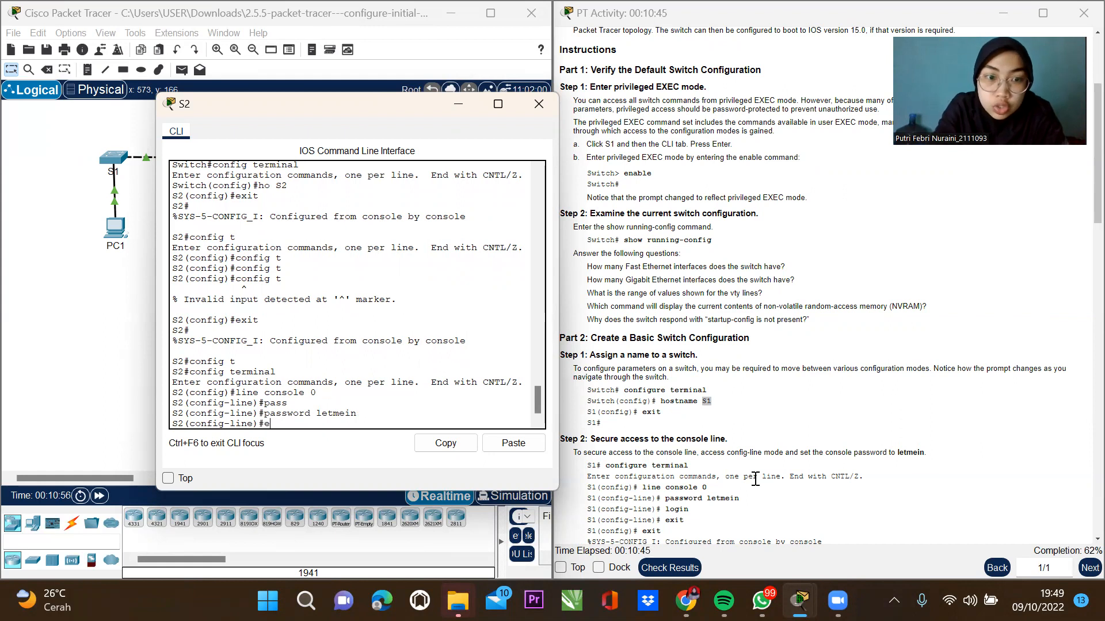
text(login)
key(Return)
Exit configuration, log out of S2, and log back in with the console password.
text(exit)
key(Return)
text(exit)
key(Return)
text(exit)
key(Return)
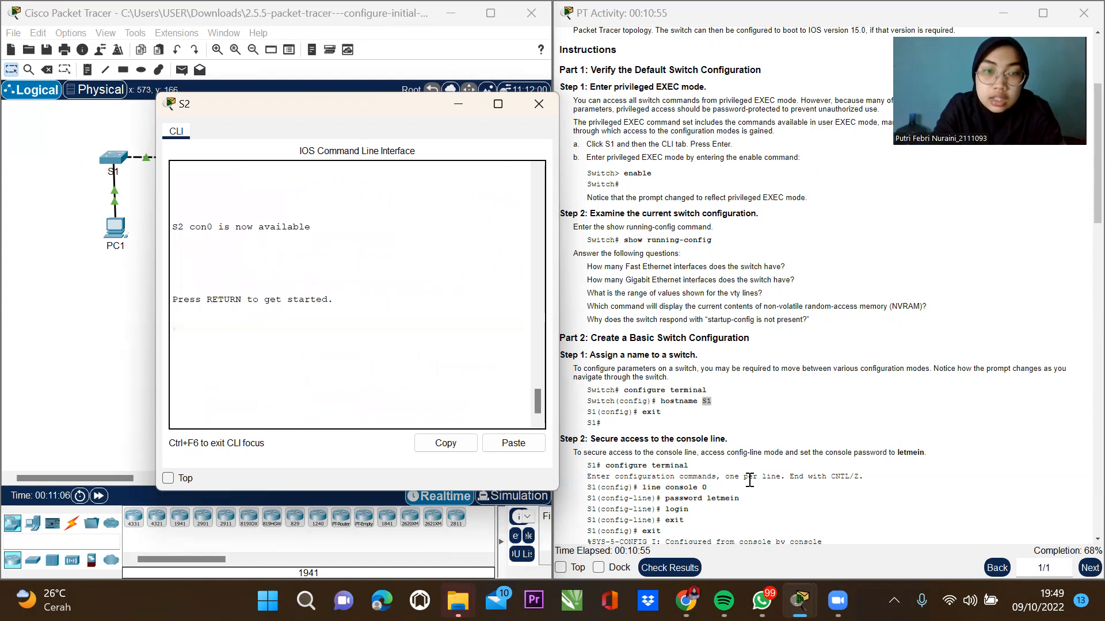
key(Return)
text(letmein)
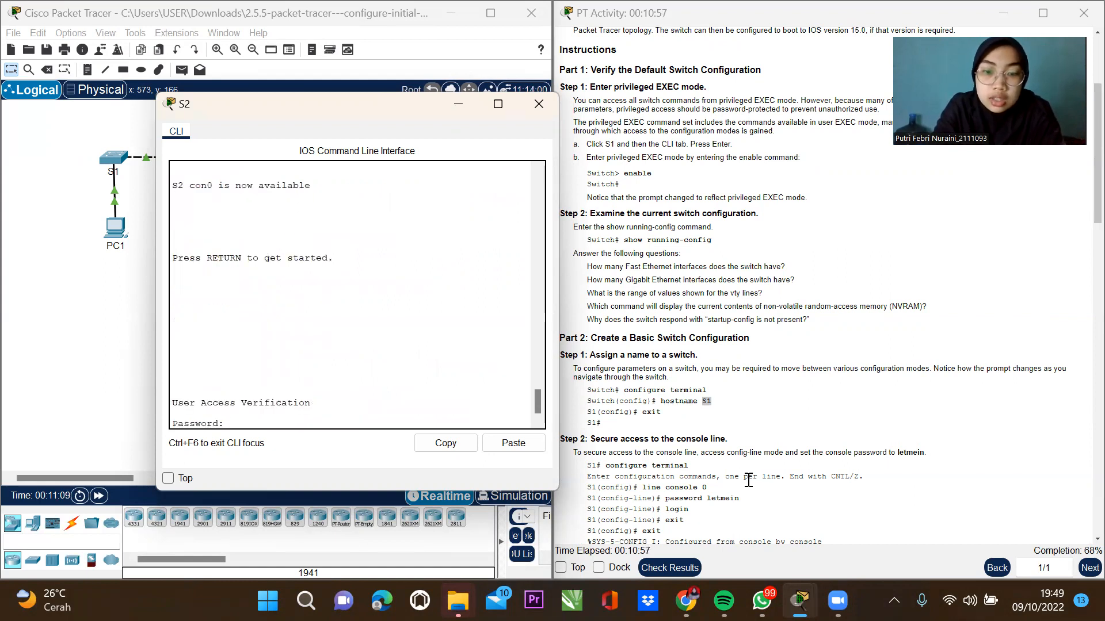
key(Return)
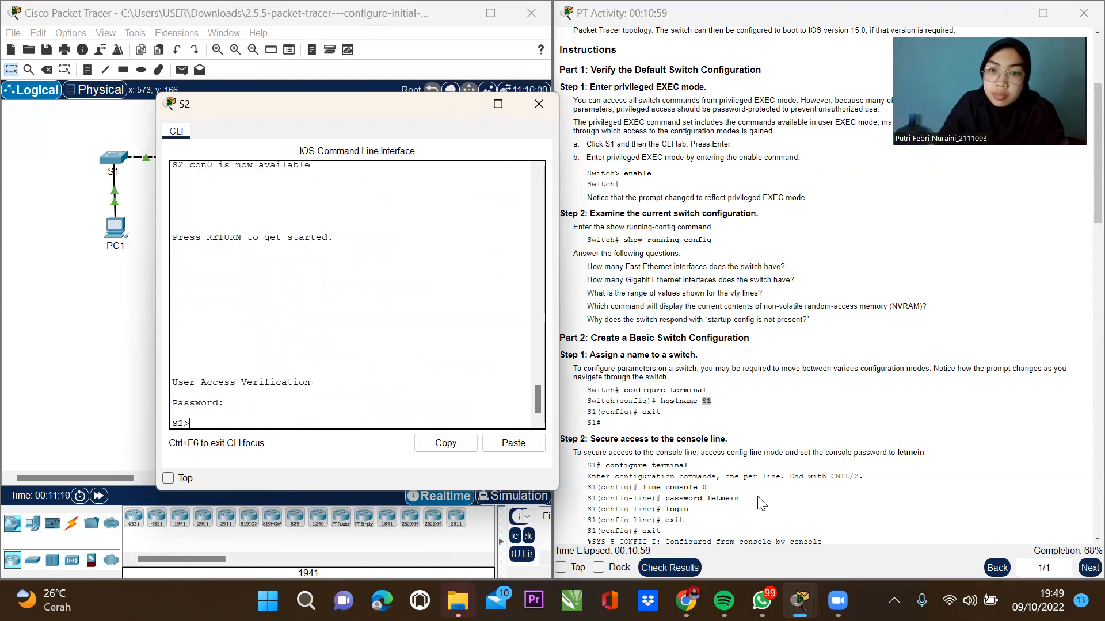
Scroll the PT Activity instructions to Part 5 and back to Step 4, then refocus S2's CLI.
click(1080, 546)
scroll(1080, 546, down, 3)
scroll(1078, 544, down, 20)
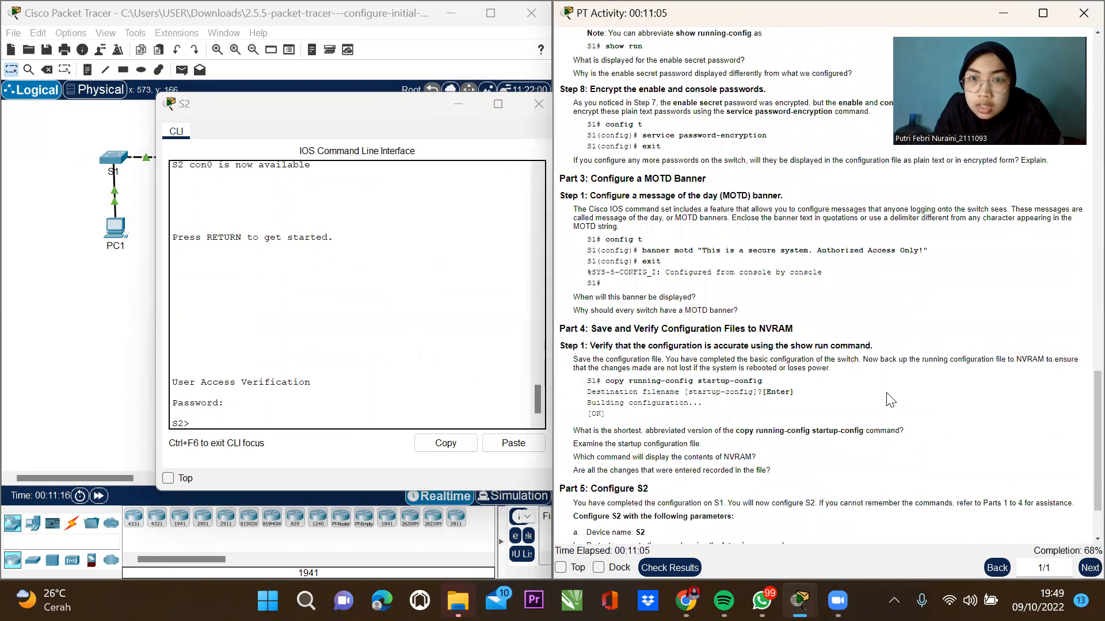
scroll(868, 298, up, 5)
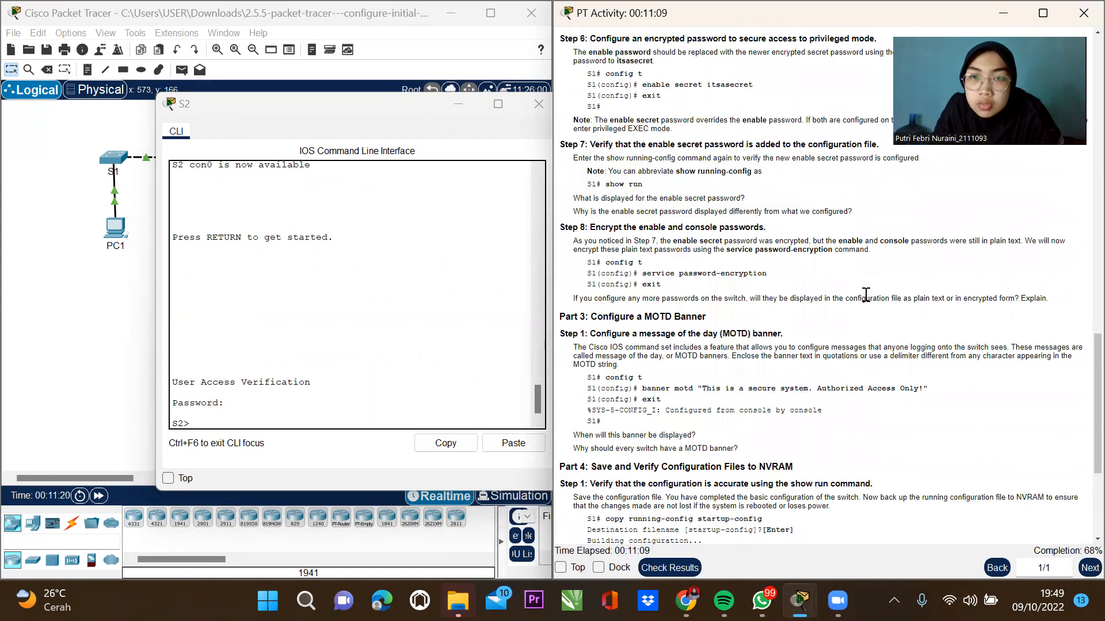
scroll(866, 294, up, 6)
scroll(866, 296, up, 3)
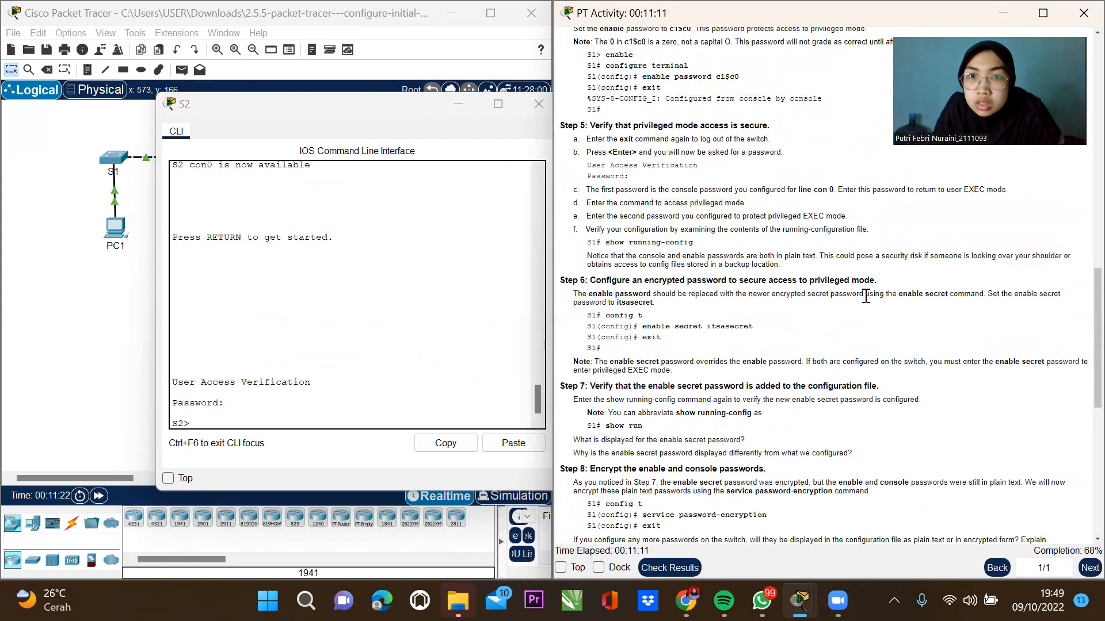
scroll(866, 296, up, 3)
scroll(866, 297, up, 1)
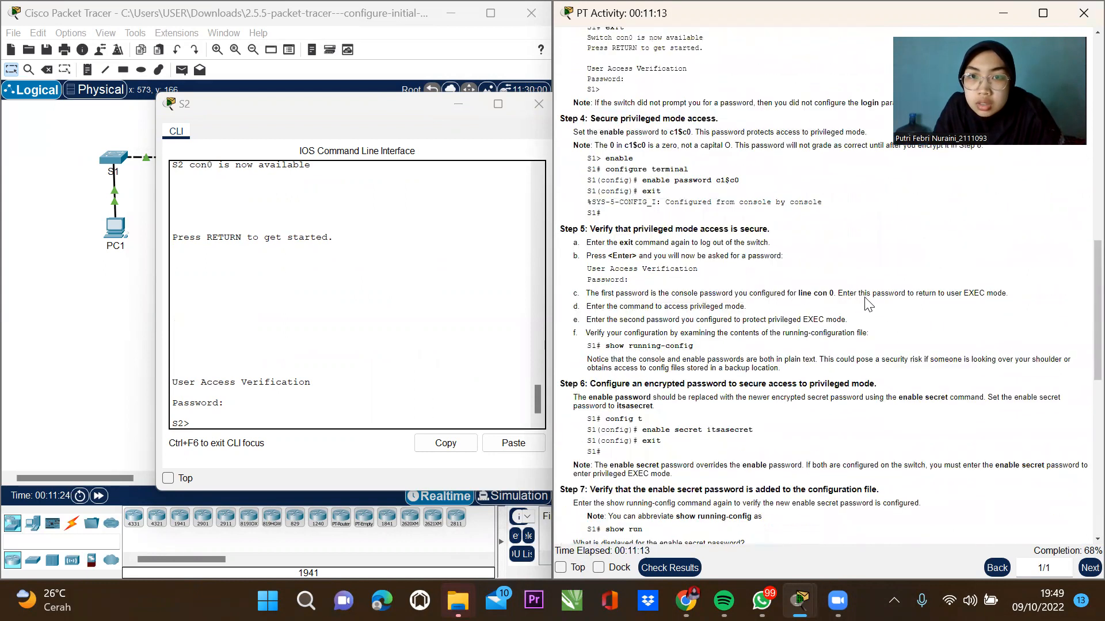
click(233, 415)
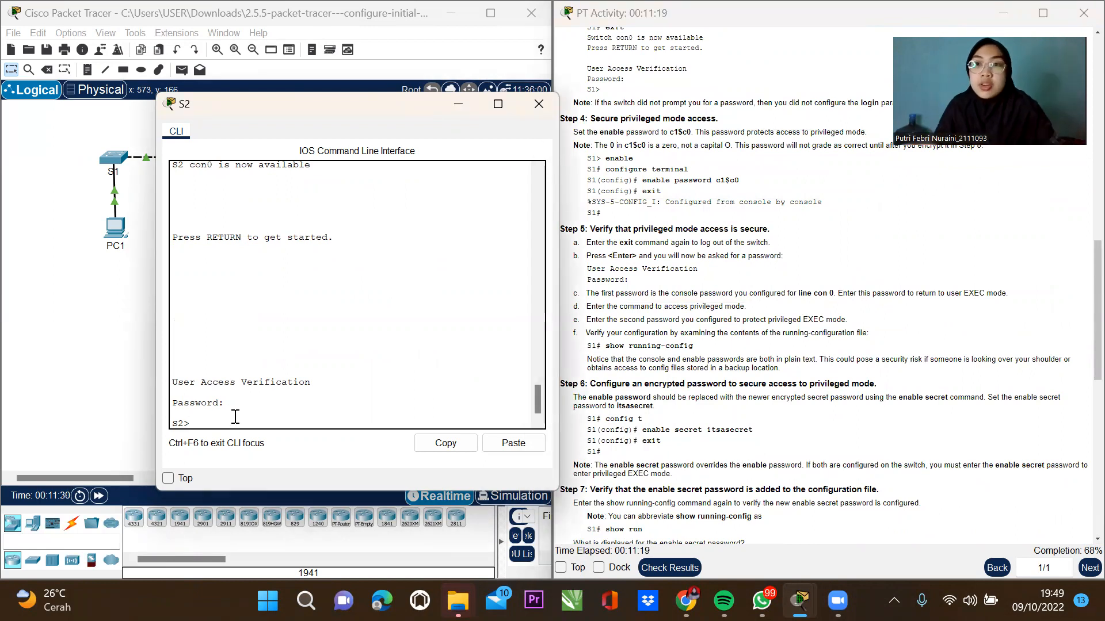
Set an enable password on S2 in global configuration mode, then exit to S2#.
text(ena)
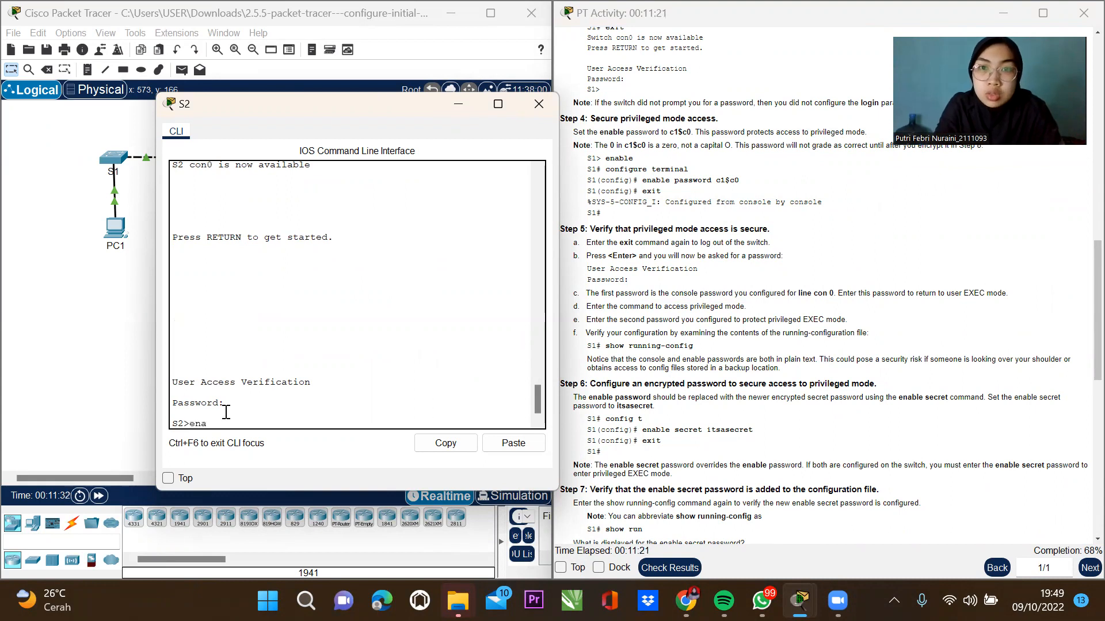
key(Return)
text(config t)
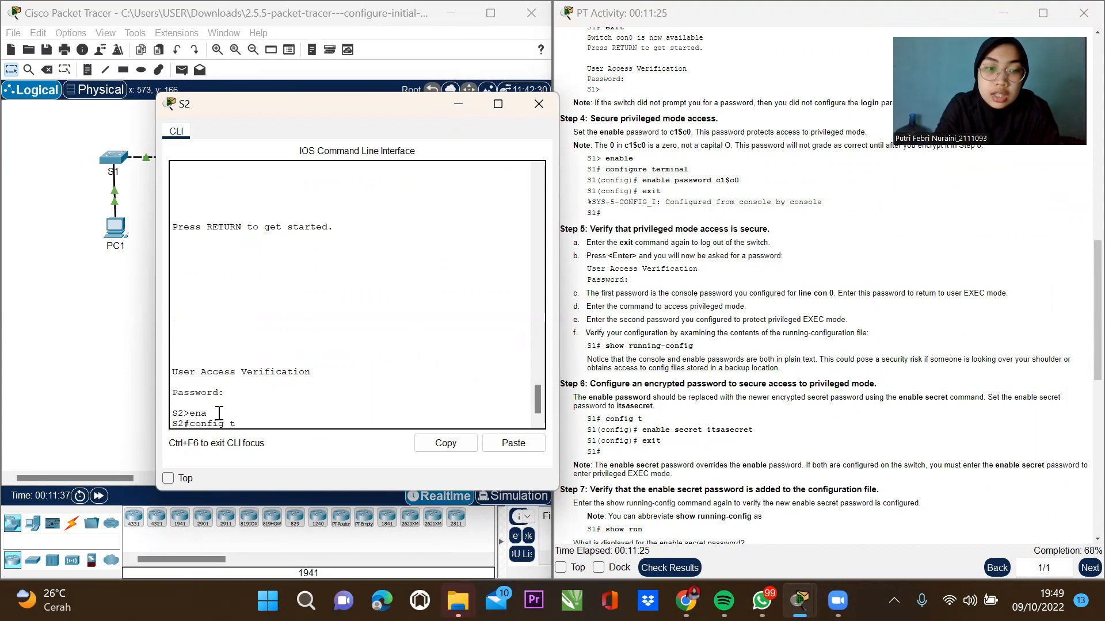
key(Tab)
key(Return)
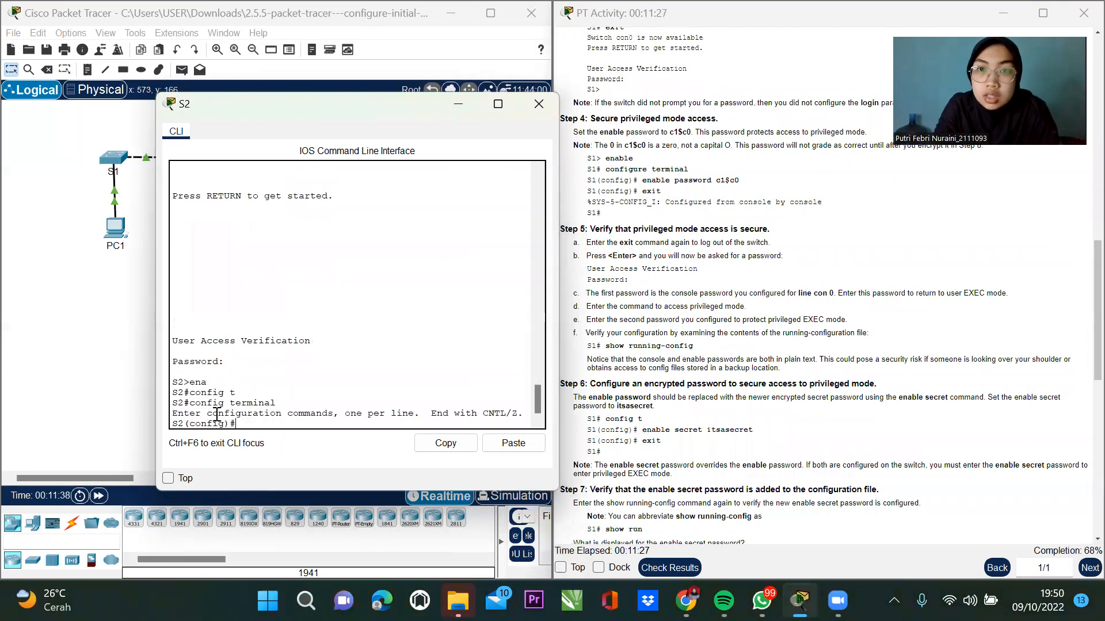
text(enab)
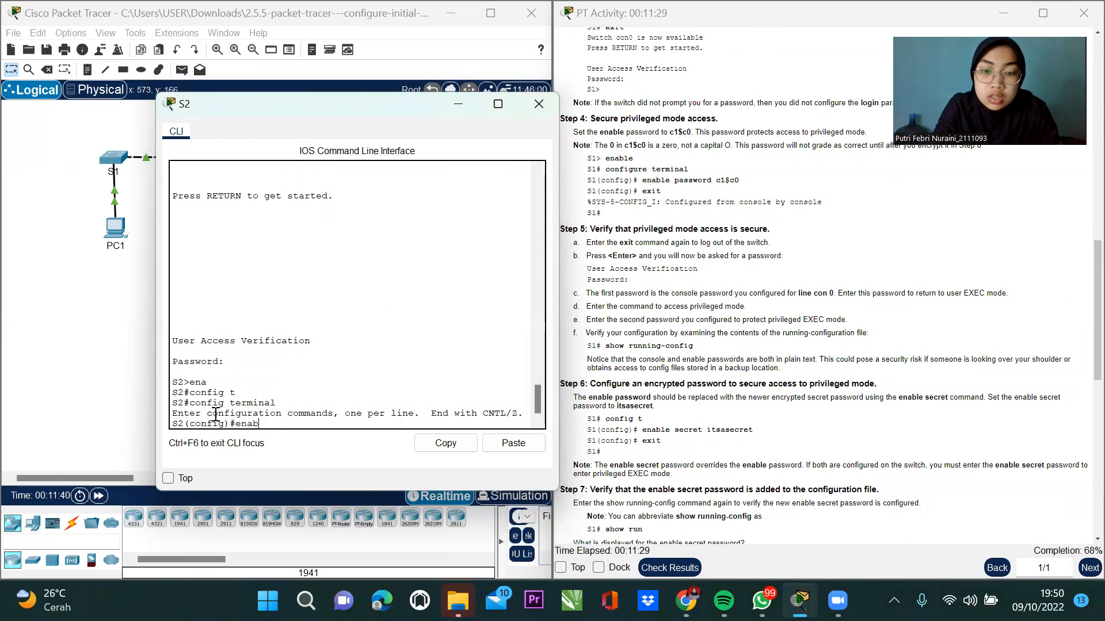
text(le pass)
key(Tab)
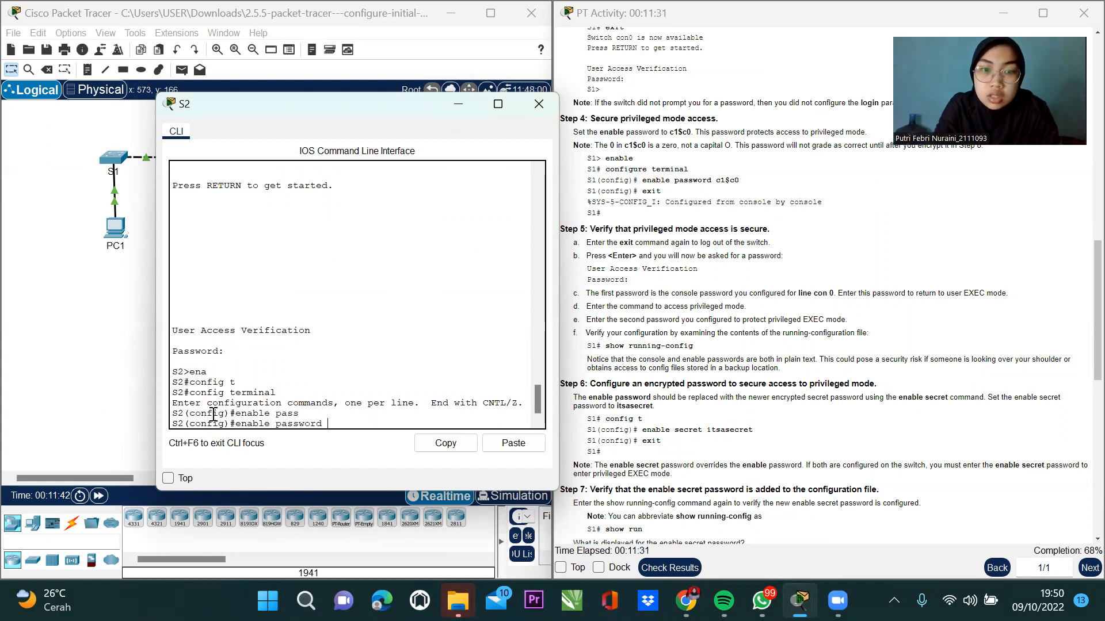
text(c)
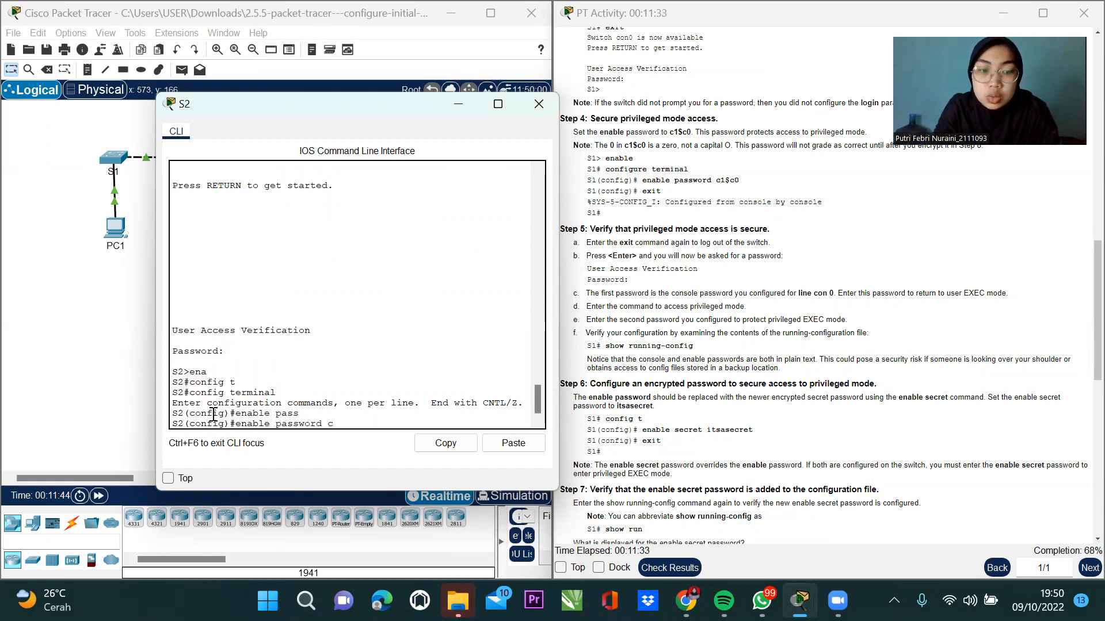
text(1$c0)
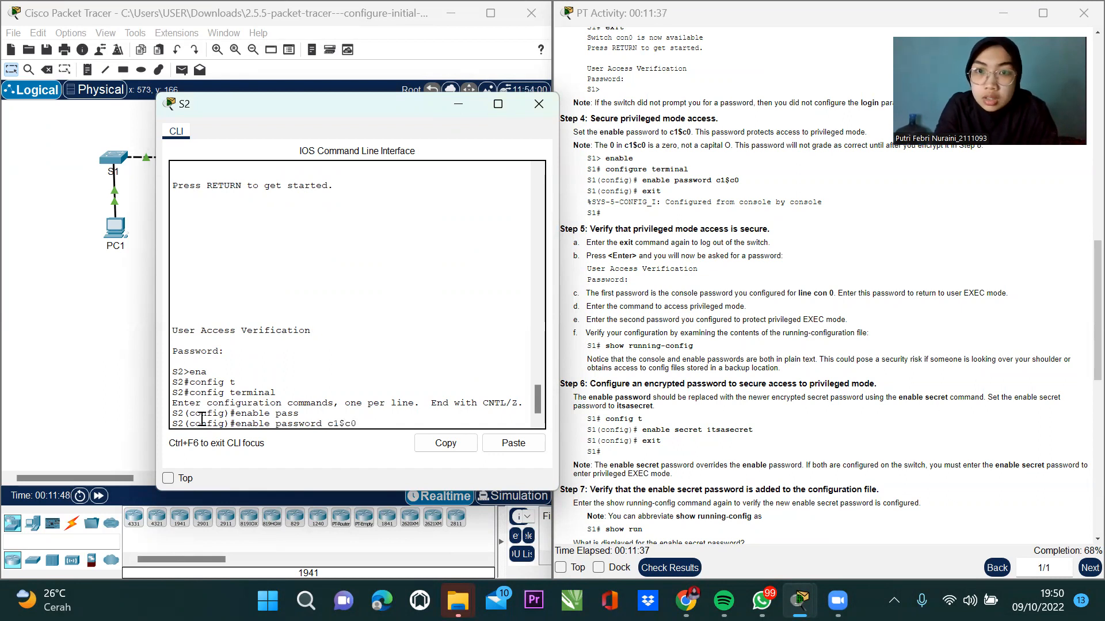
key(Return)
text(exit)
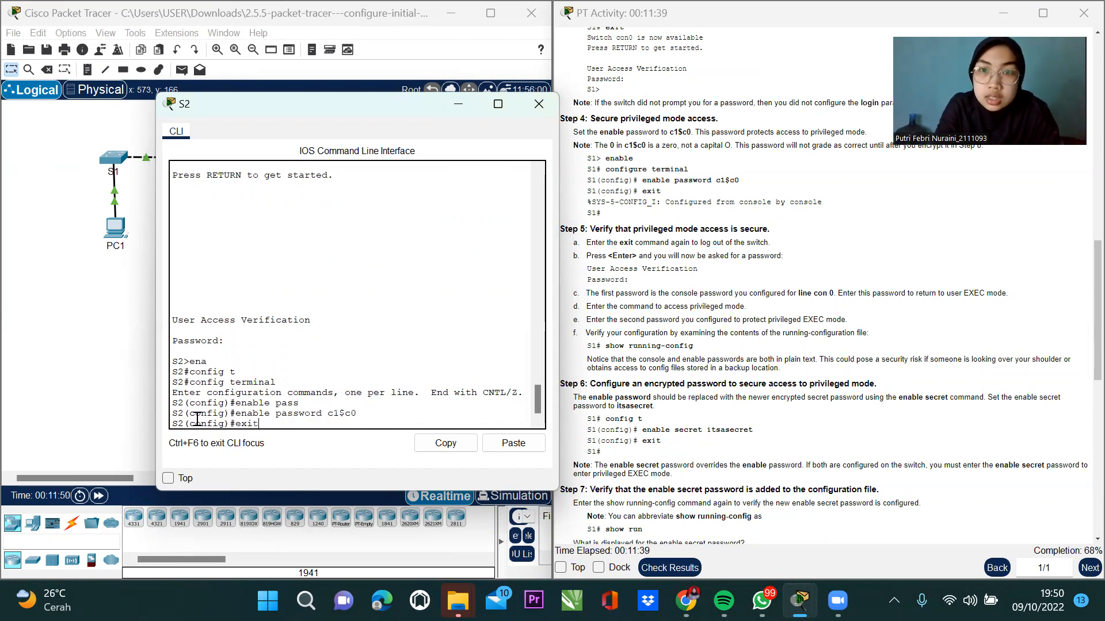
key(Return)
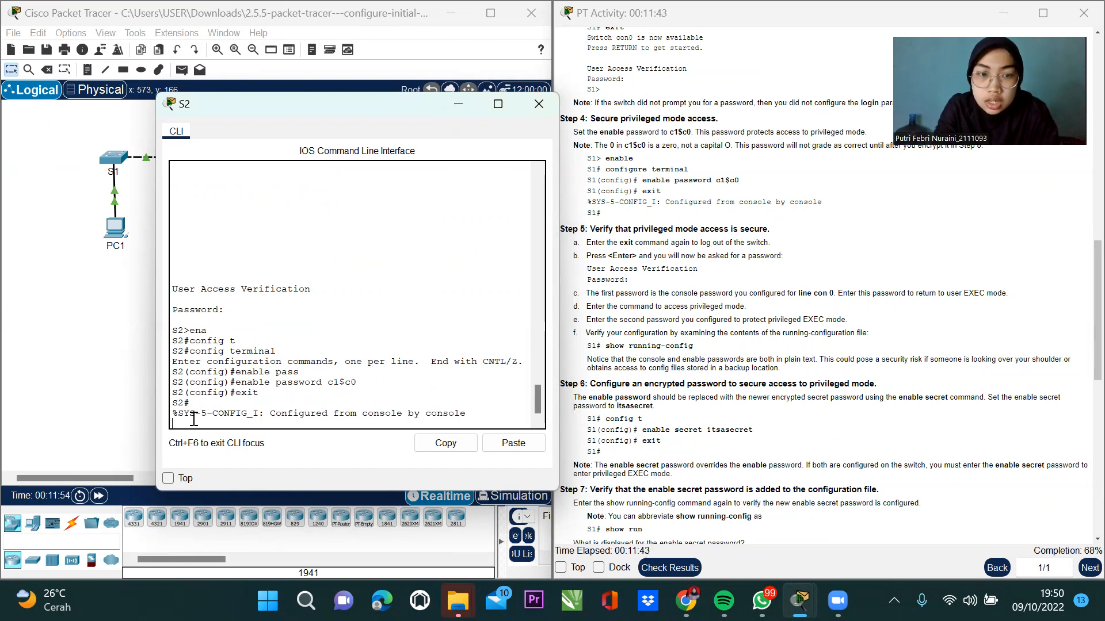
Log out of S2, log back in with the console password, and enable with the new password.
key(Return)
text(exit)
key(Return)
key(Return)
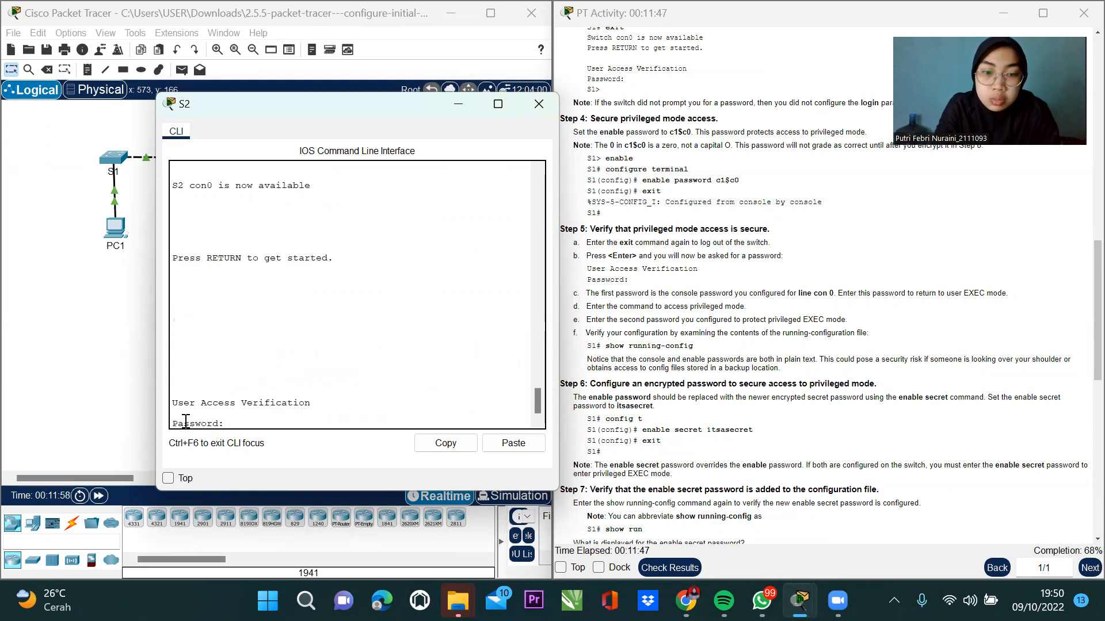
text(cisco)
key(Return)
text(en)
key(Return)
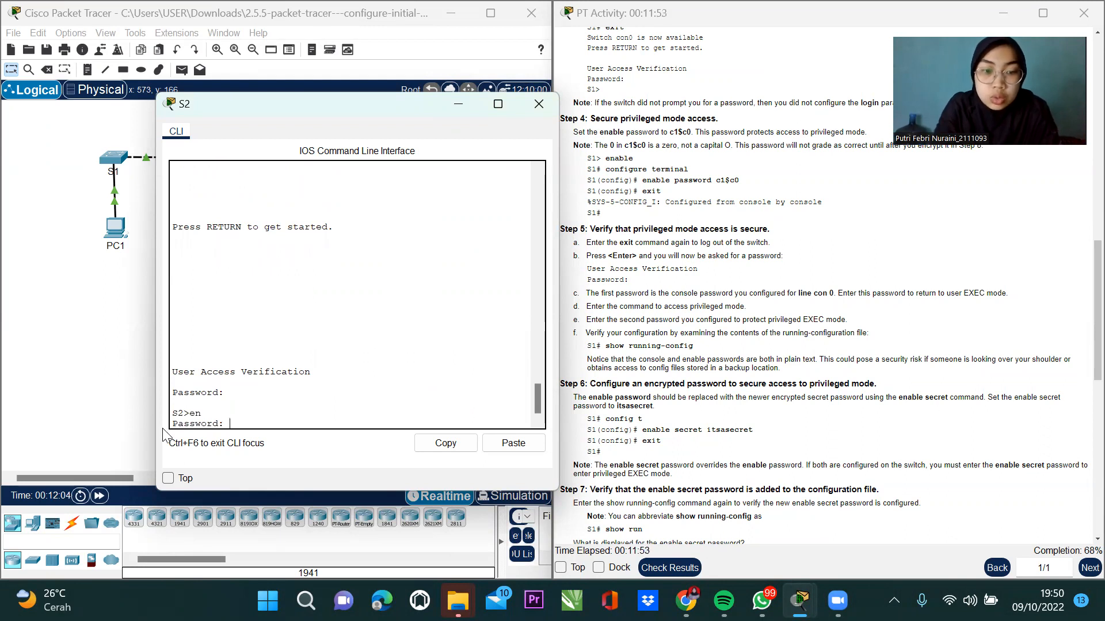
key(Return)
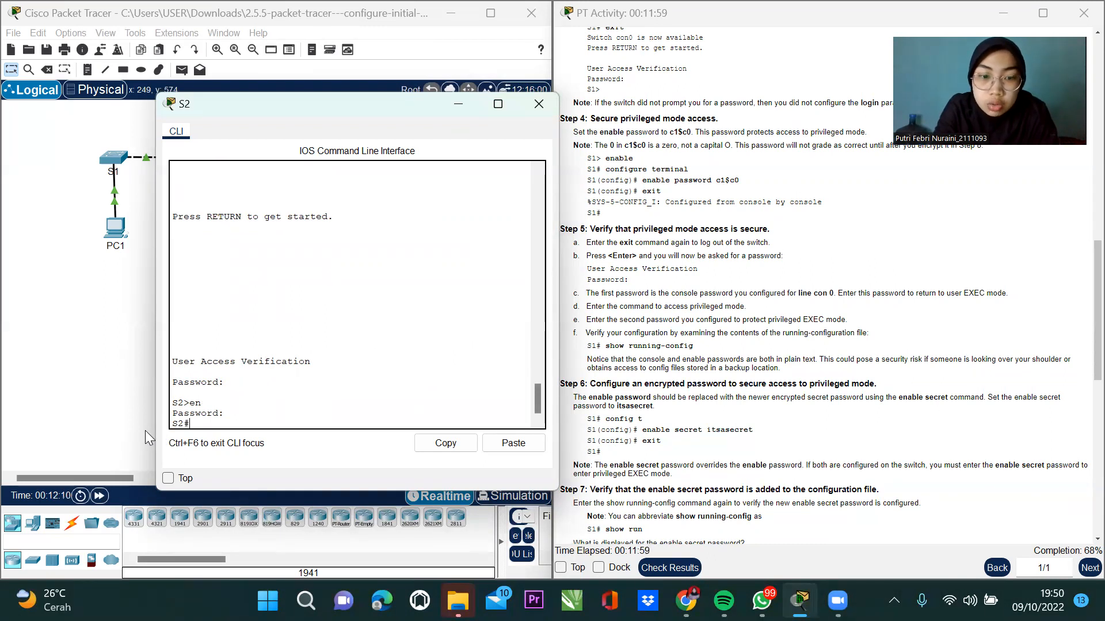
text(show)
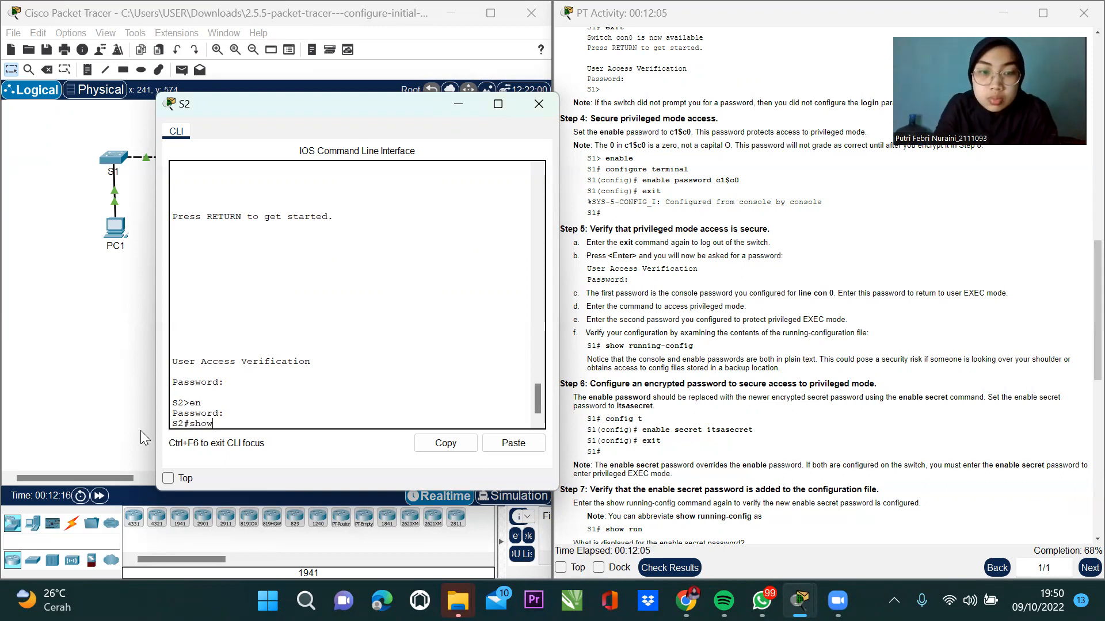
Run show running-config on S2 and page through the full listing to end.
key(Tab)
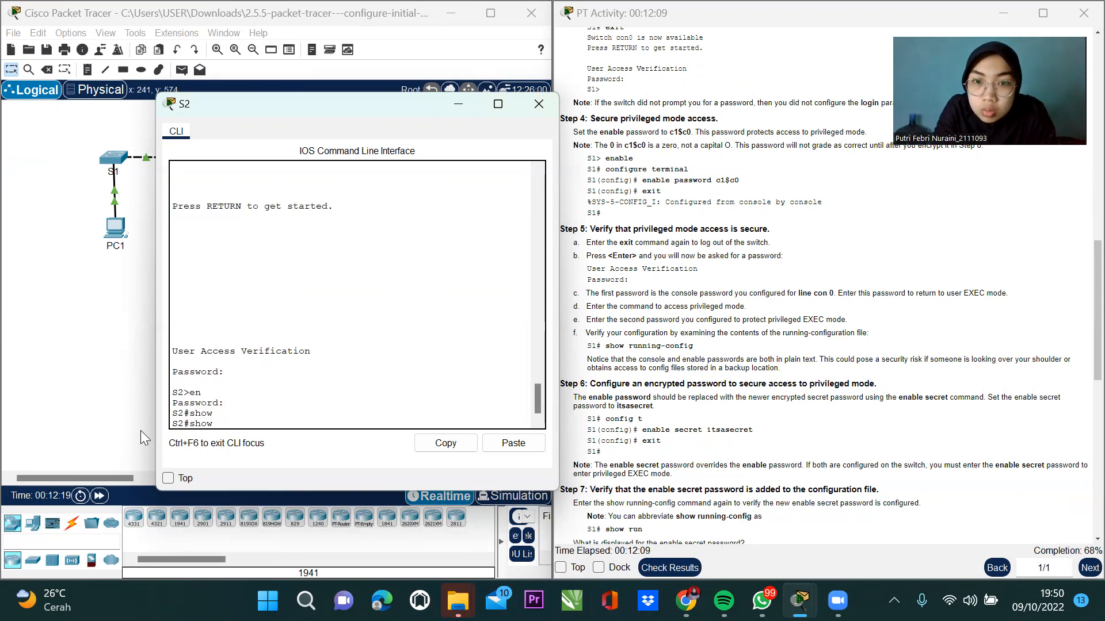
text(run)
key(Tab)
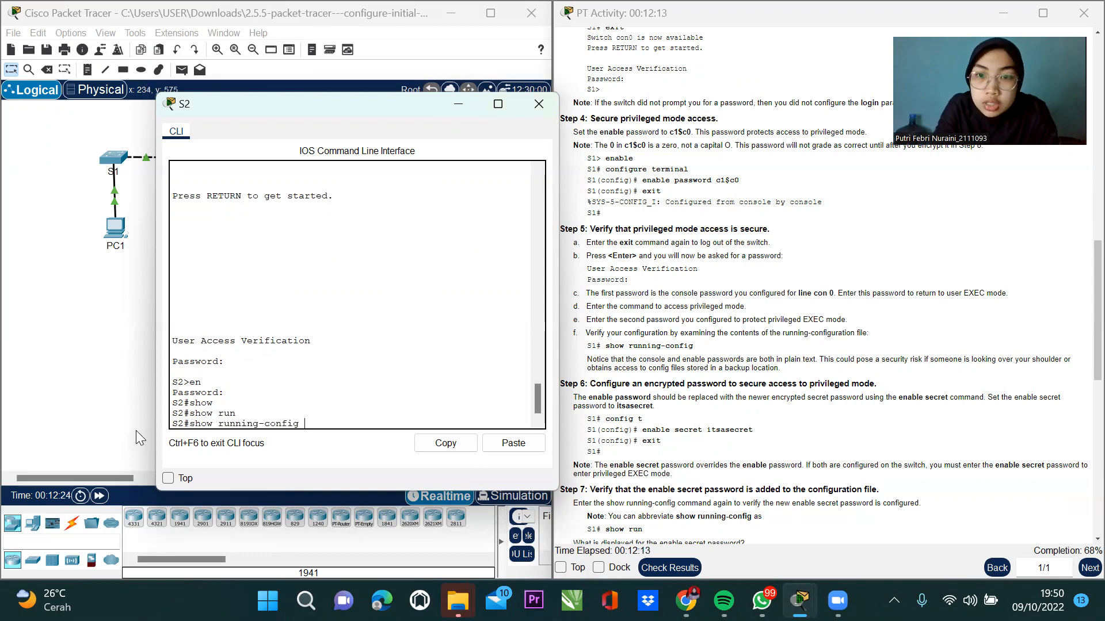
key(Return)
key(space)
key(space)
key(space)
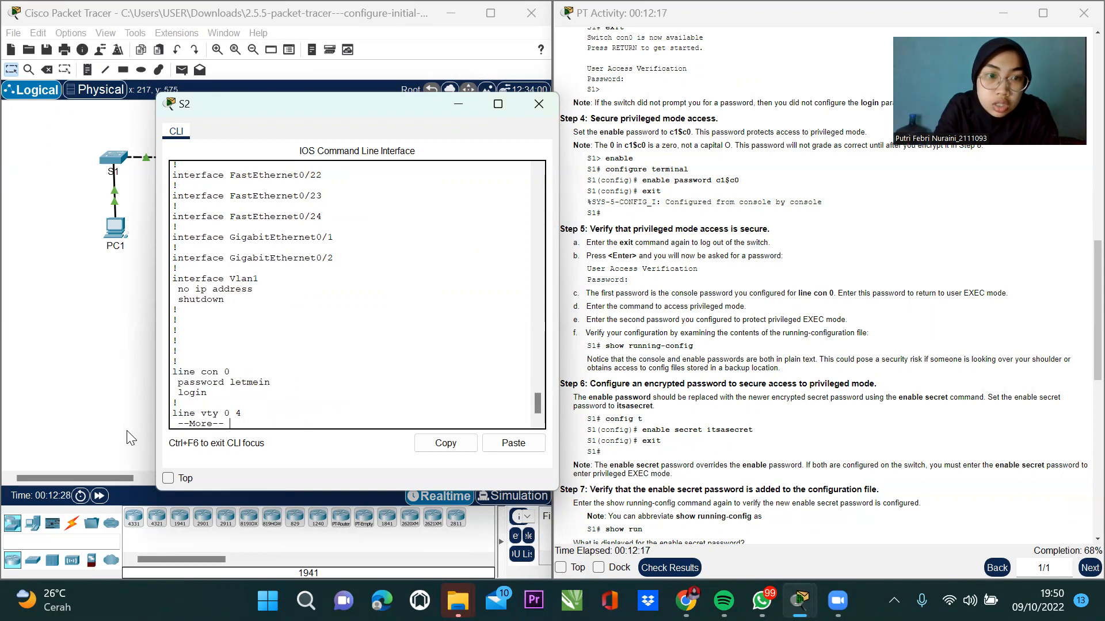
key(space)
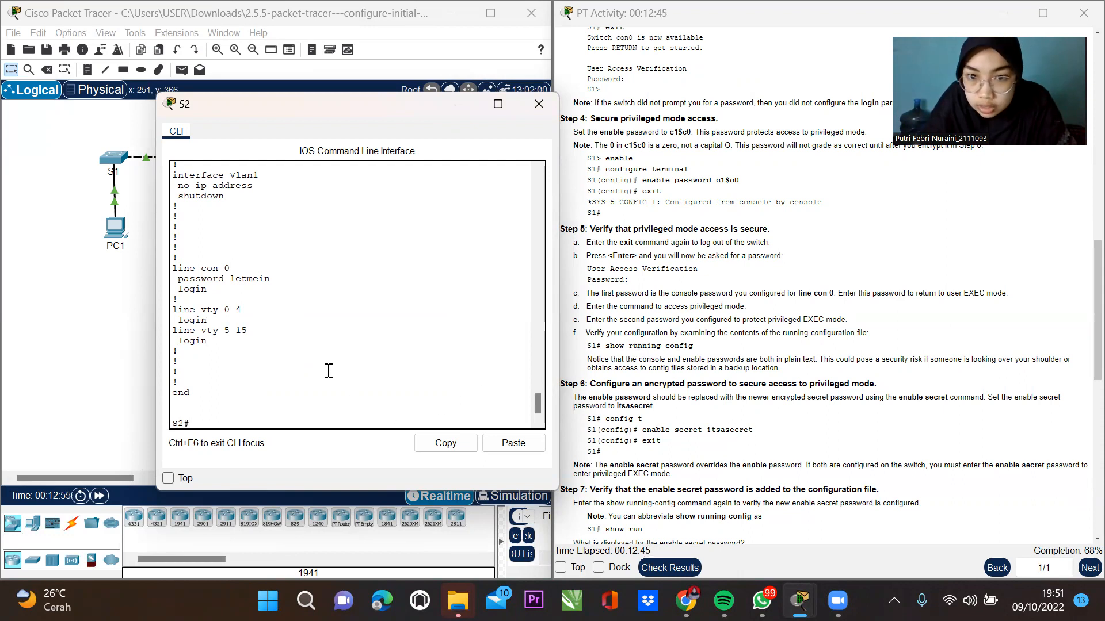
In global configuration mode on S2, set the enable secret to the activity's given password.
text(config)
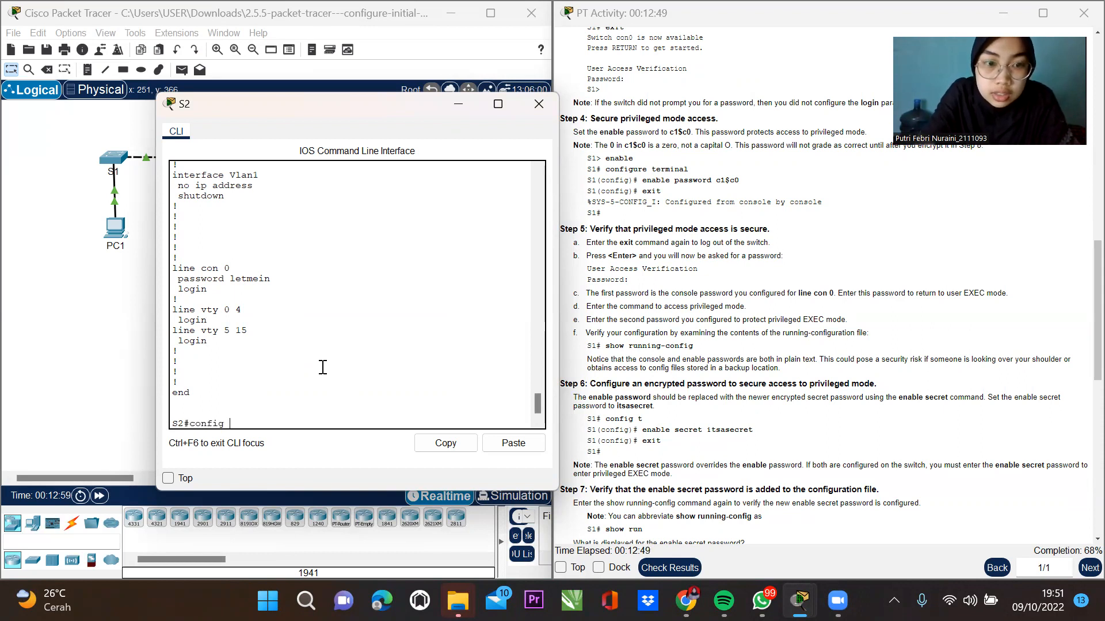
text( t)
key(Tab)
key(Return)
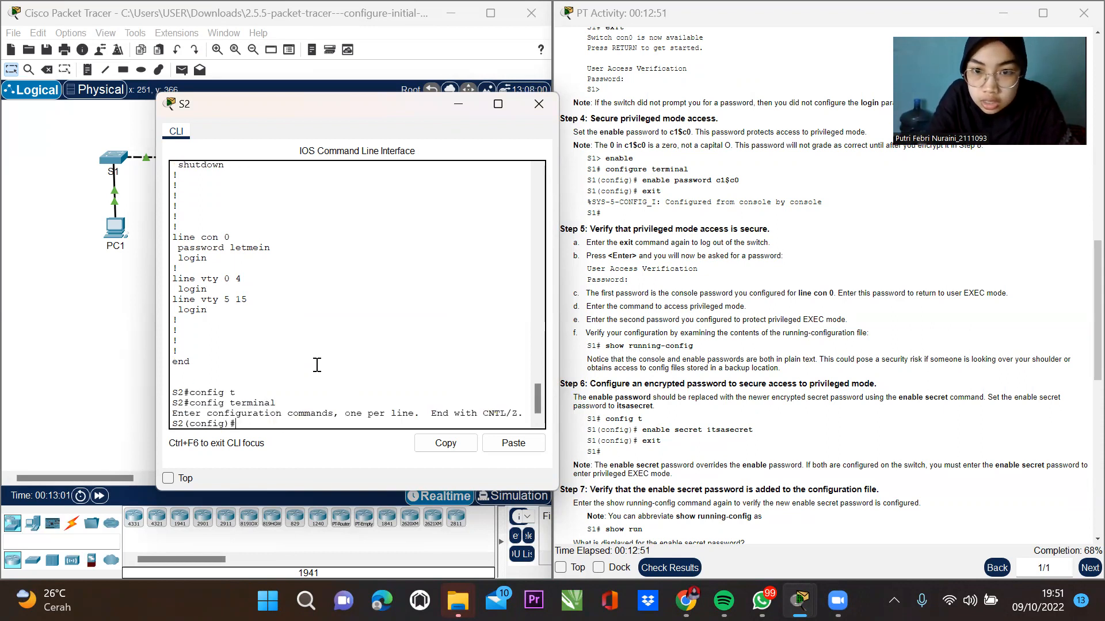
text(ena)
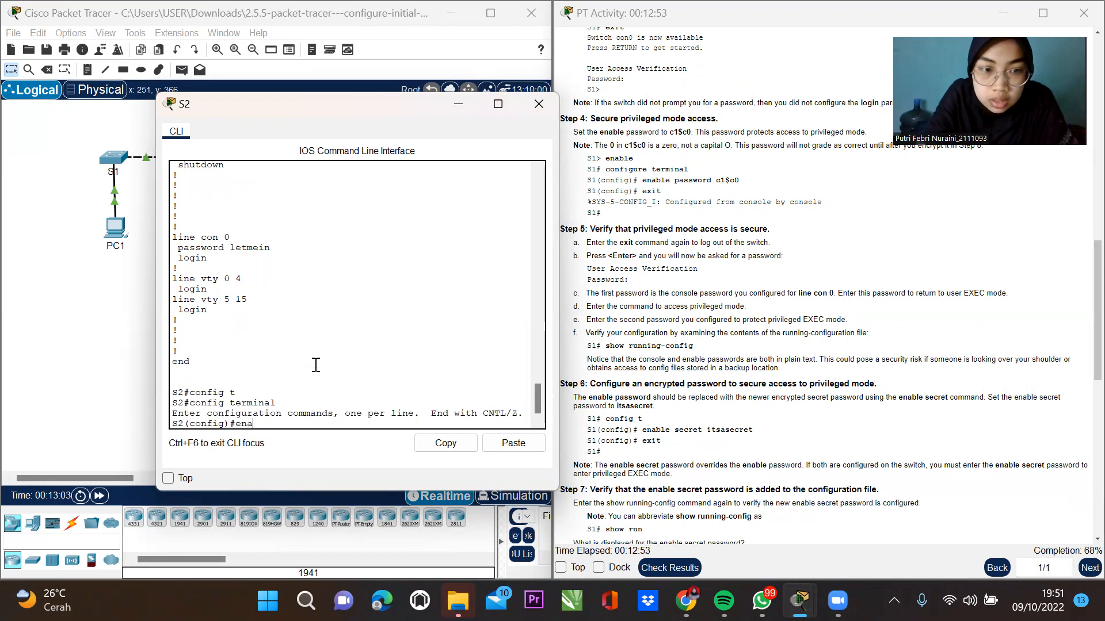
key(Tab)
text(s)
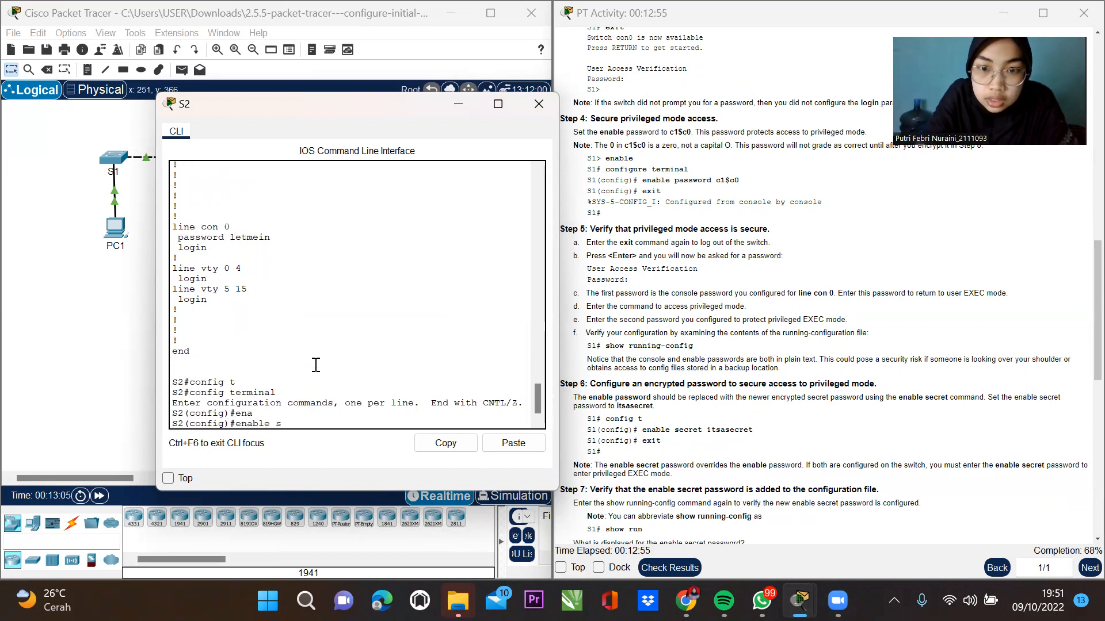
text(ec)
key(Tab)
text(itsasecret)
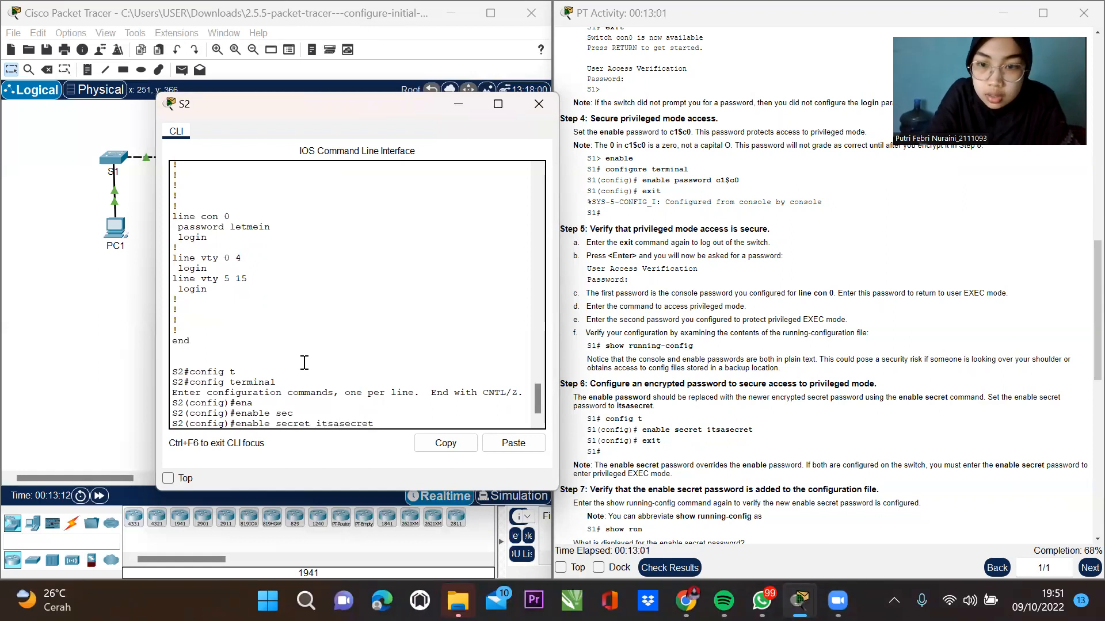
key(Return)
Exit back to S2# and scroll ahead in the activity instructions.
text(w)
key(BackSpace)
text(e)
text(c)
key(BackSpace)
text(xit)
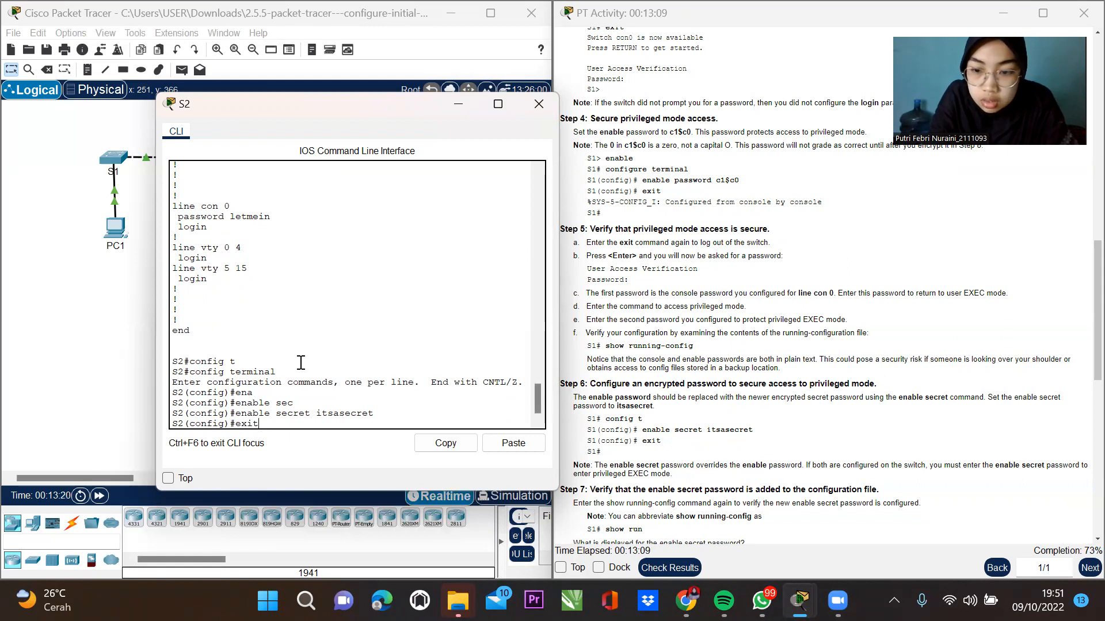
key(Return)
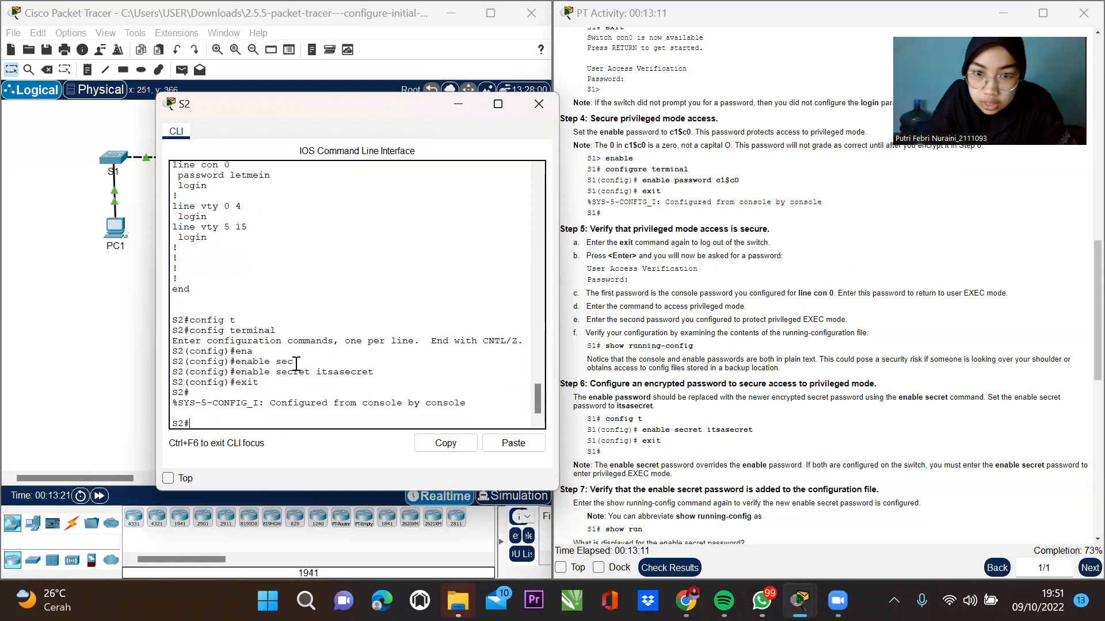
click(1077, 541)
scroll(1077, 541, down, 10)
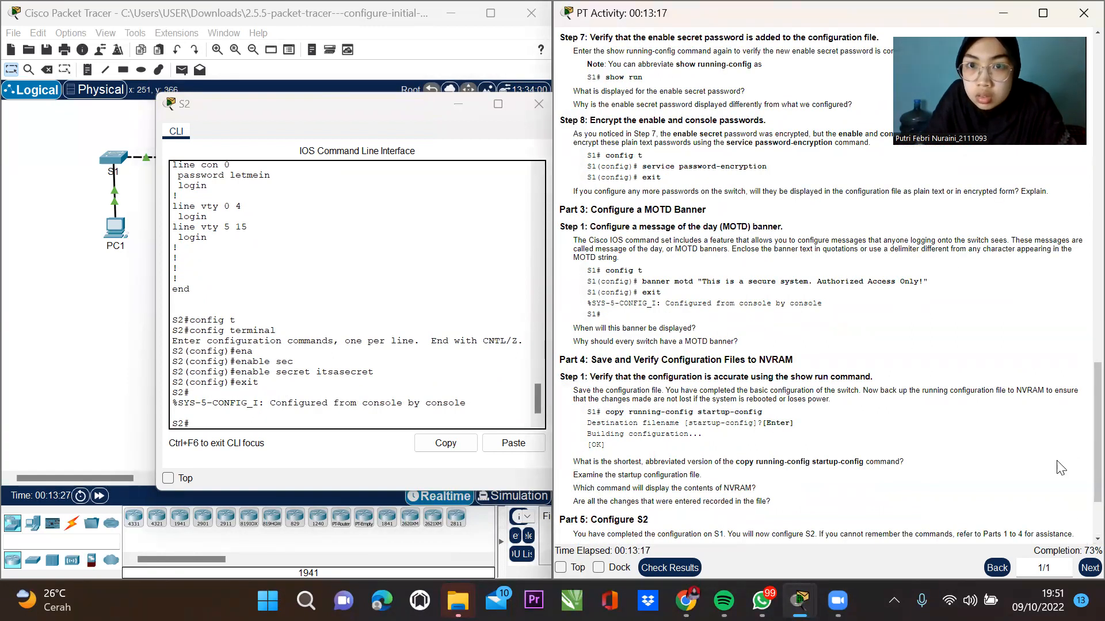
Scroll the instructions to Step 8 and return to the S2 command line.
scroll(778, 249, up, 1)
scroll(778, 252, up, 1)
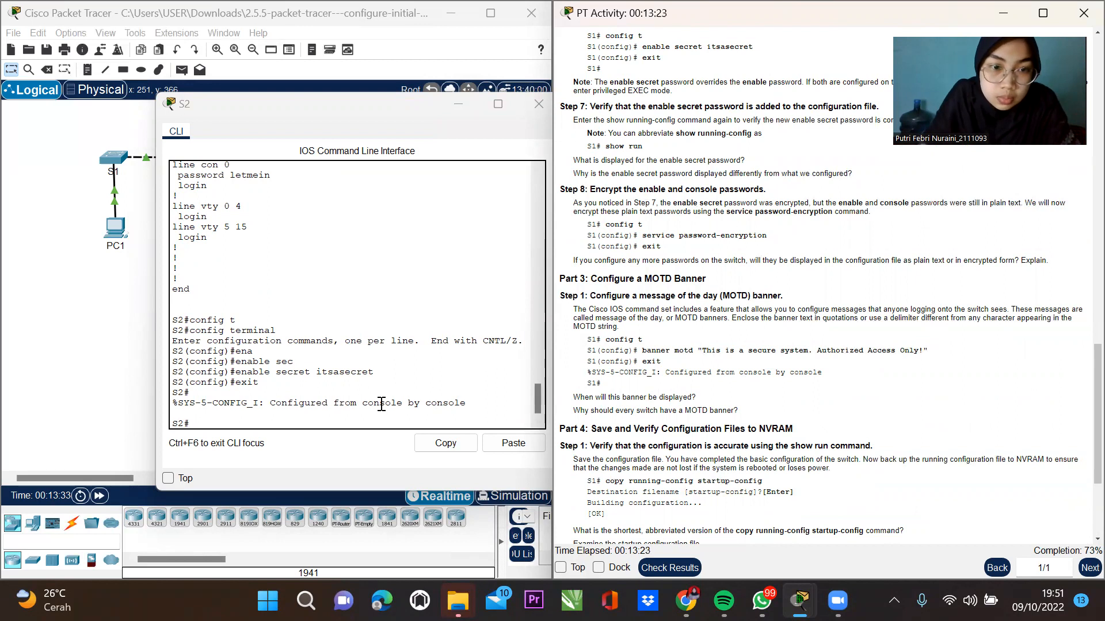
click(334, 423)
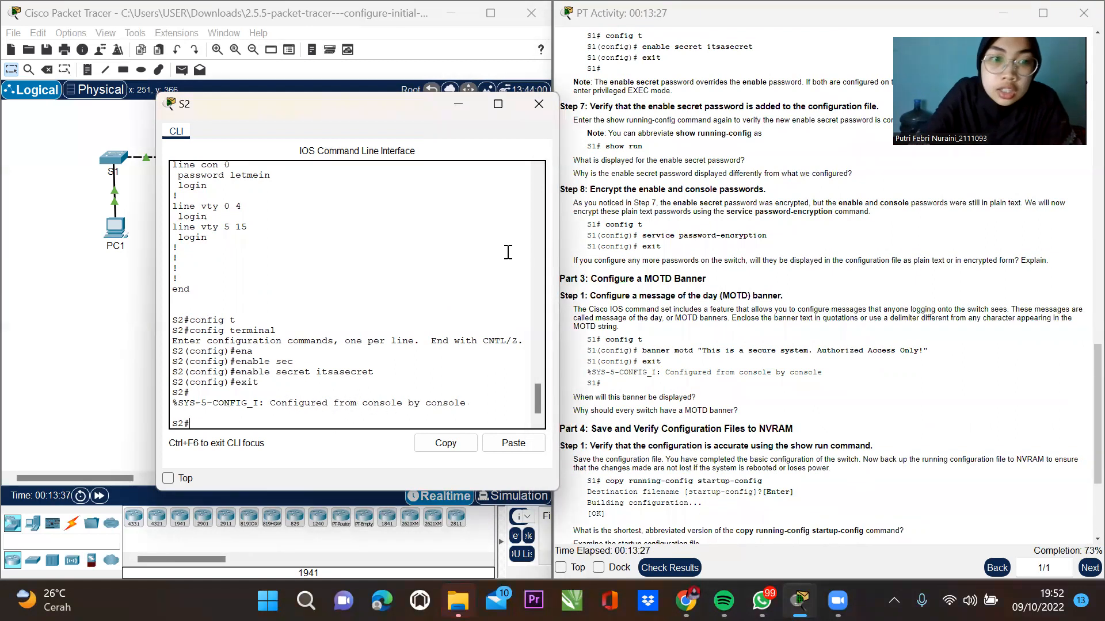
Enable service password-encryption on S2 and exit back to the S2# prompt.
text(config t)
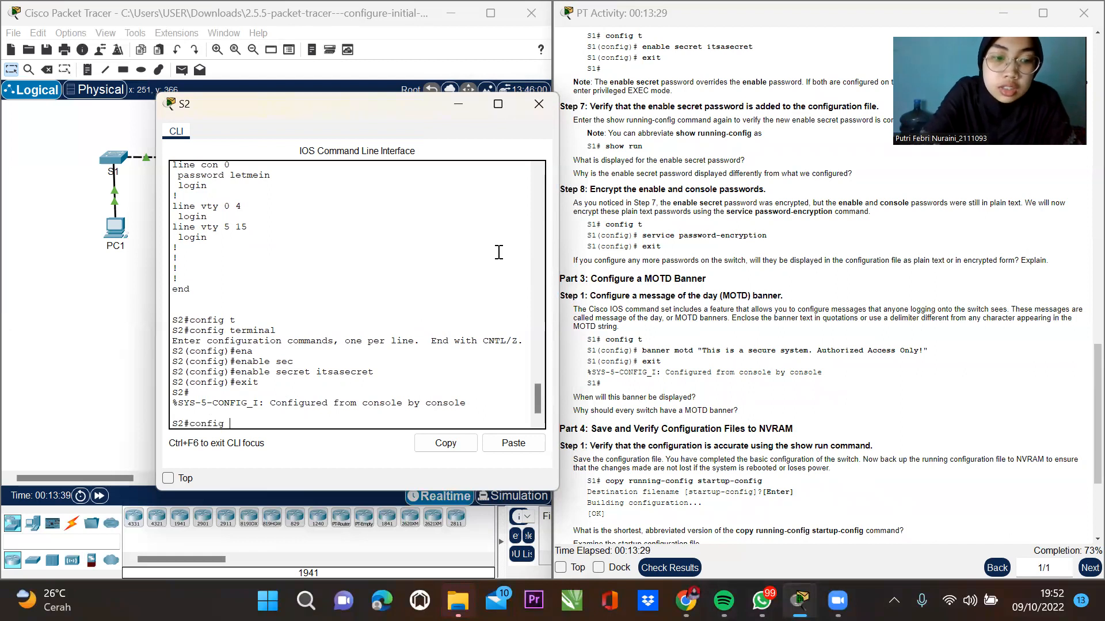
key(Tab)
key(Return)
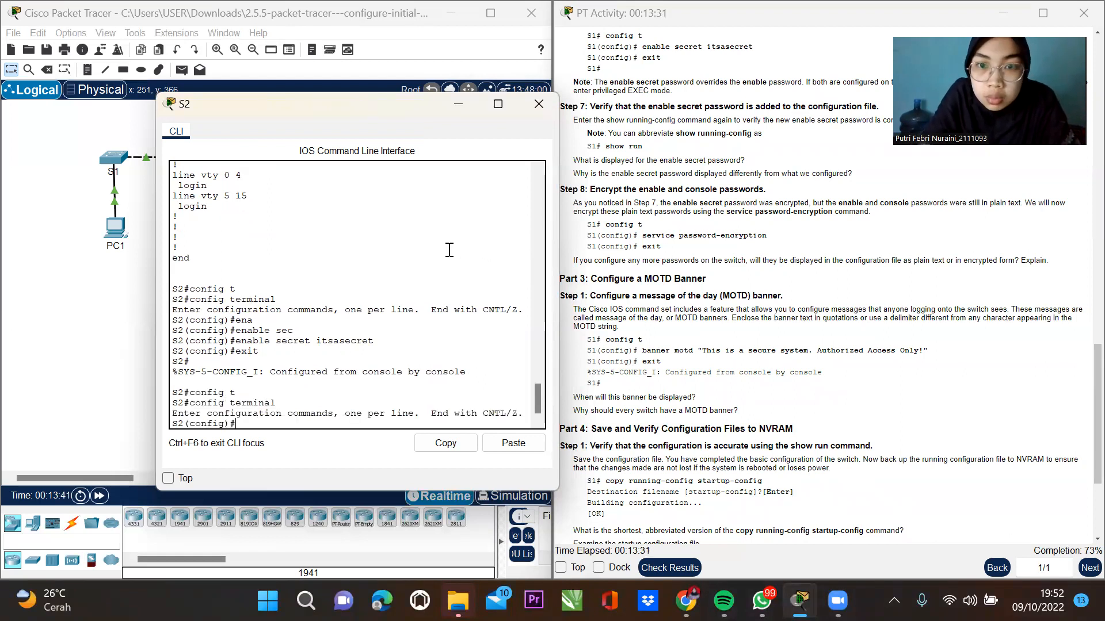
text(serv)
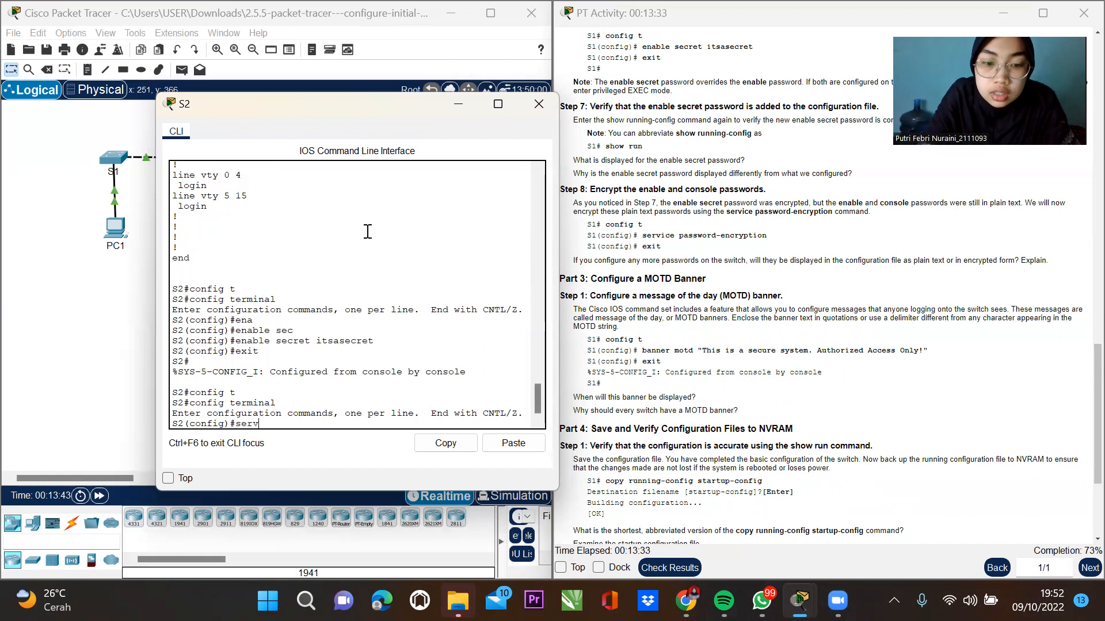
text(ice passwor)
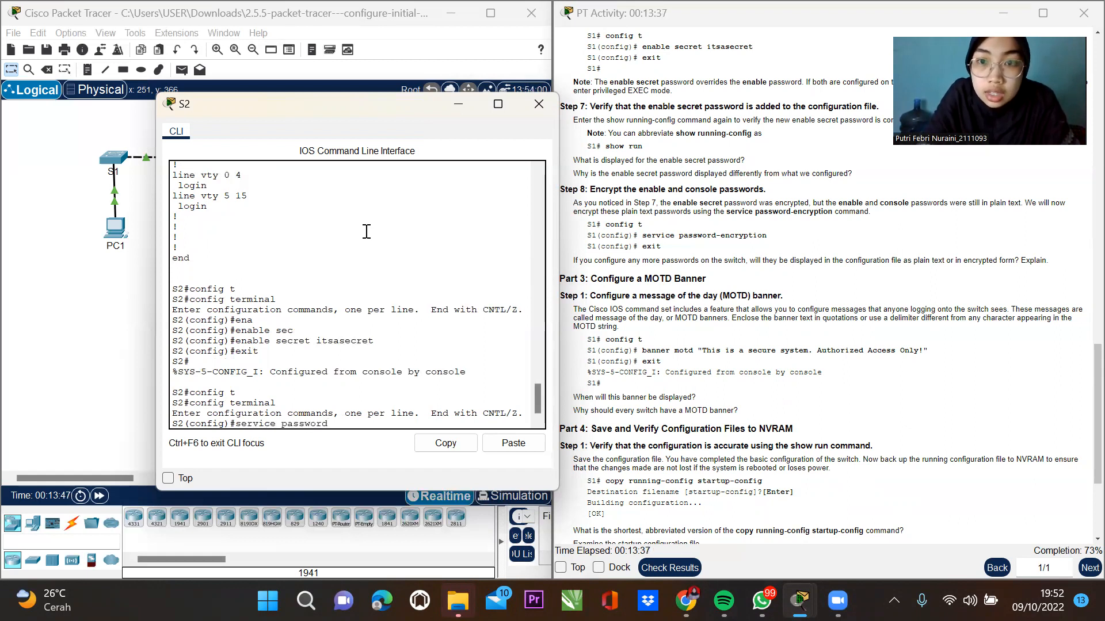
text(d)
key(Tab)
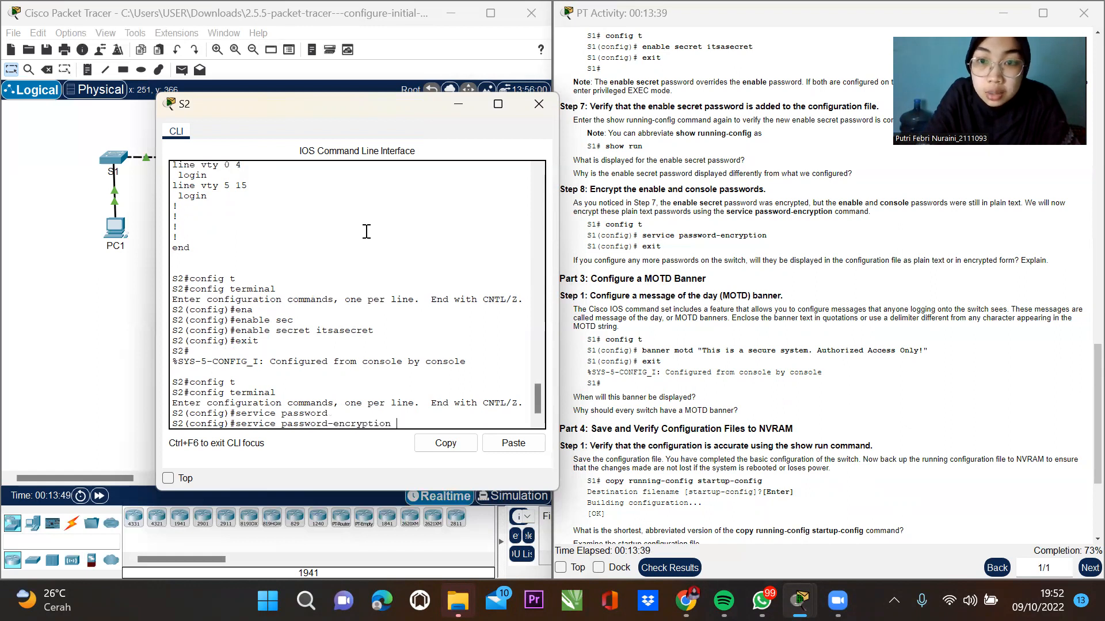
key(Return)
text(exit)
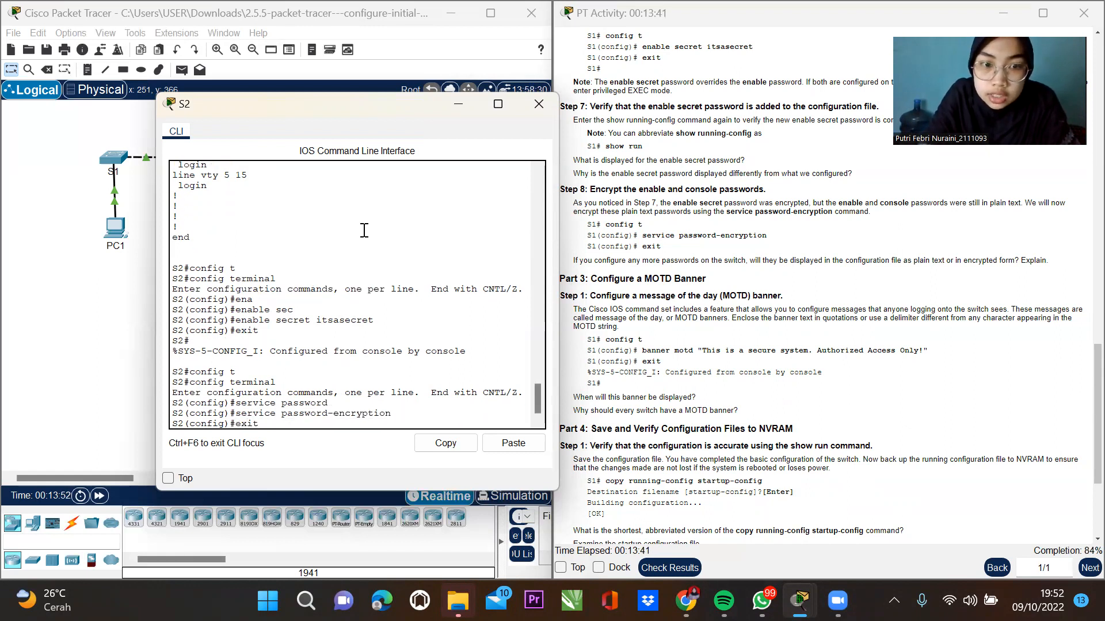
key(Return)
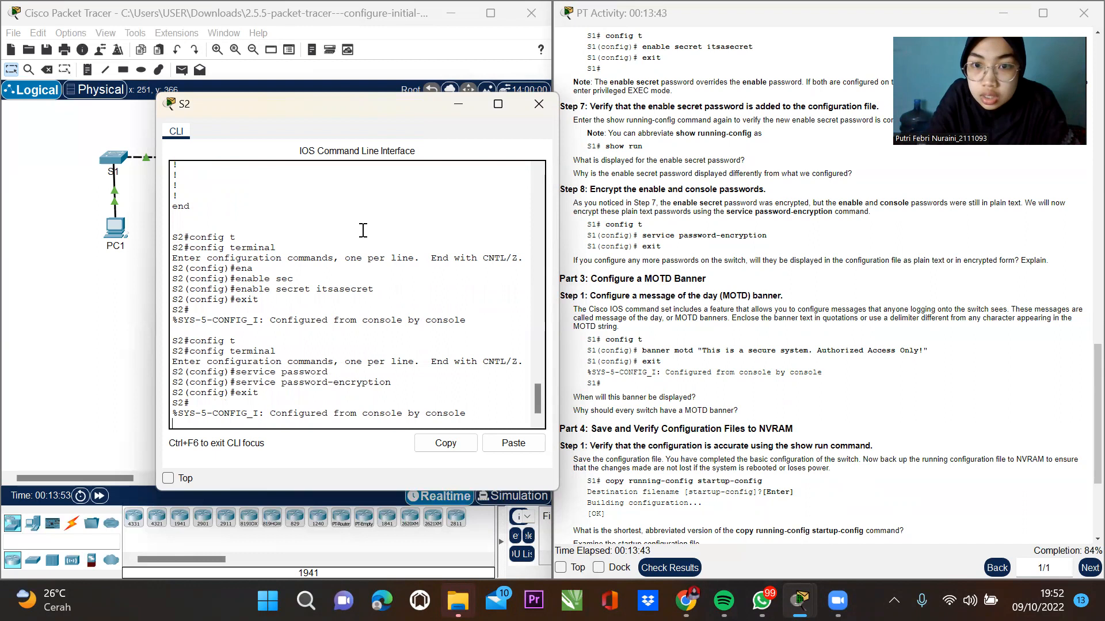
key(Return)
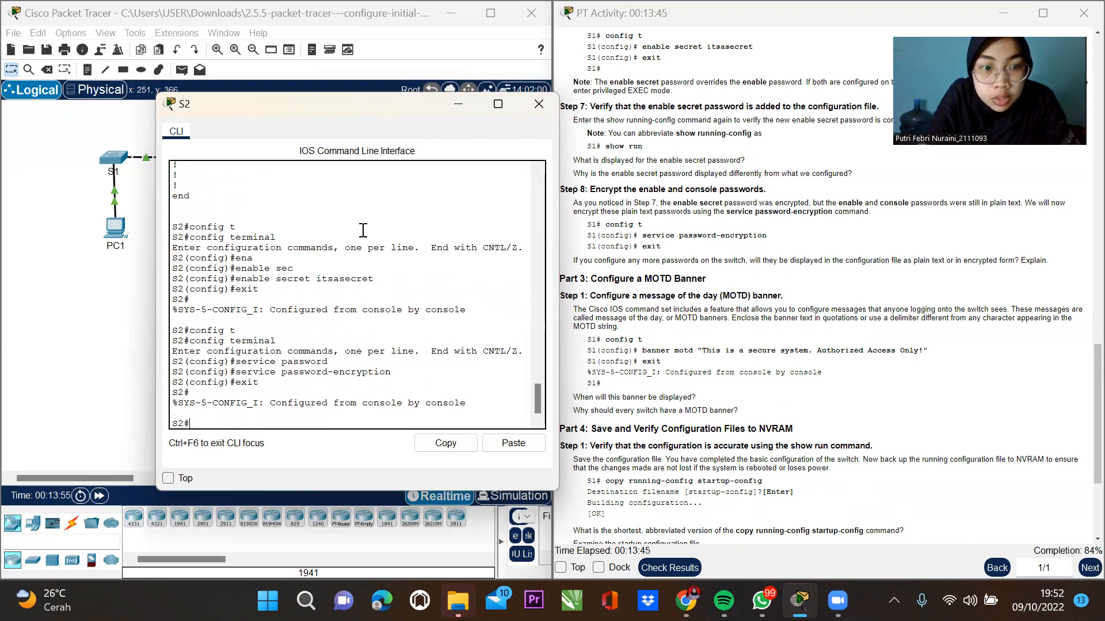
Enter global configuration mode on S2, where an incomplete banner command is rejected.
text(config)
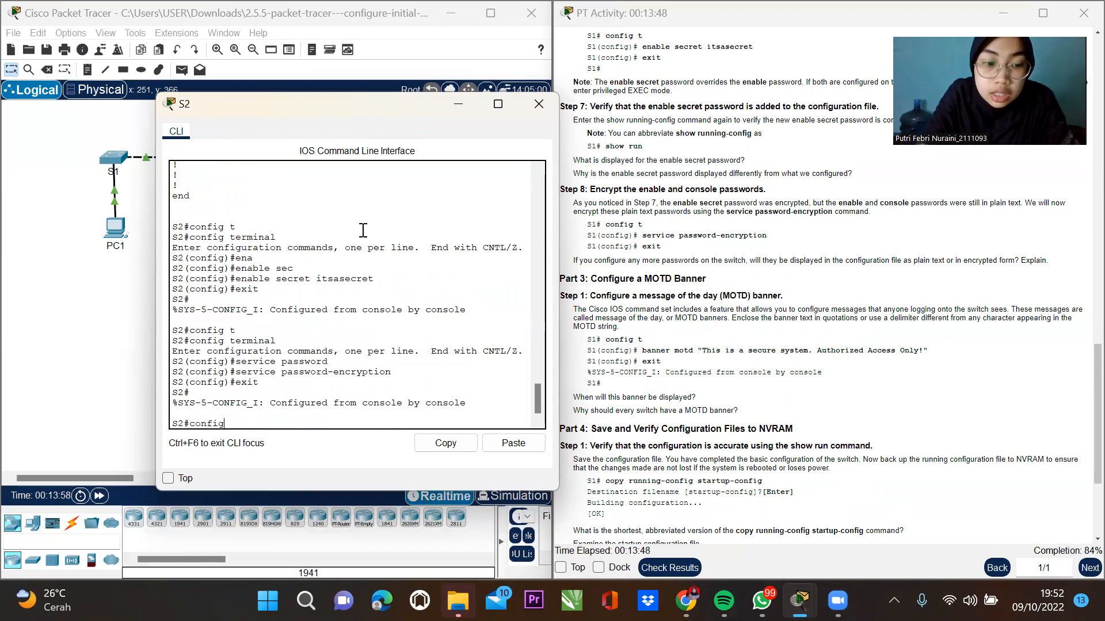
key(Tab)
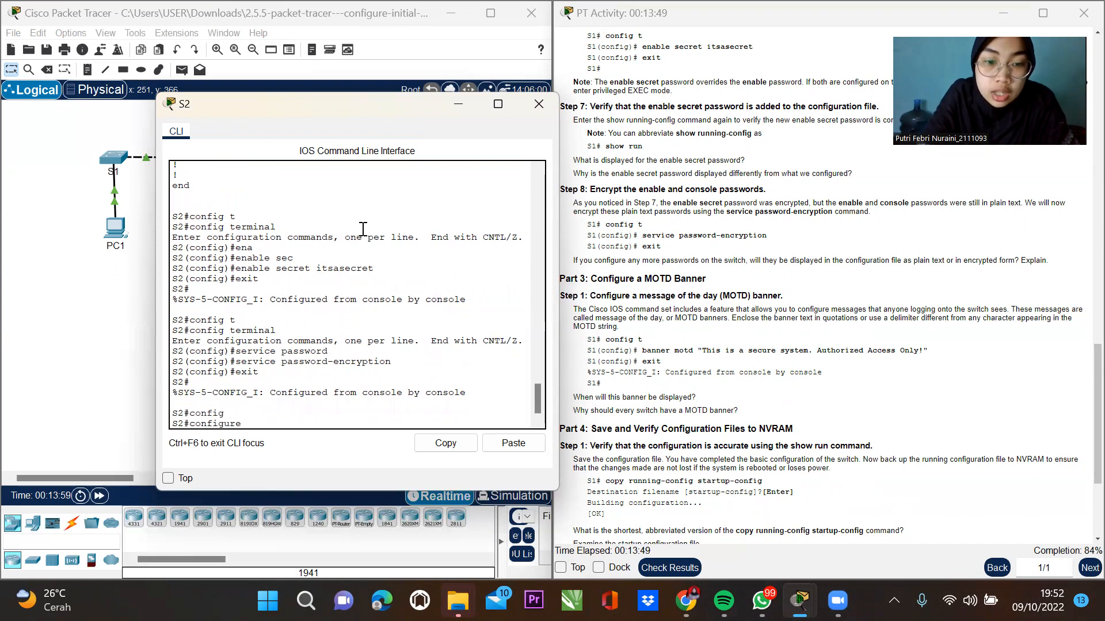
text(t)
key(Tab)
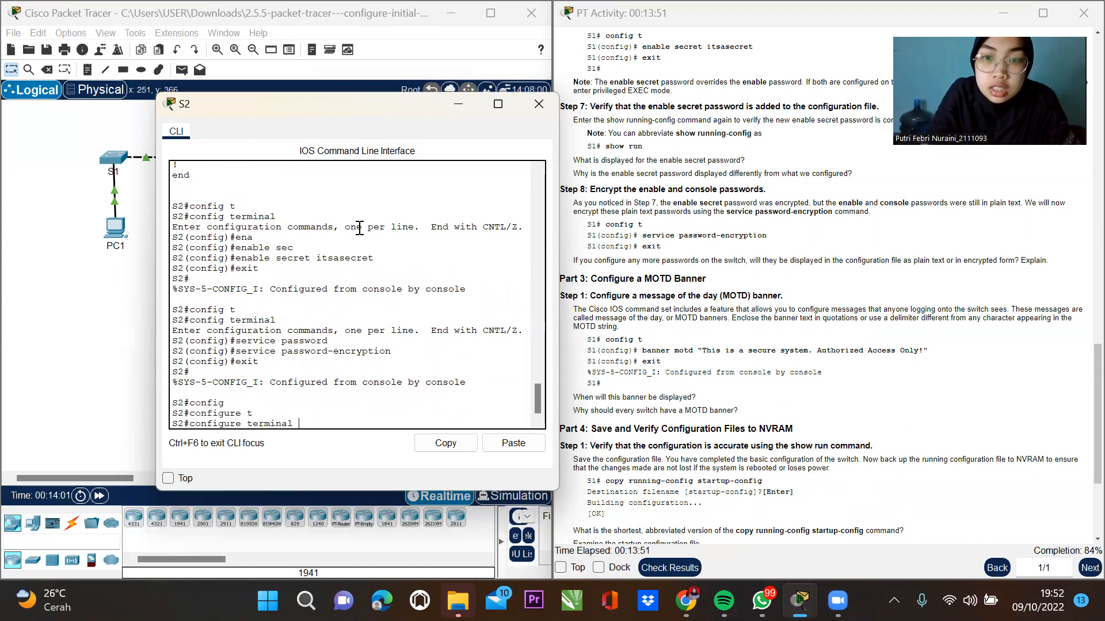
key(Return)
text(banner mot)
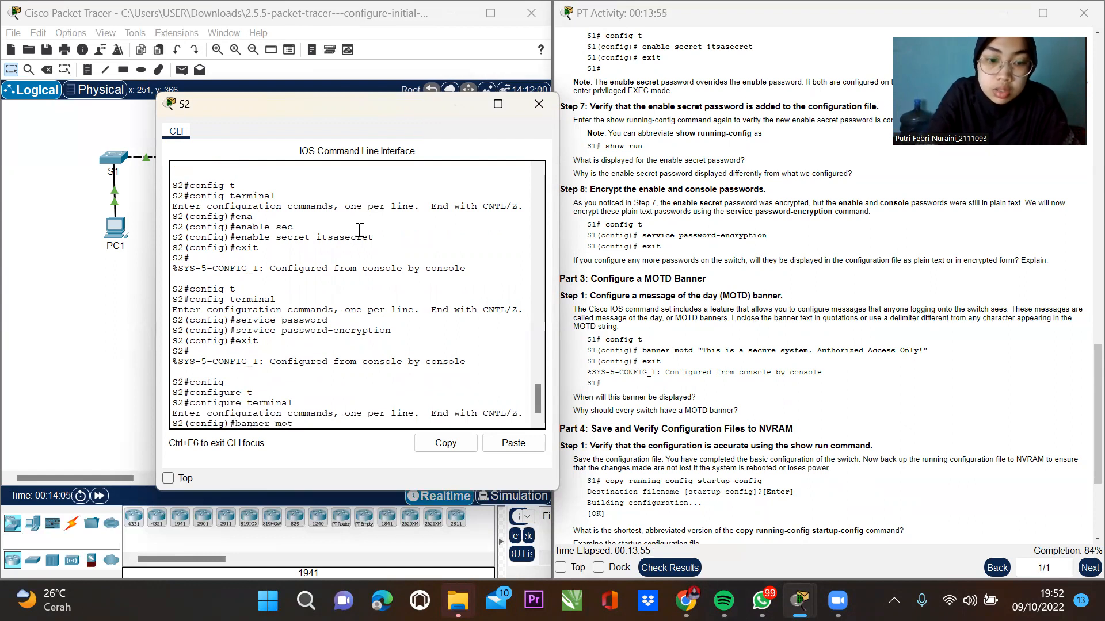
text(d)
key(Return)
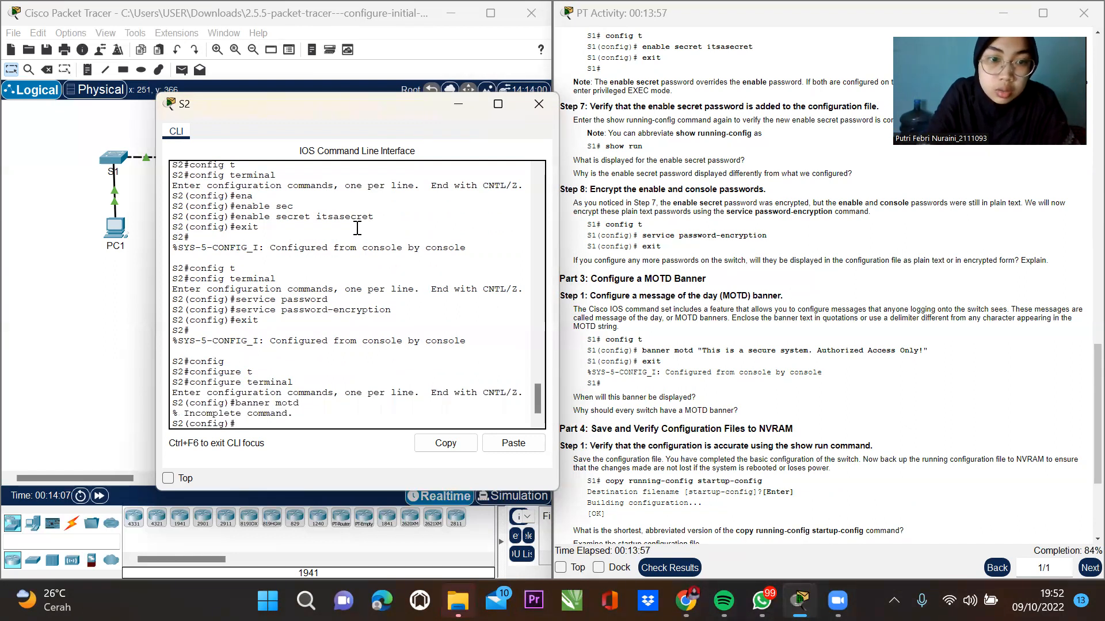
Set the MOTD banner to 'Jangan dipakai tanpa izin ya' and exit to S2#.
text(bann)
key(Tab)
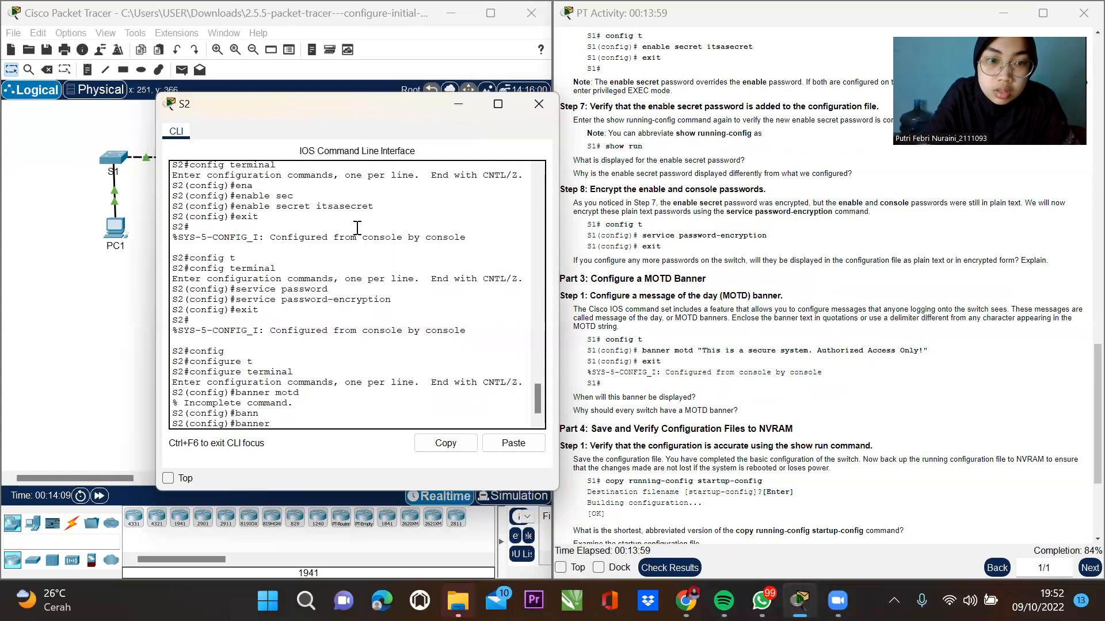
text(motd)
key(Tab)
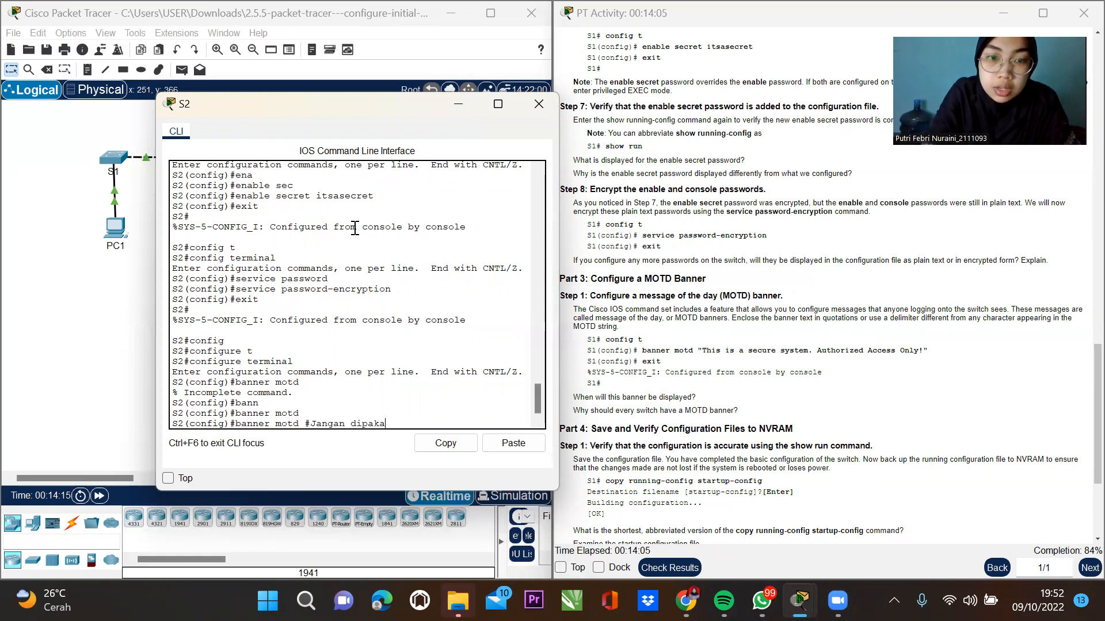
text(#Jangan dipakai tanpa)
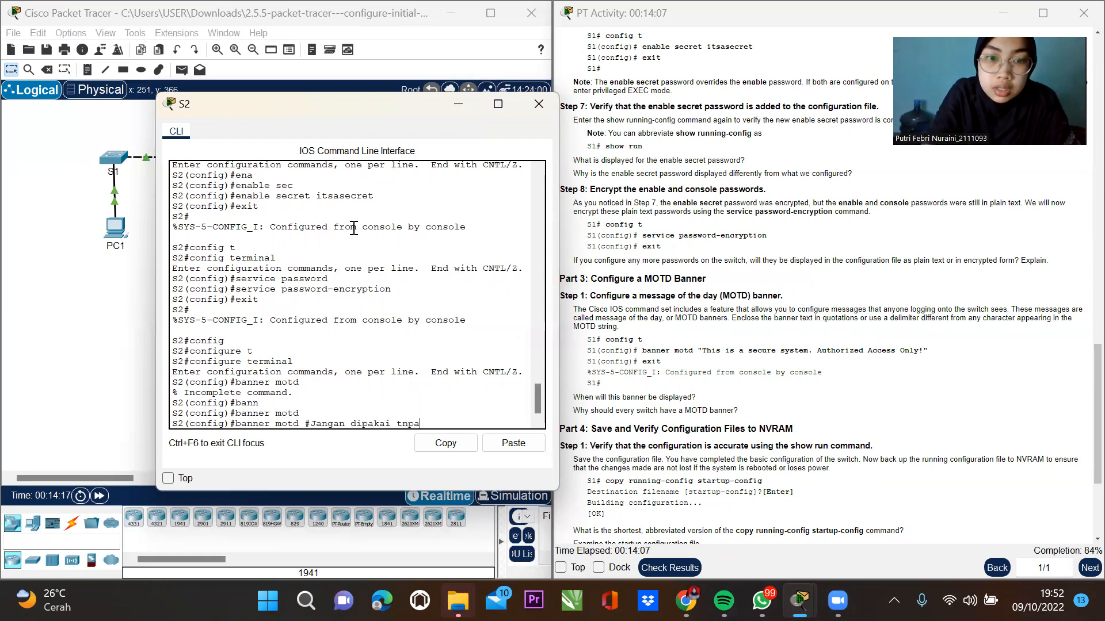
text( izin ya)
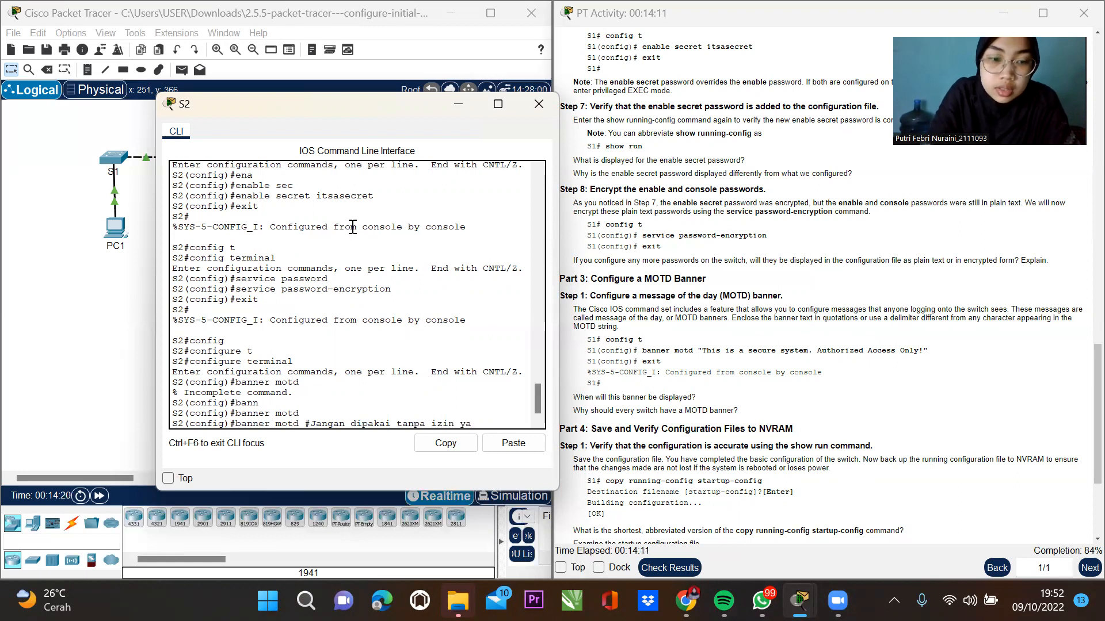
text(#)
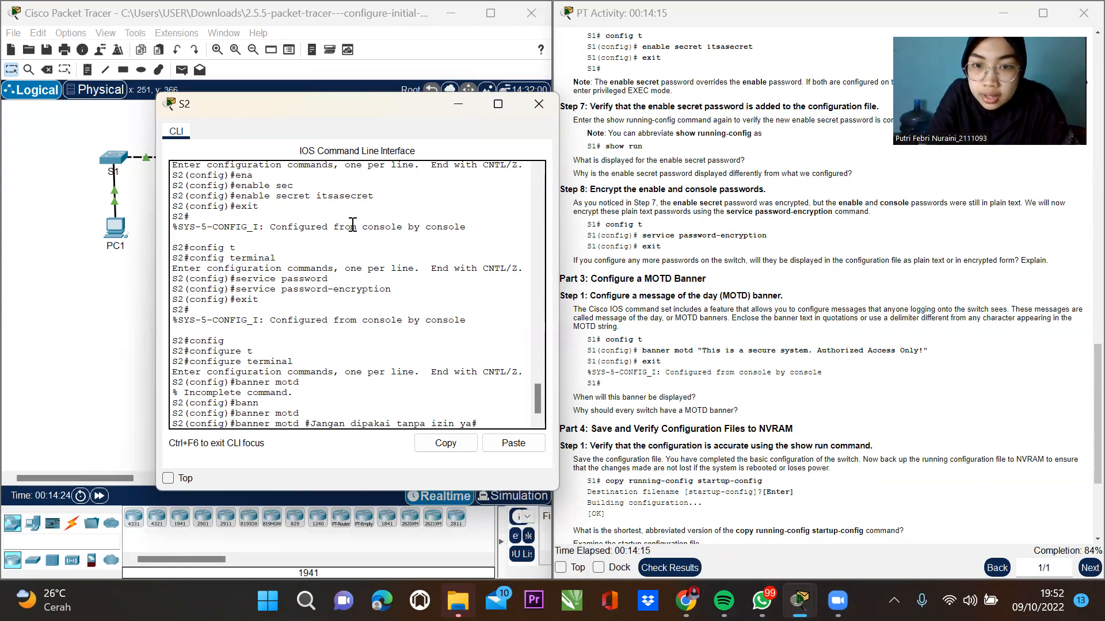
key(Return)
text(exit)
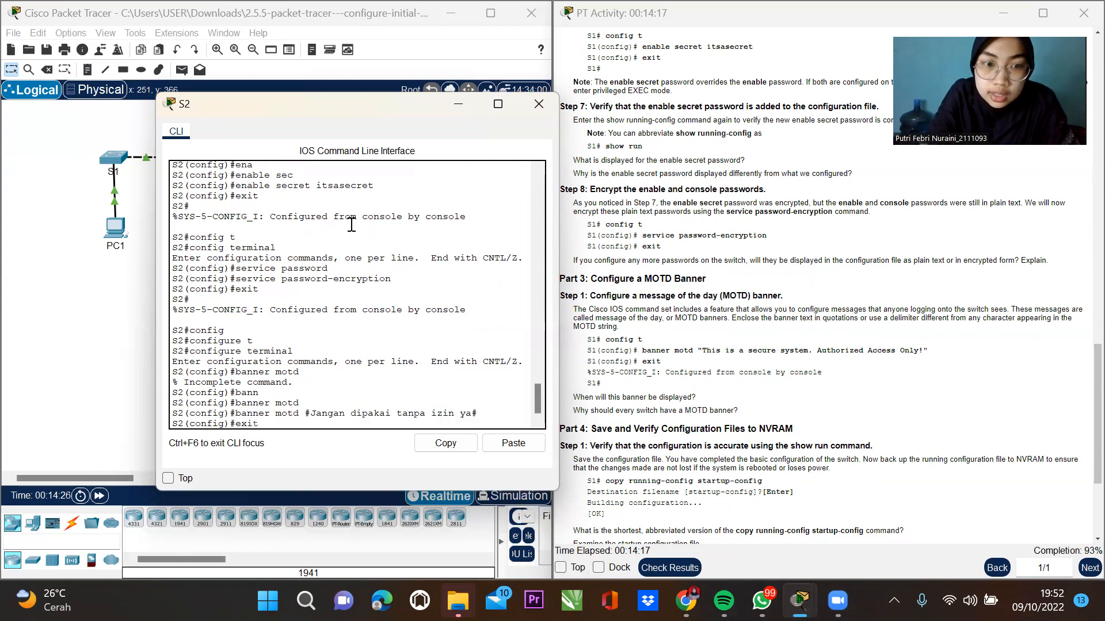
key(Return)
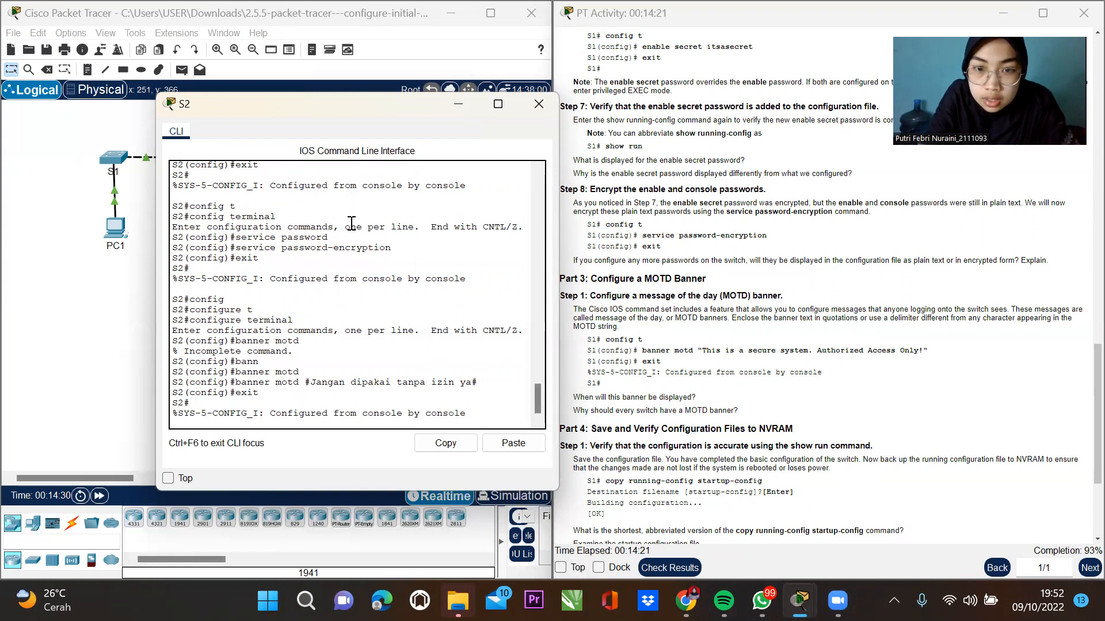
key(Return)
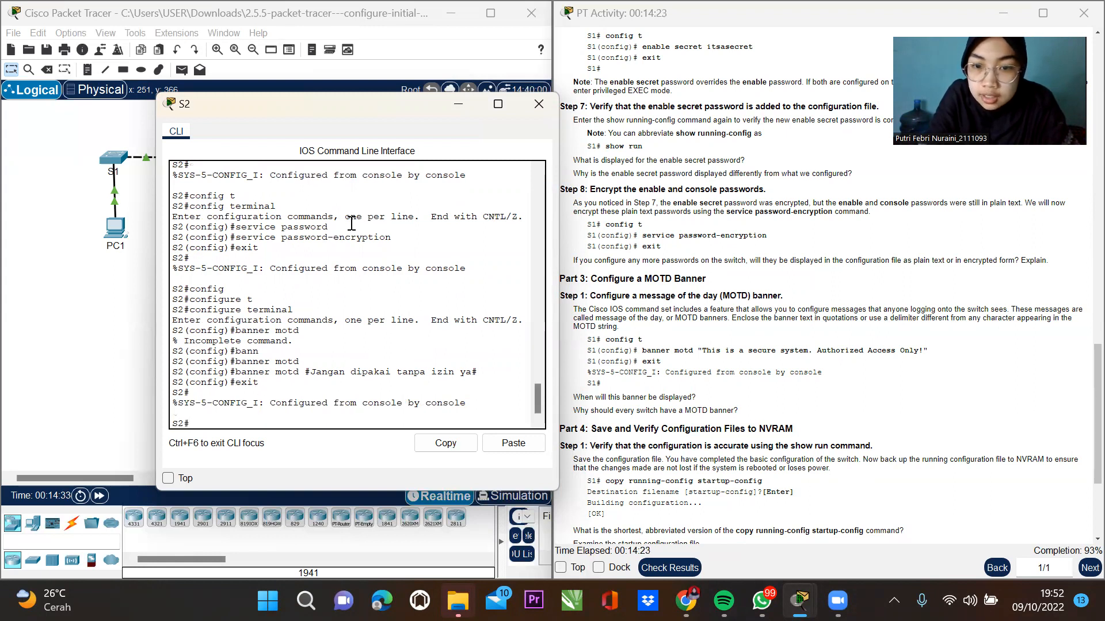
Run copy running-config startup-config on S2 and accept the default startup-config filename.
text(c)
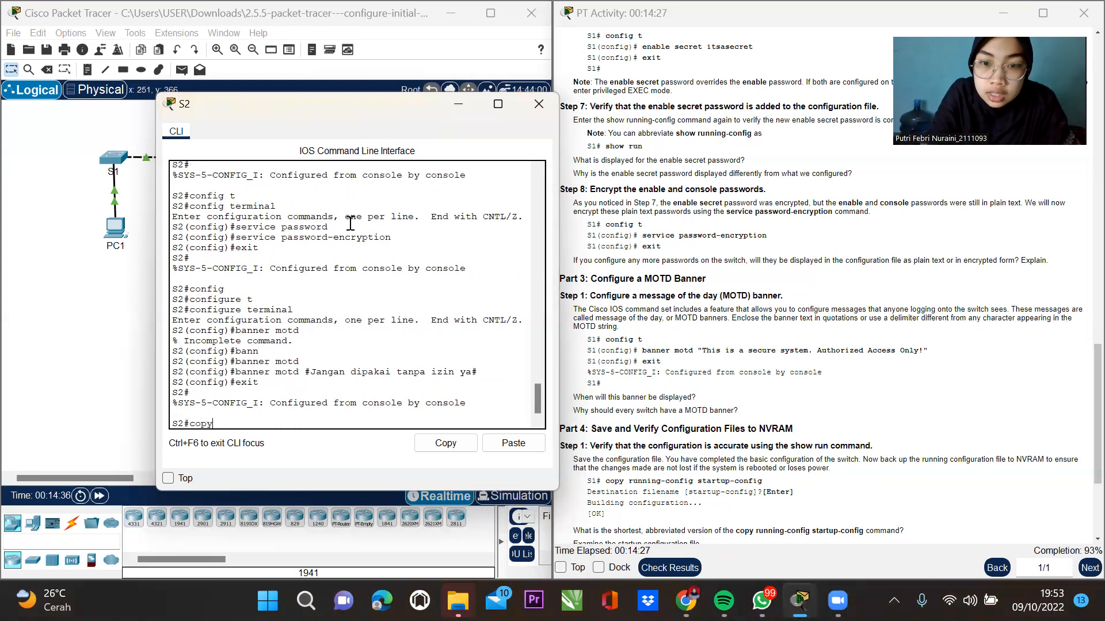
text(opy)
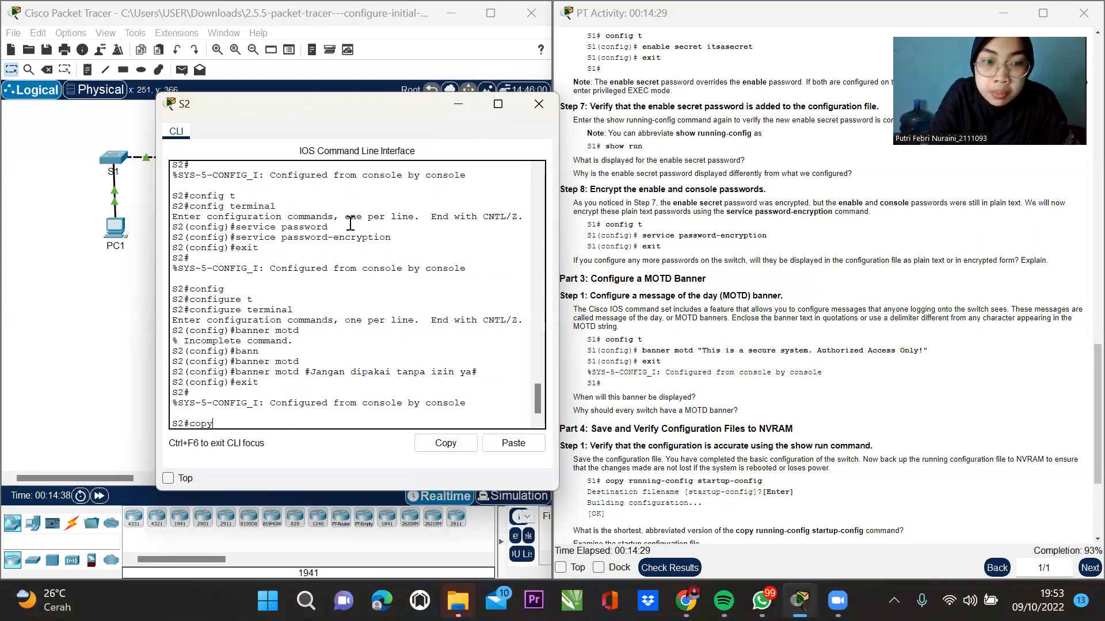
key(Tab)
text(run)
key(Tab)
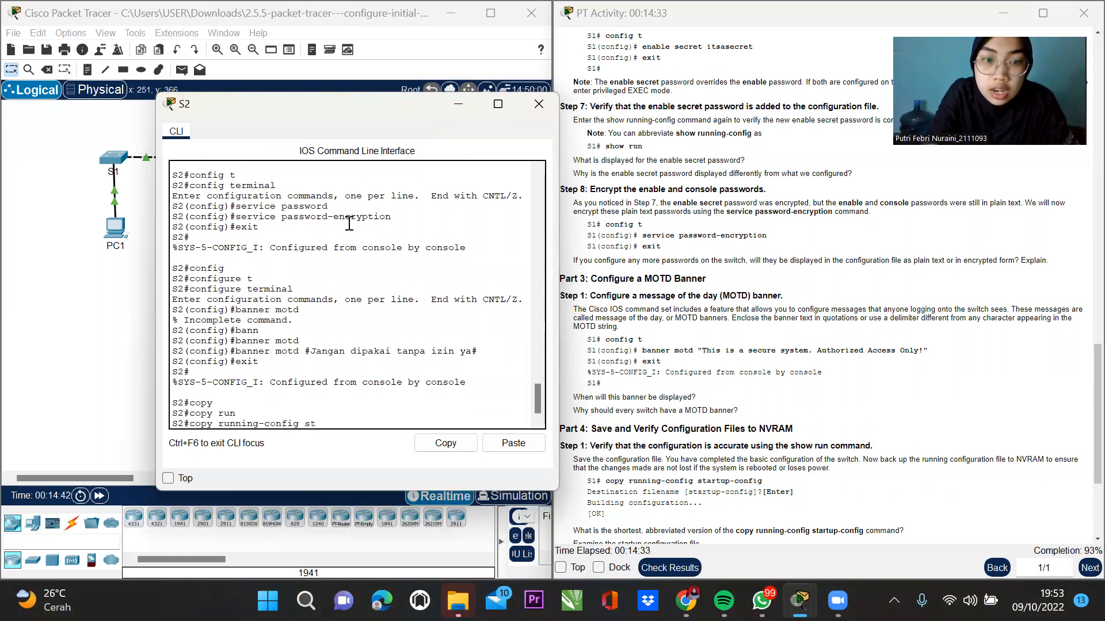
text(sta)
key(Tab)
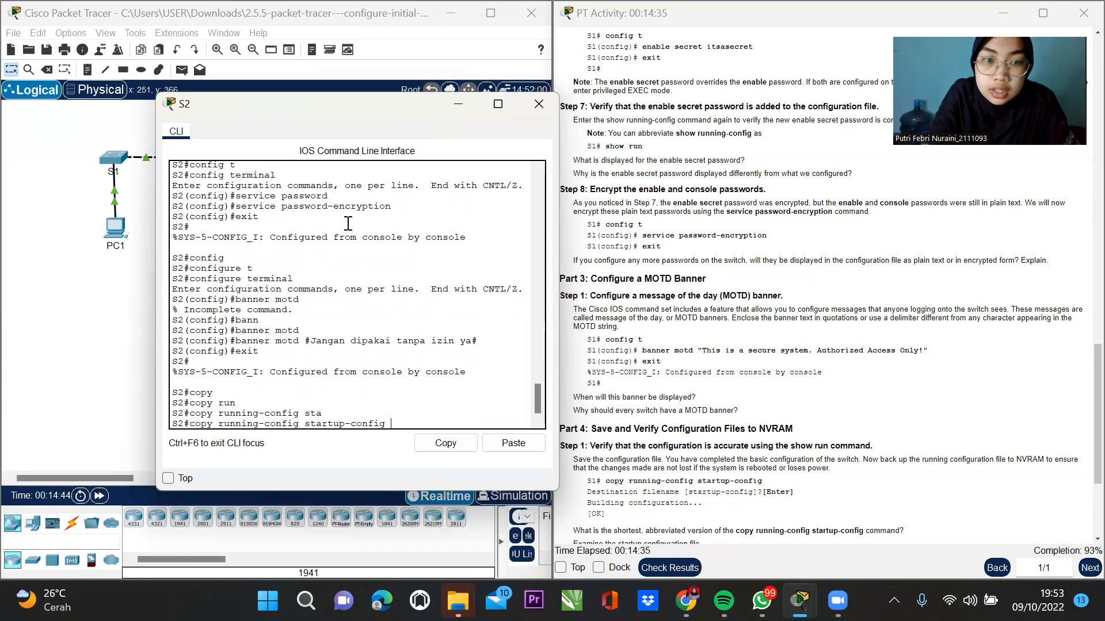
key(Return)
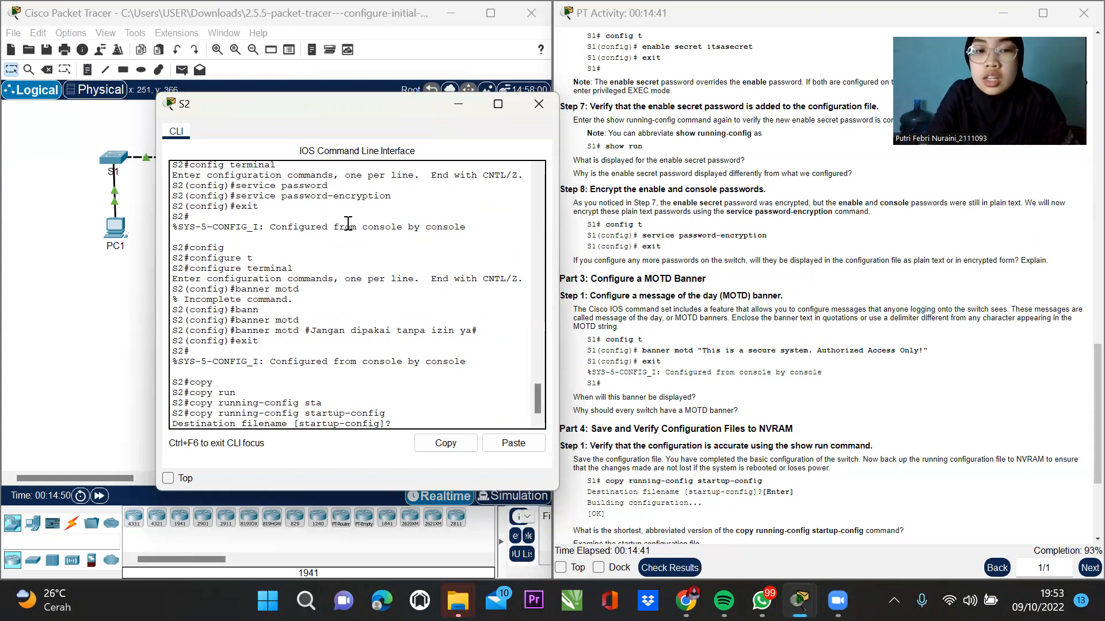
key(Return)
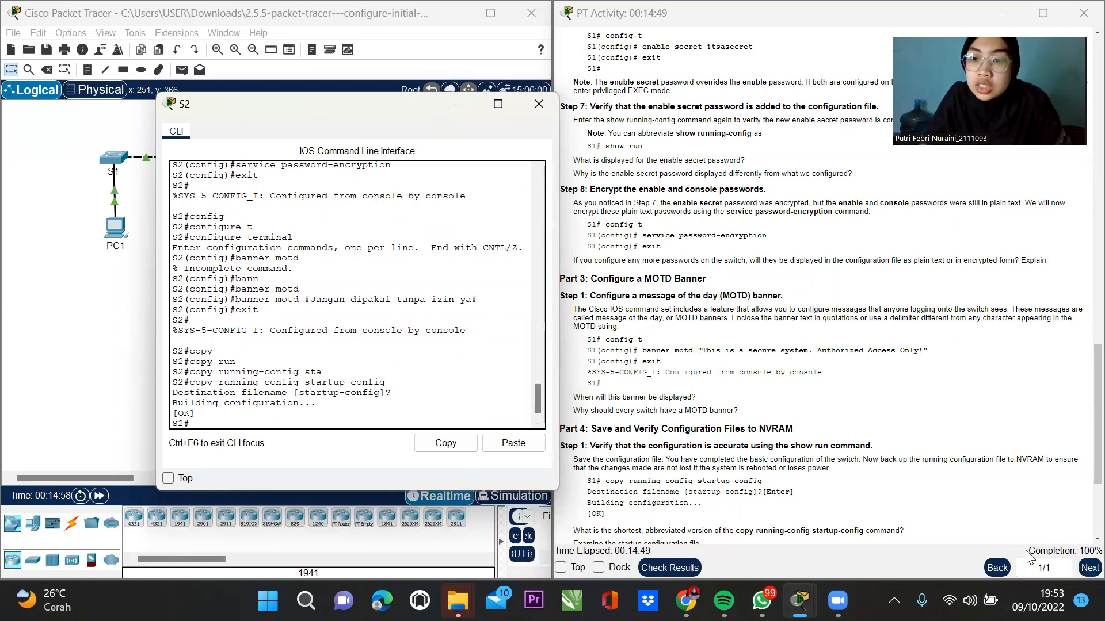
Check results (72/72, all items correct), close them, and dock the instructions on the right half.
click(696, 552)
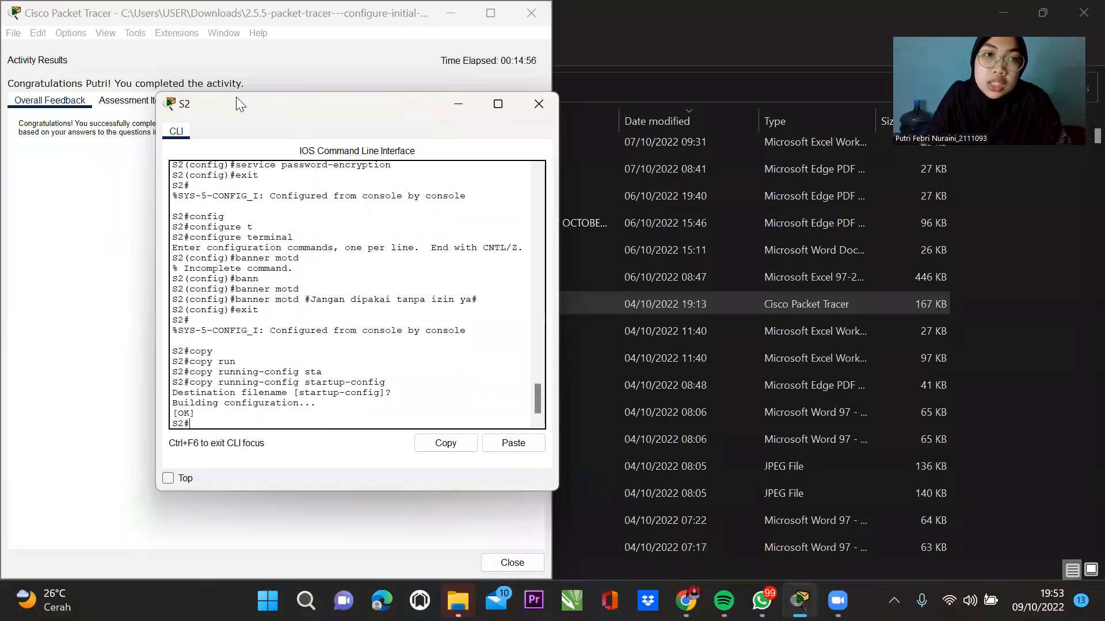
drag(236, 97, 480, 86)
click(135, 101)
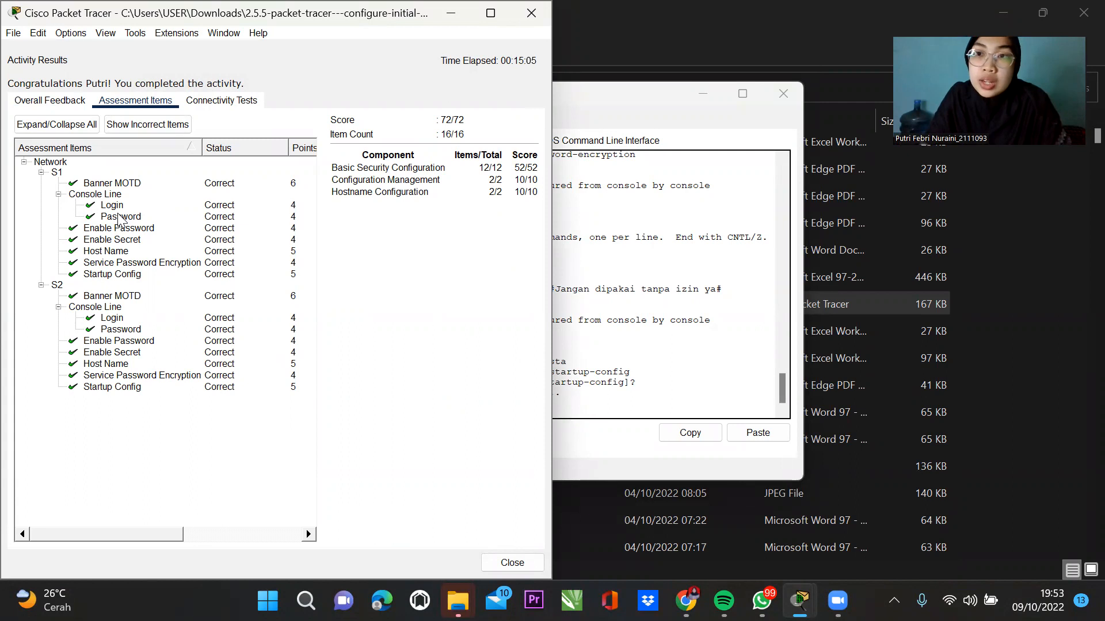
click(50, 102)
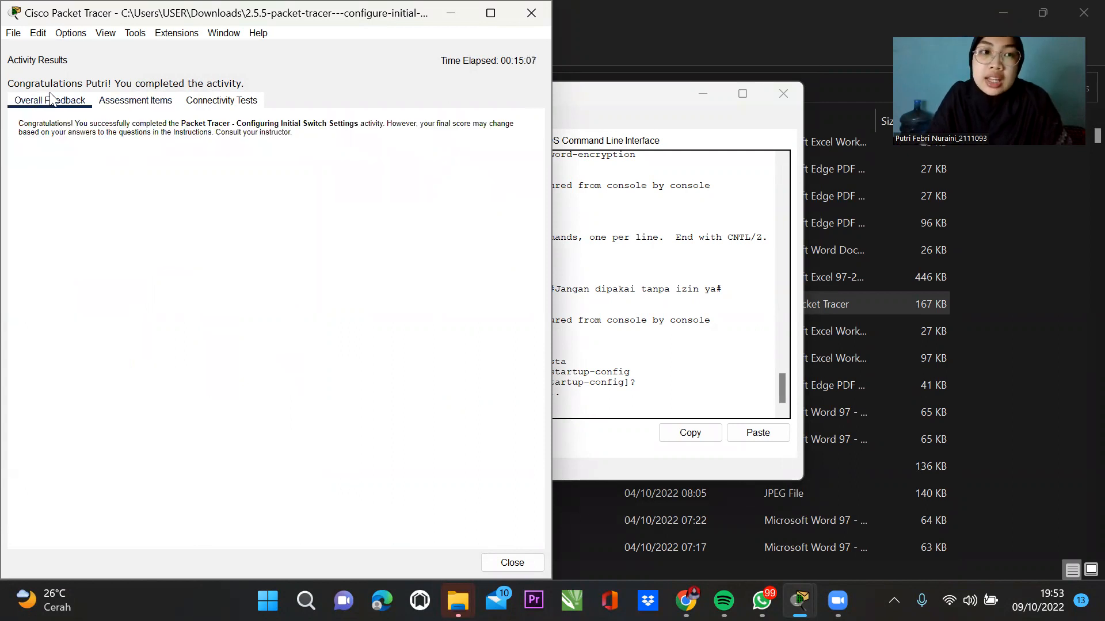
click(537, 17)
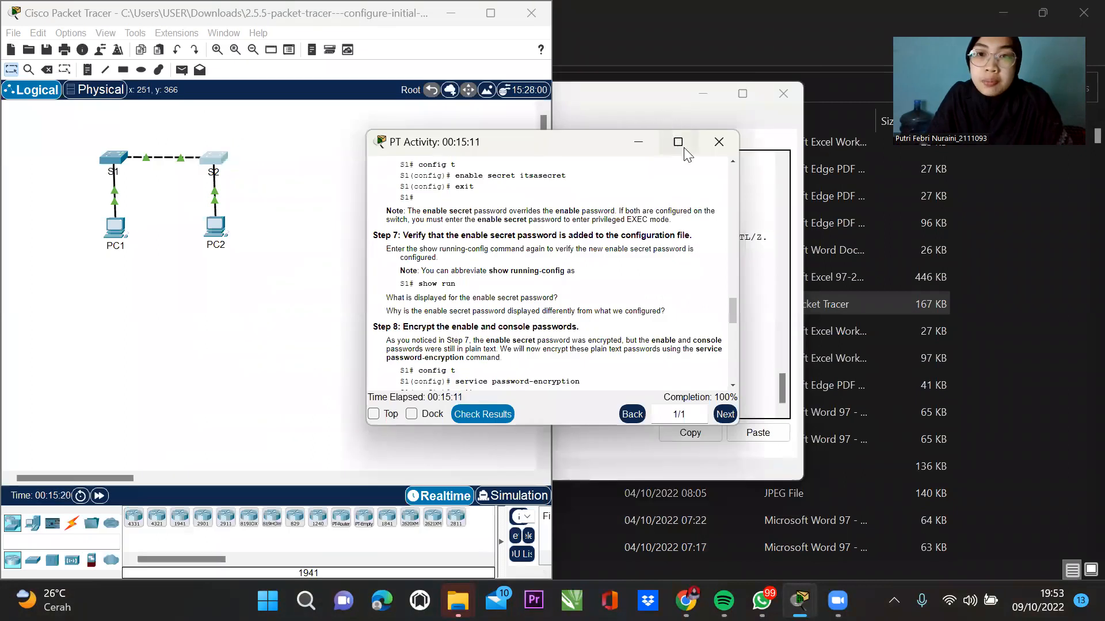
mouse_move(681, 146)
click(663, 184)
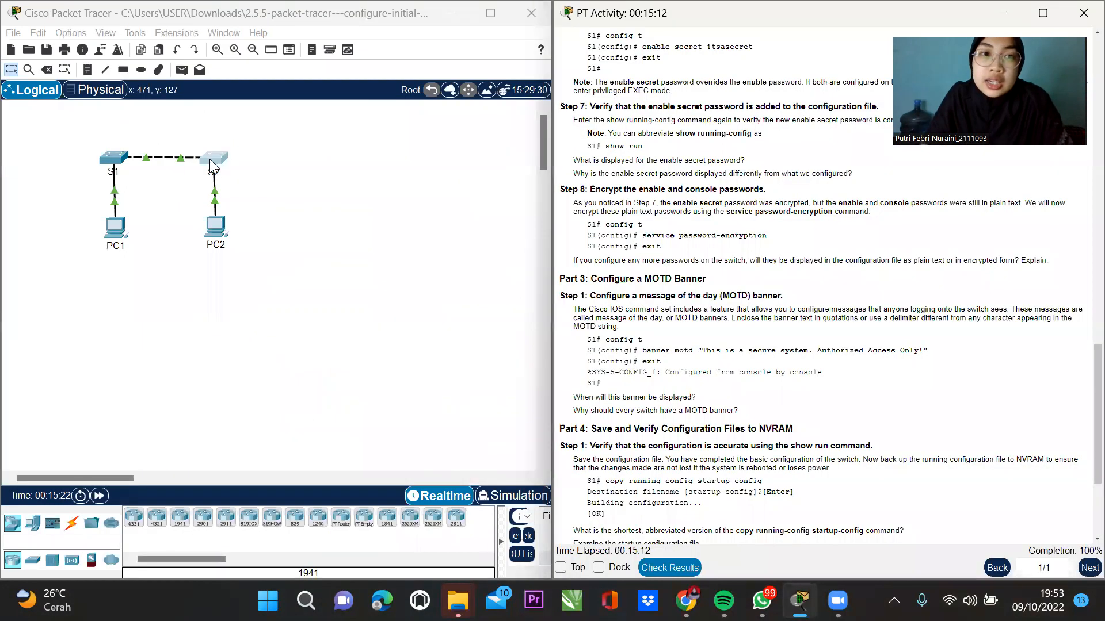
drag(216, 170, 297, 280)
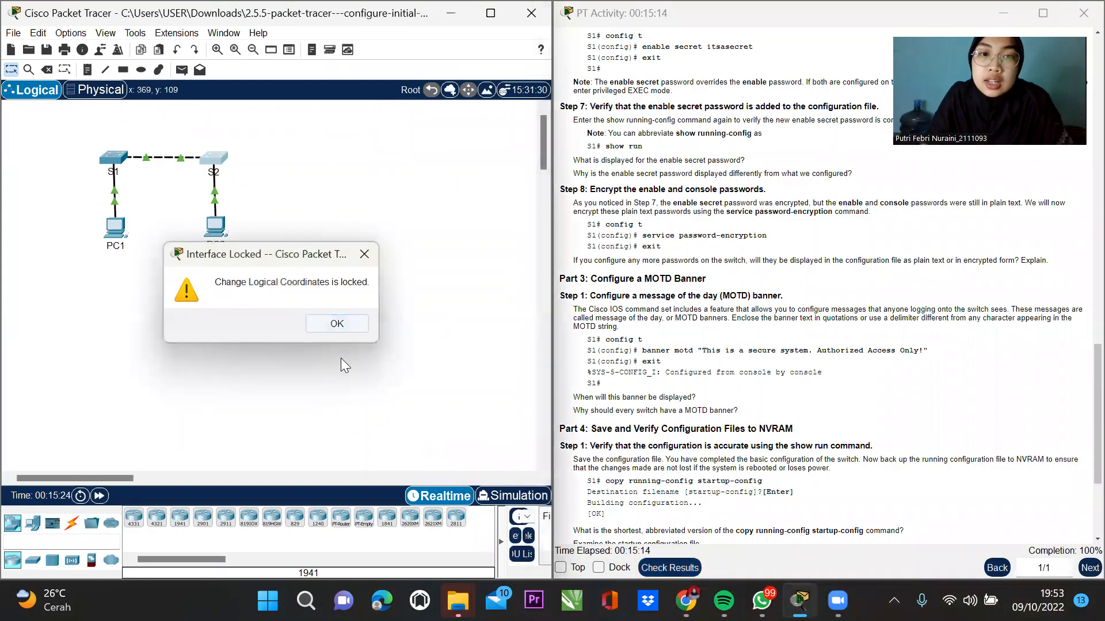
click(335, 321)
mouse_move(799, 601)
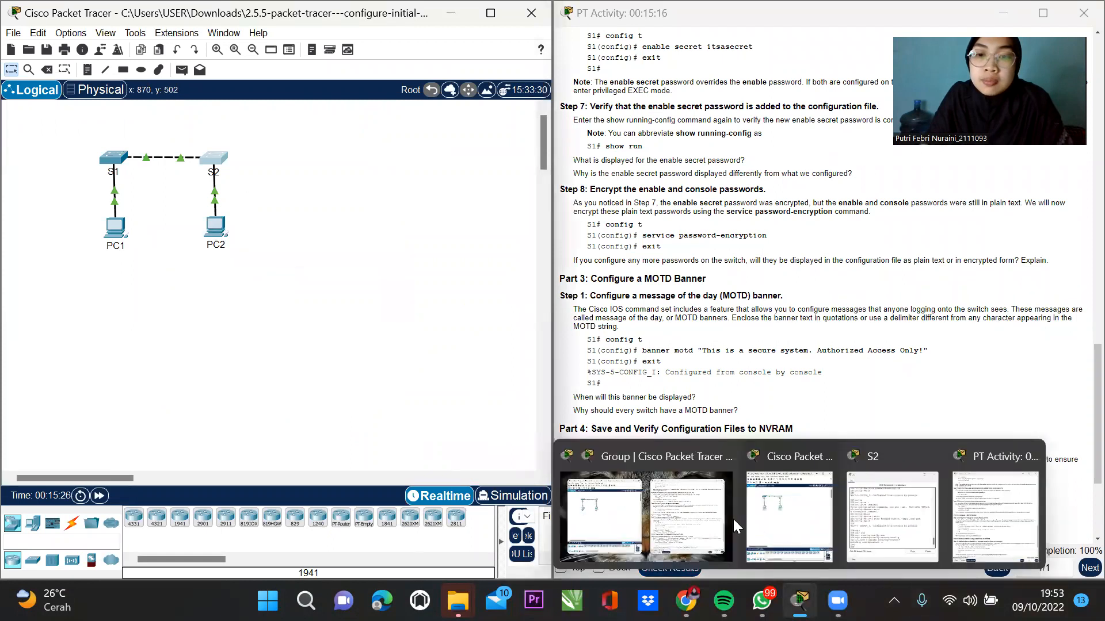
click(997, 522)
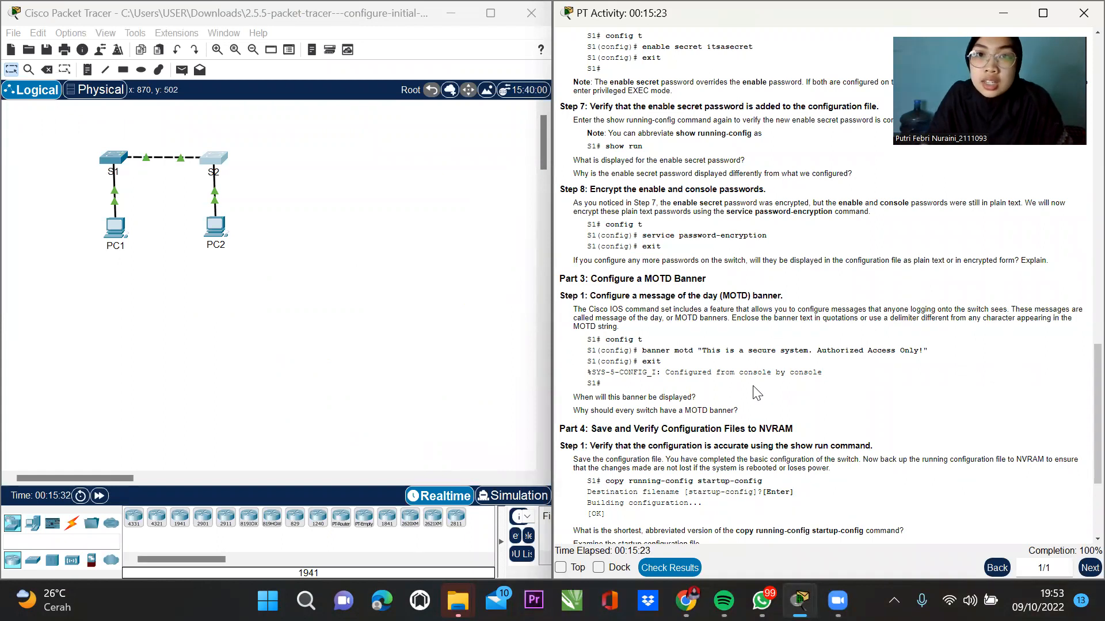
Scroll the instructions from the objectives through Parts 1–2 and highlight the Step 4 heading.
scroll(828, 351, up, 5)
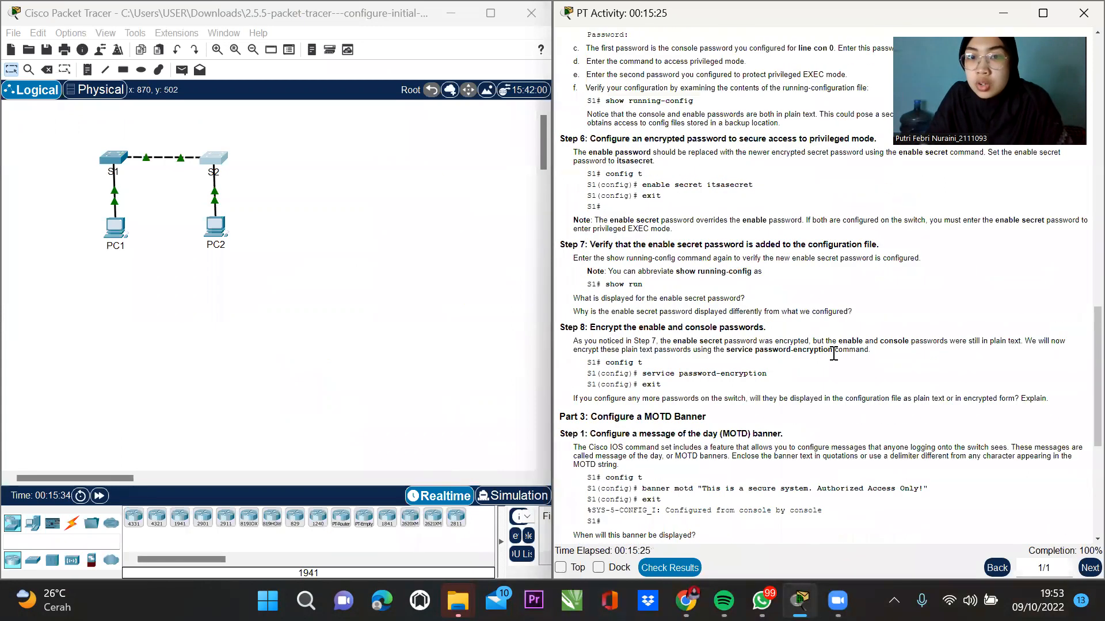
scroll(768, 288, up, 10)
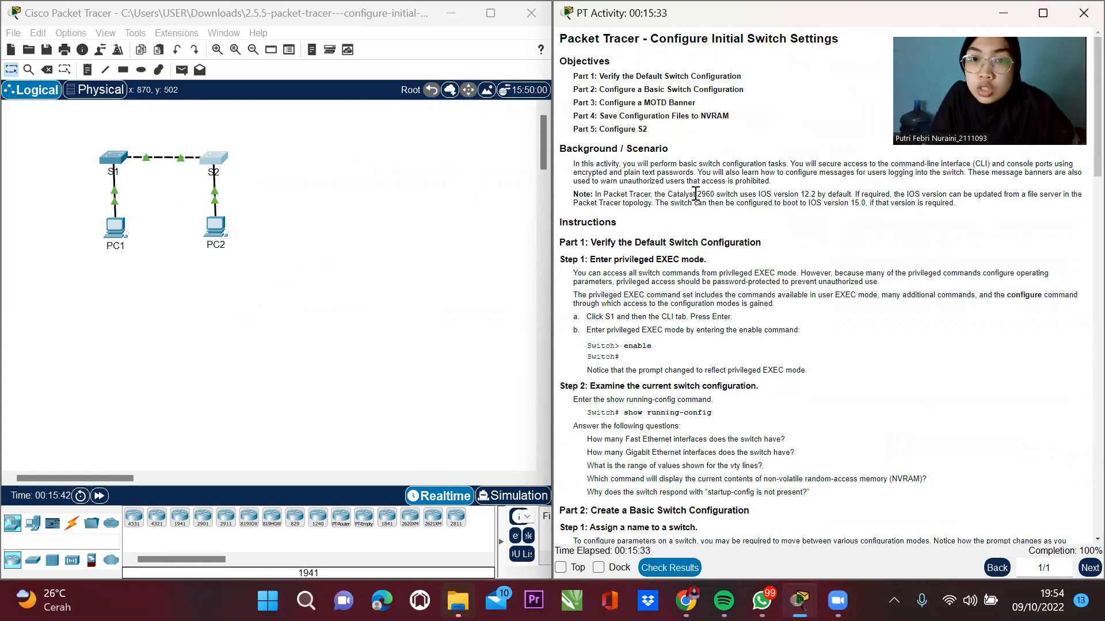
scroll(582, 268, down, 3)
scroll(581, 268, down, 8)
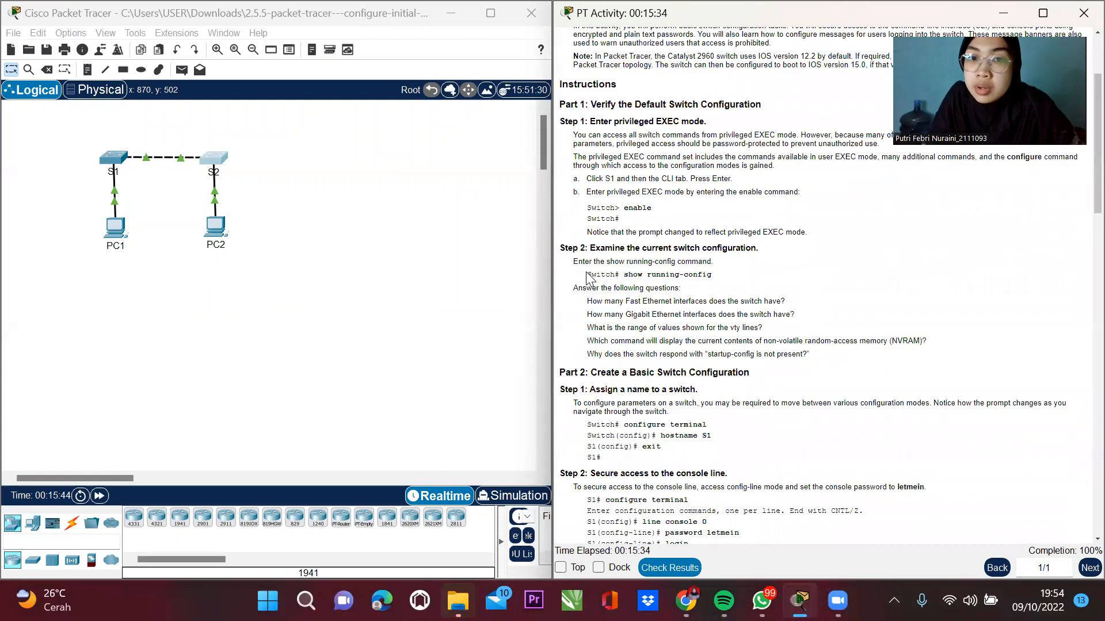
drag(597, 280, 690, 303)
scroll(687, 296, up, 6)
scroll(685, 294, up, 7)
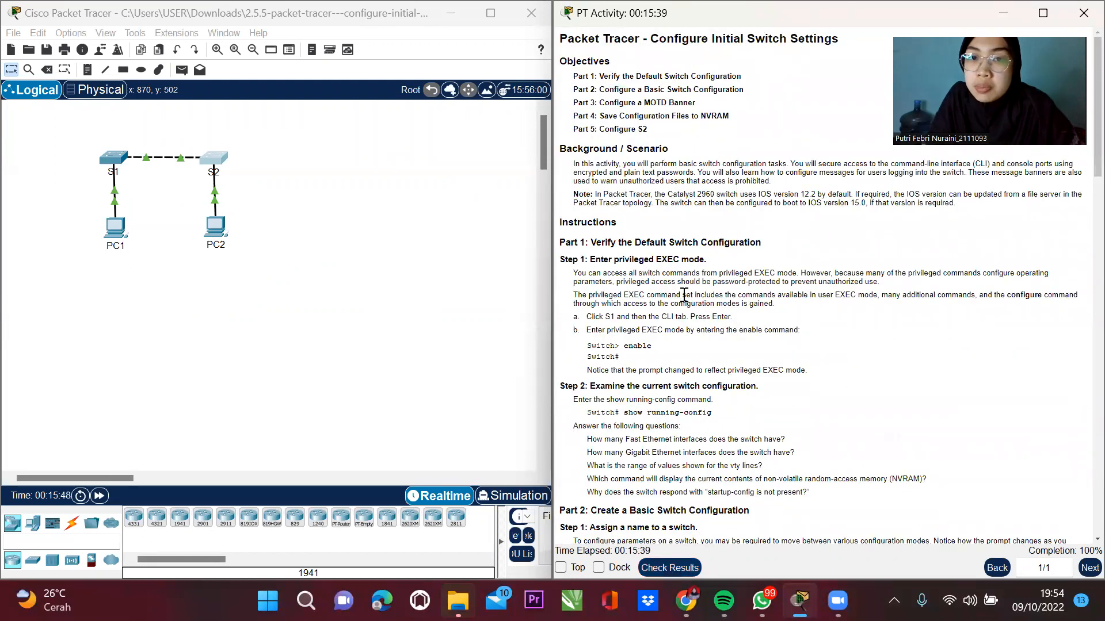
scroll(644, 368, down, 4)
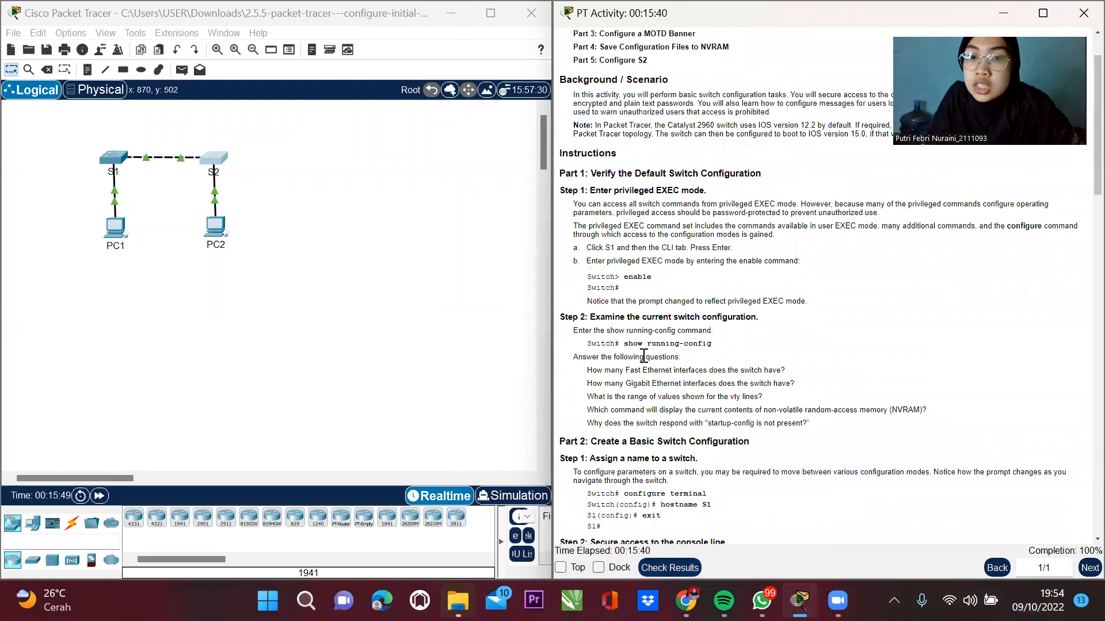
scroll(643, 361, down, 2)
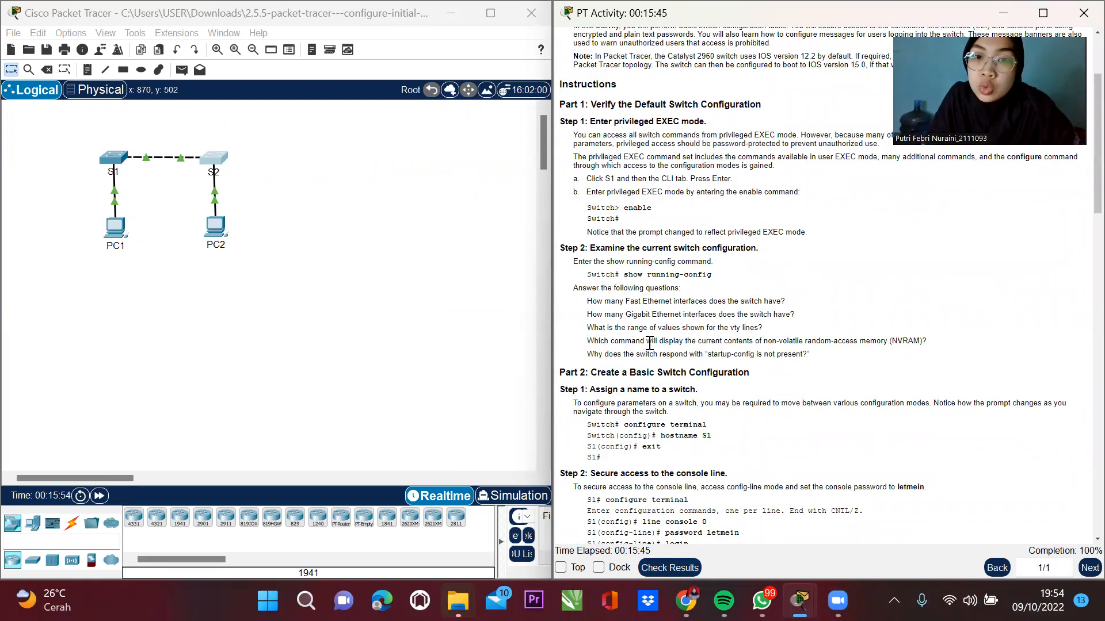
scroll(650, 344, down, 1)
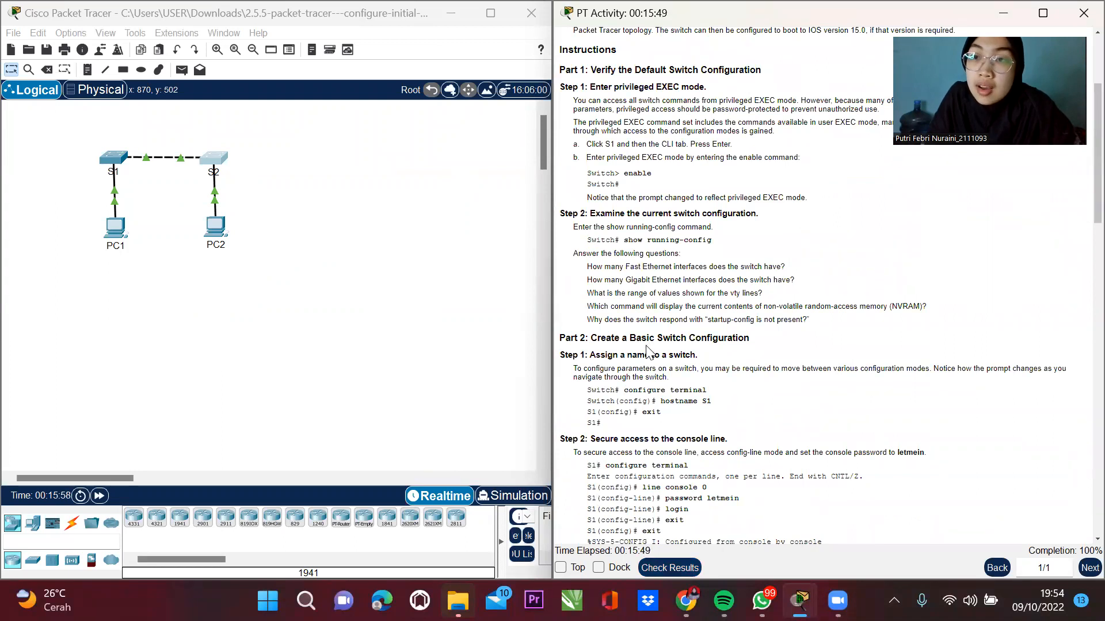
scroll(649, 352, down, 1)
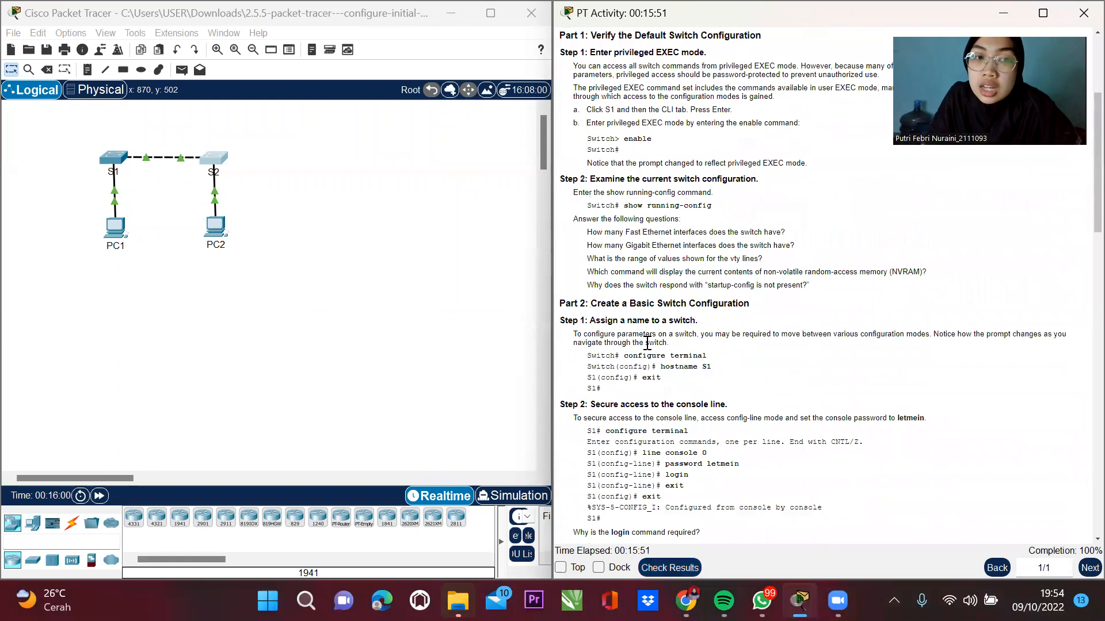
scroll(647, 343, down, 2)
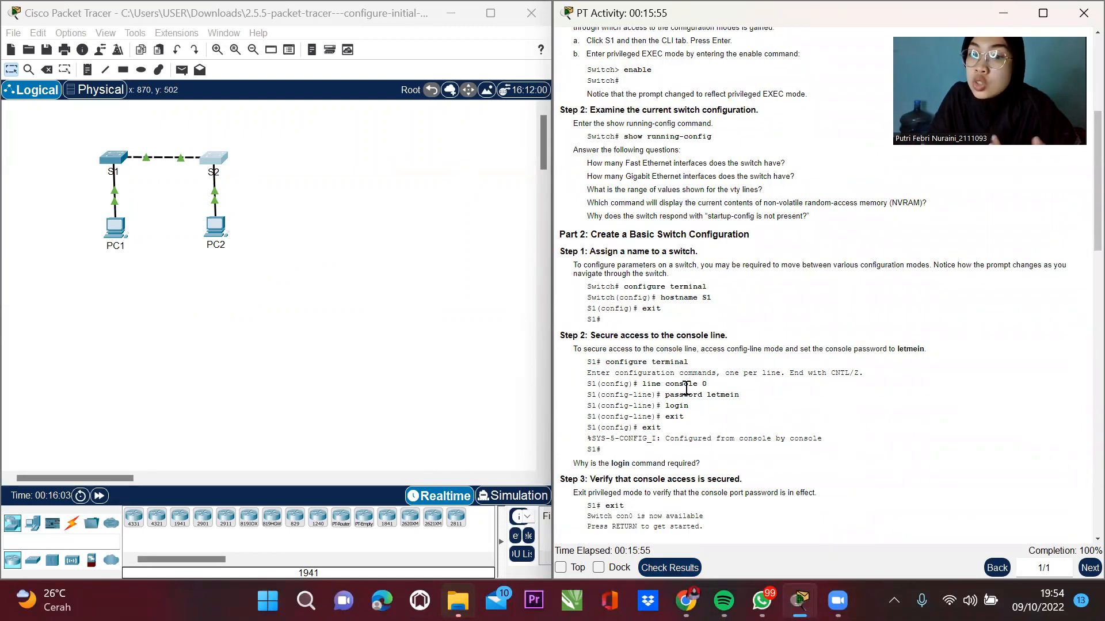
scroll(724, 391, down, 1)
scroll(724, 390, down, 5)
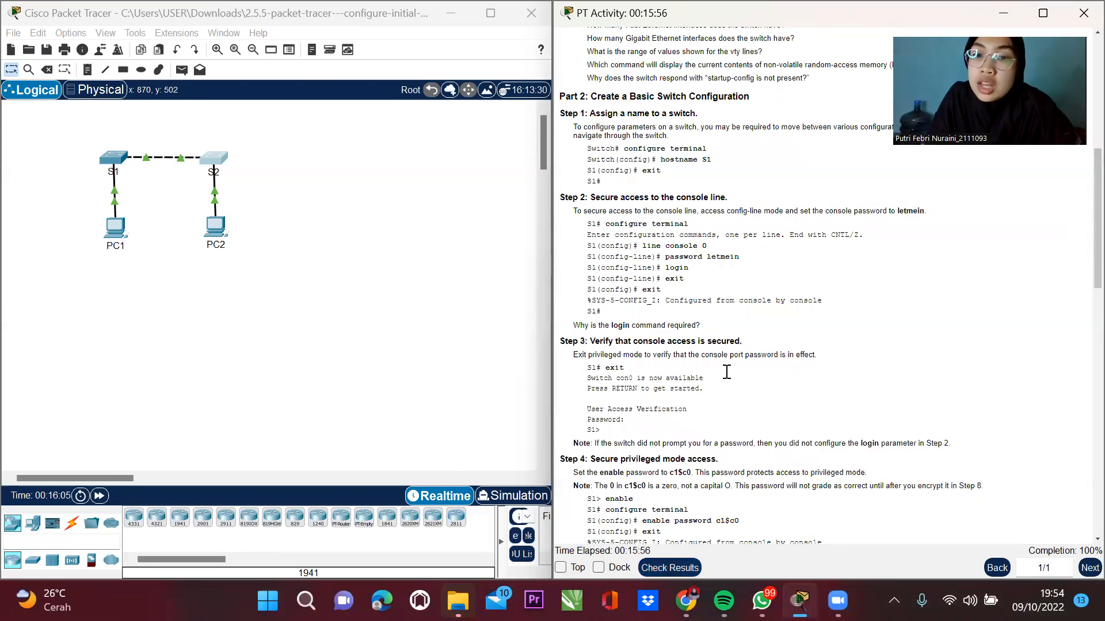
scroll(727, 374, down, 3)
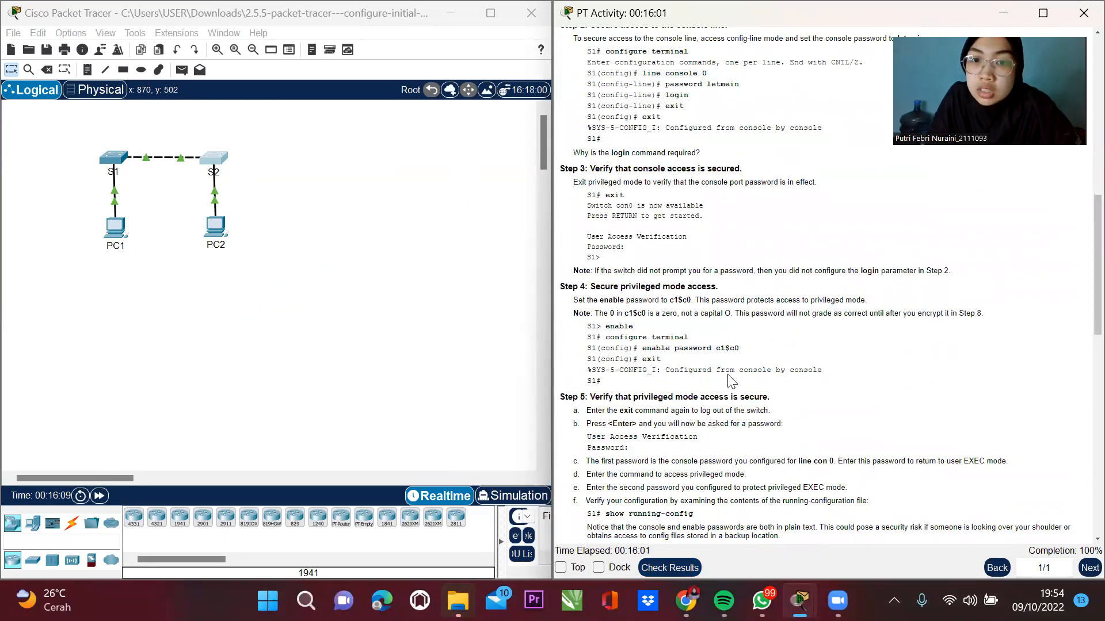
drag(593, 286, 748, 294)
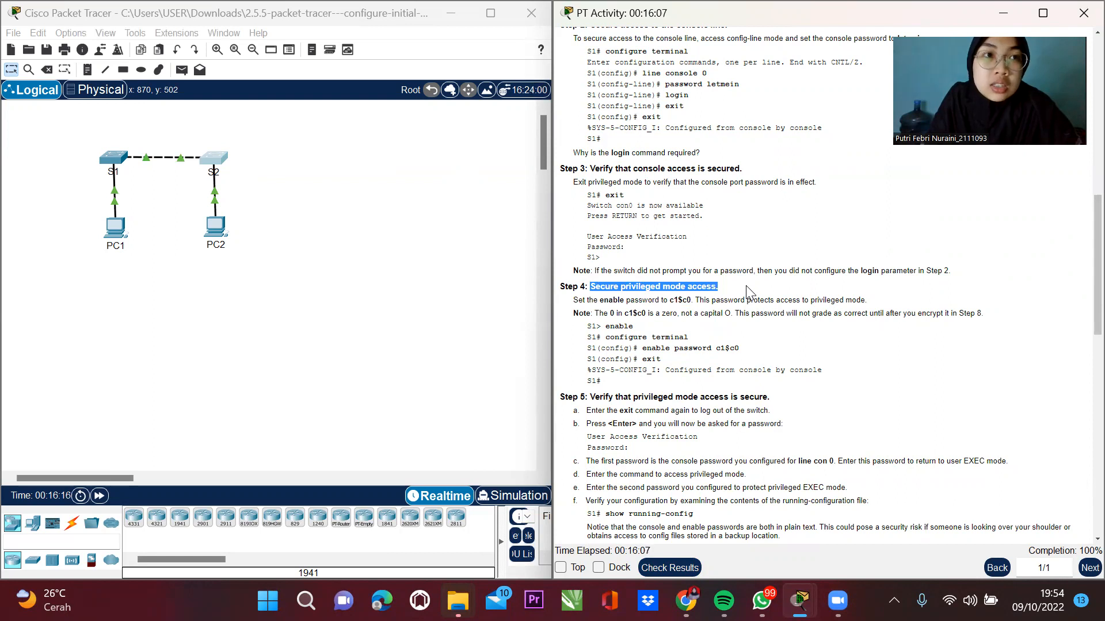
Scroll to Step 6 and highlight the enable secret, exit and show run commands.
scroll(754, 319, down, 2)
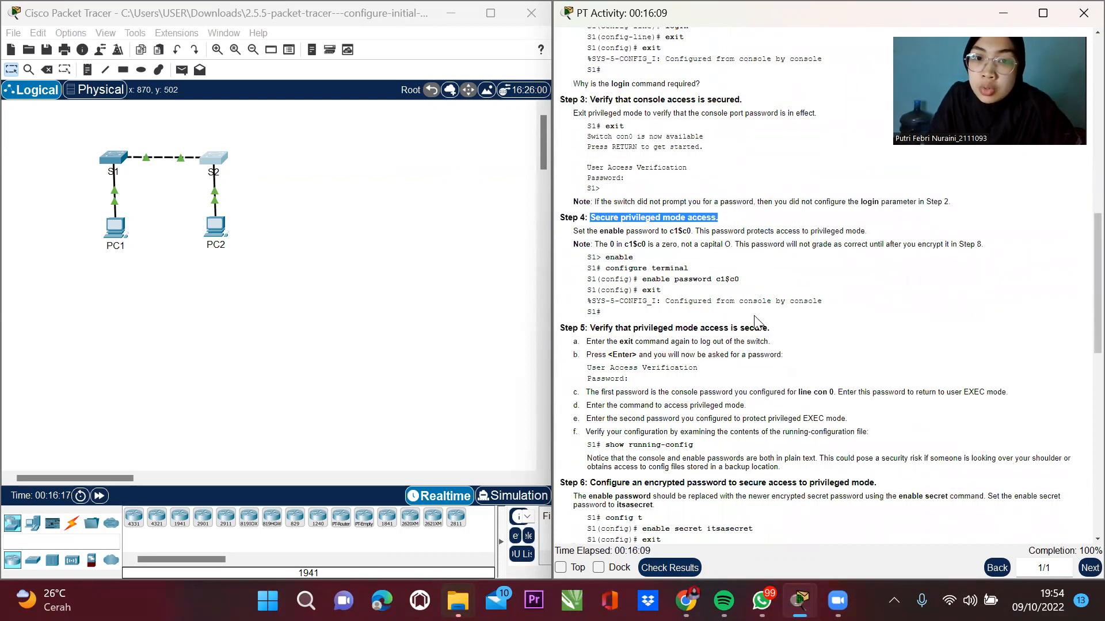
scroll(754, 320, down, 1)
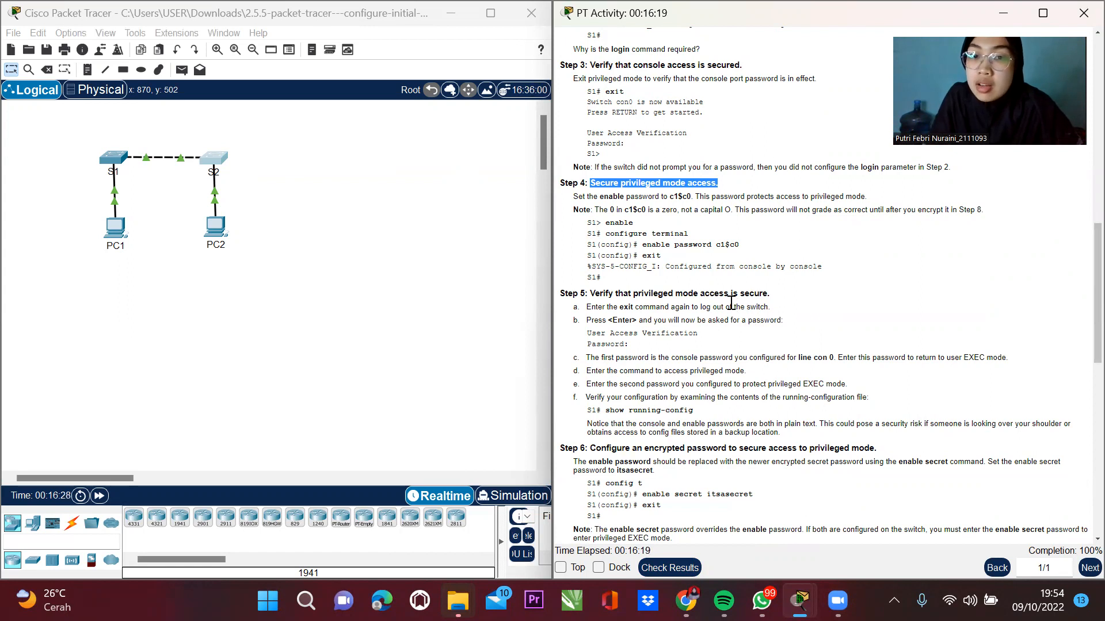
scroll(729, 301, down, 3)
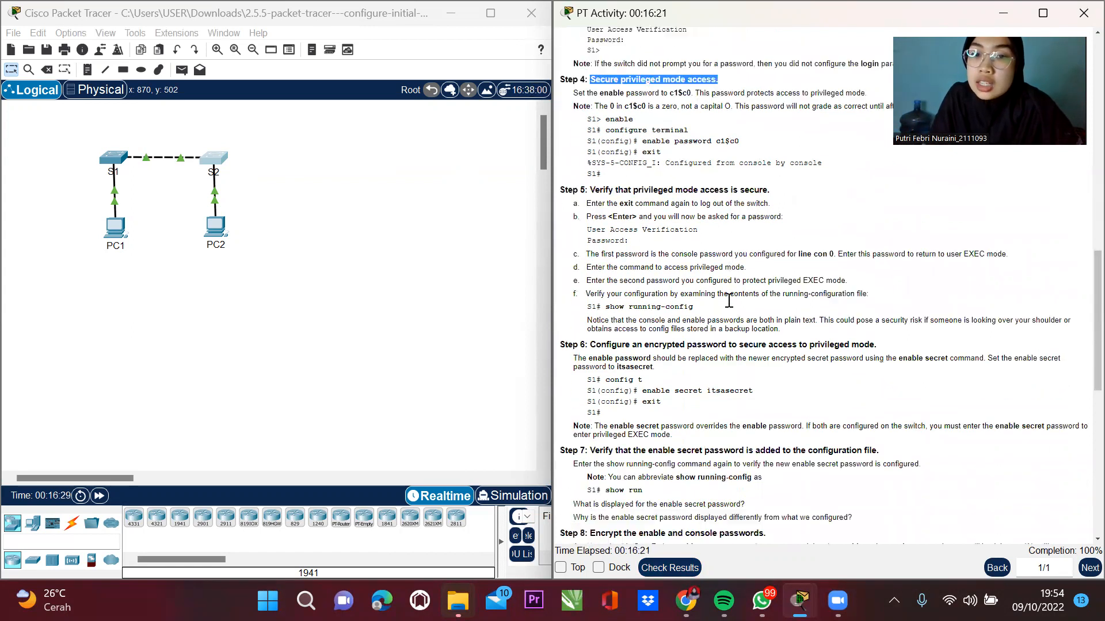
scroll(728, 300, down, 1)
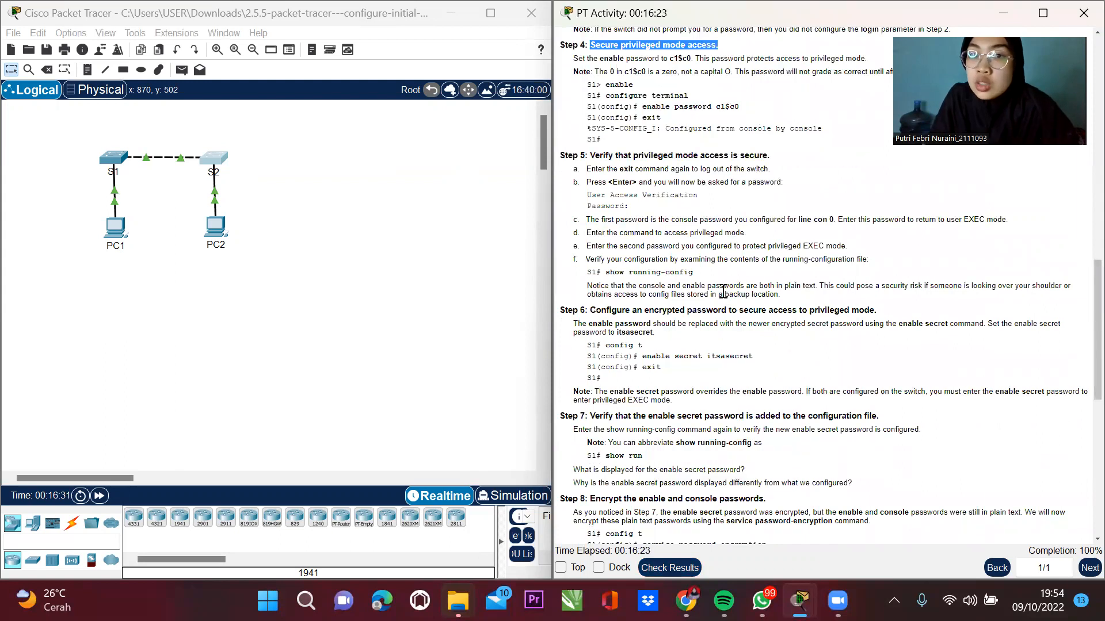
scroll(721, 291, down, 3)
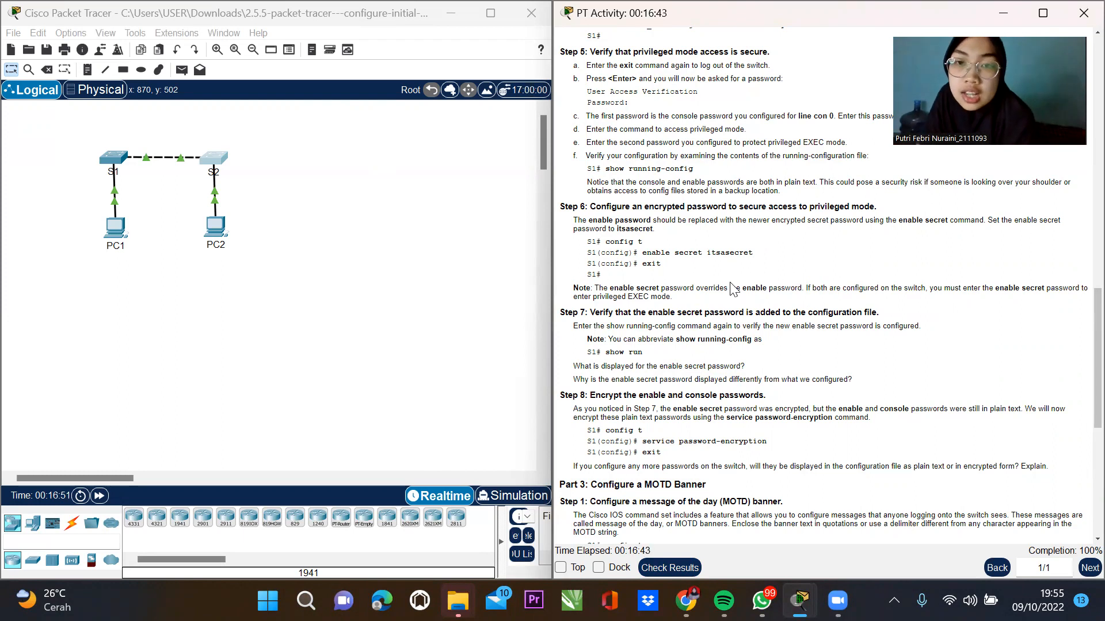
scroll(691, 253, down, 1)
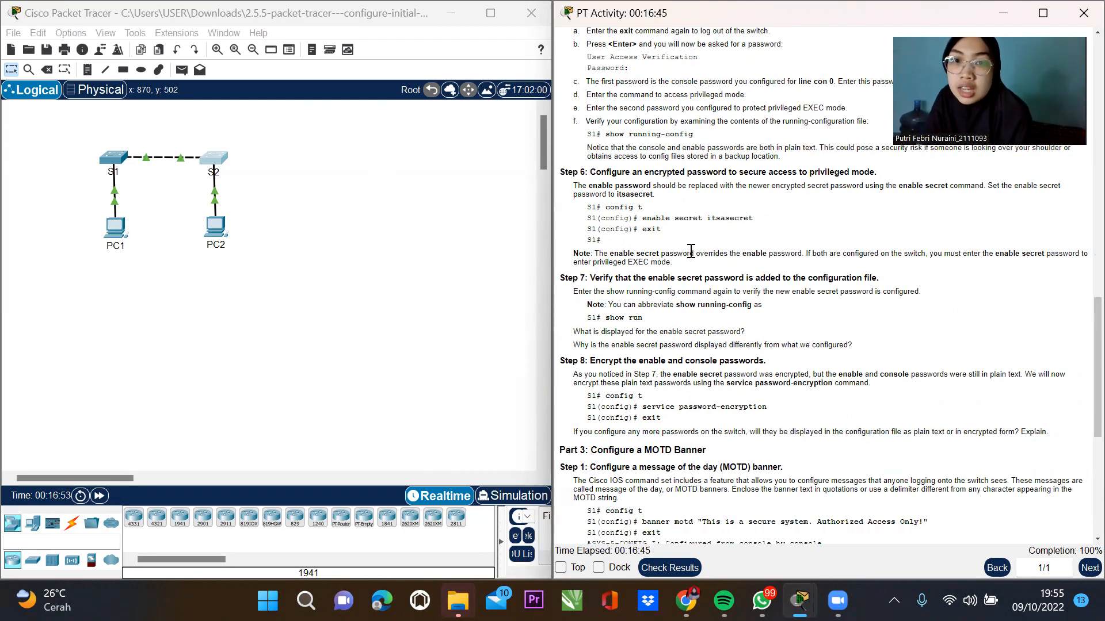
drag(702, 218, 855, 230)
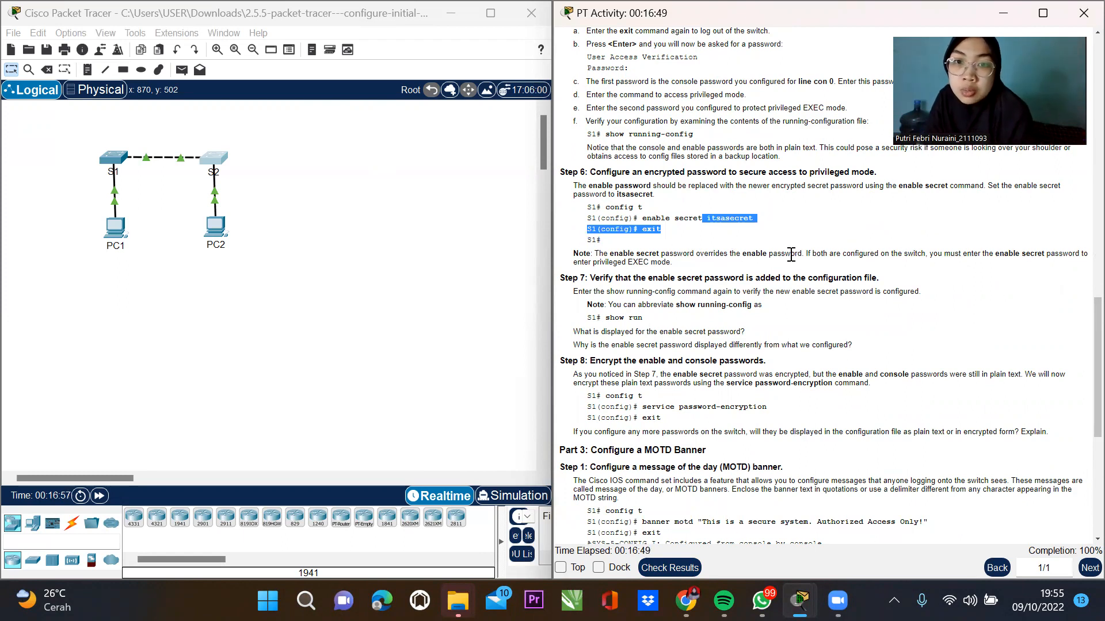
drag(601, 318, 740, 319)
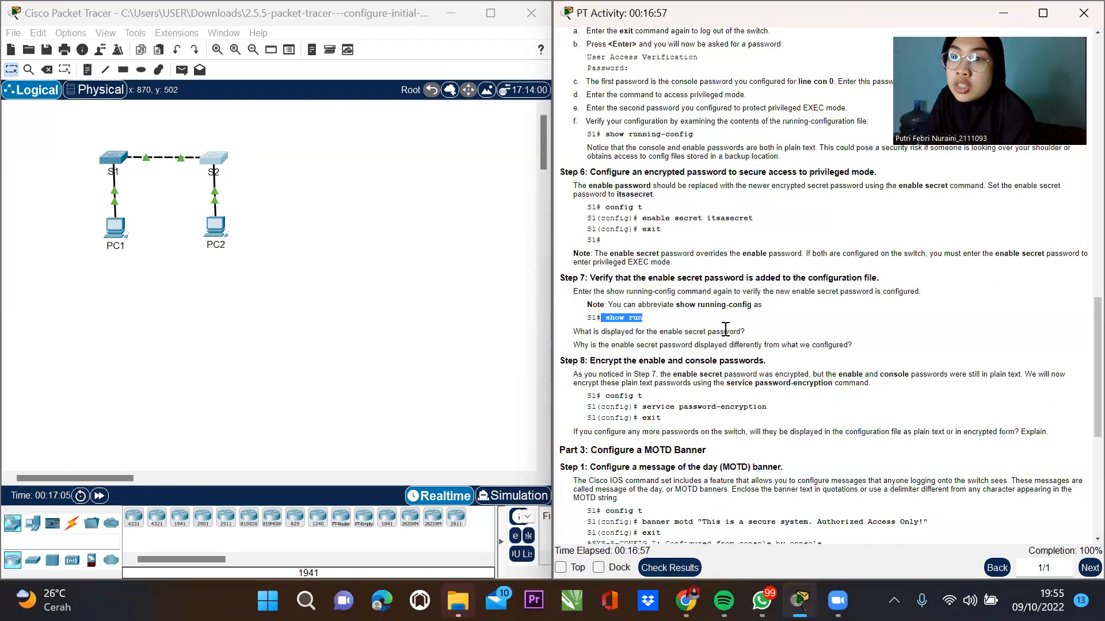
Highlight the Step 8 encryption explanation and extra-passwords question, then scroll toward Parts 3–4.
scroll(658, 329, down, 3)
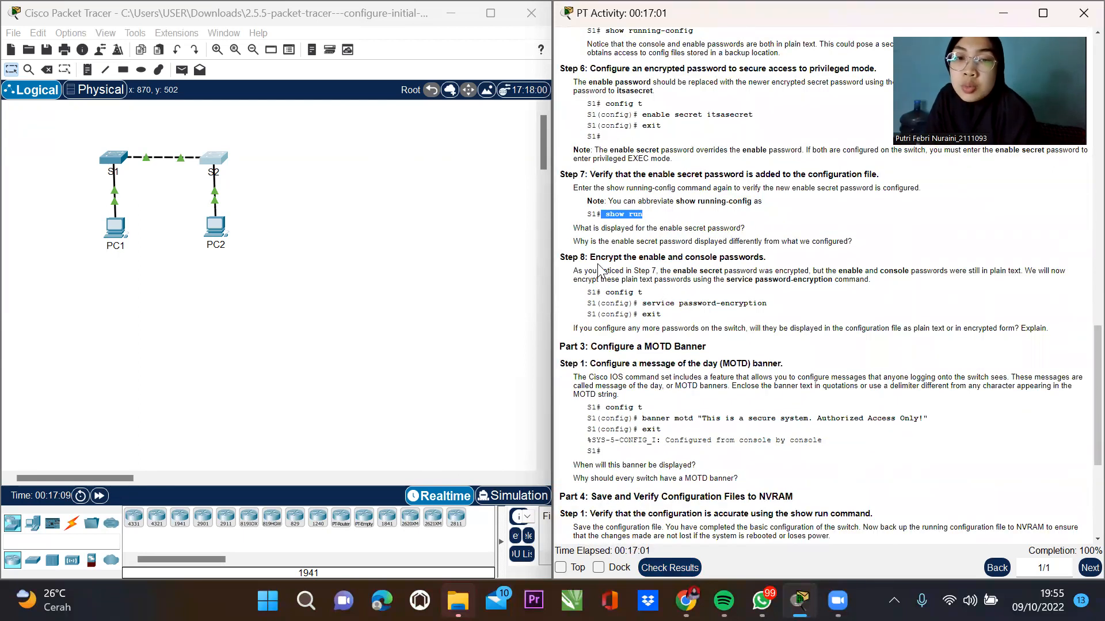
click(594, 260)
drag(596, 262, 611, 280)
drag(781, 316, 601, 147)
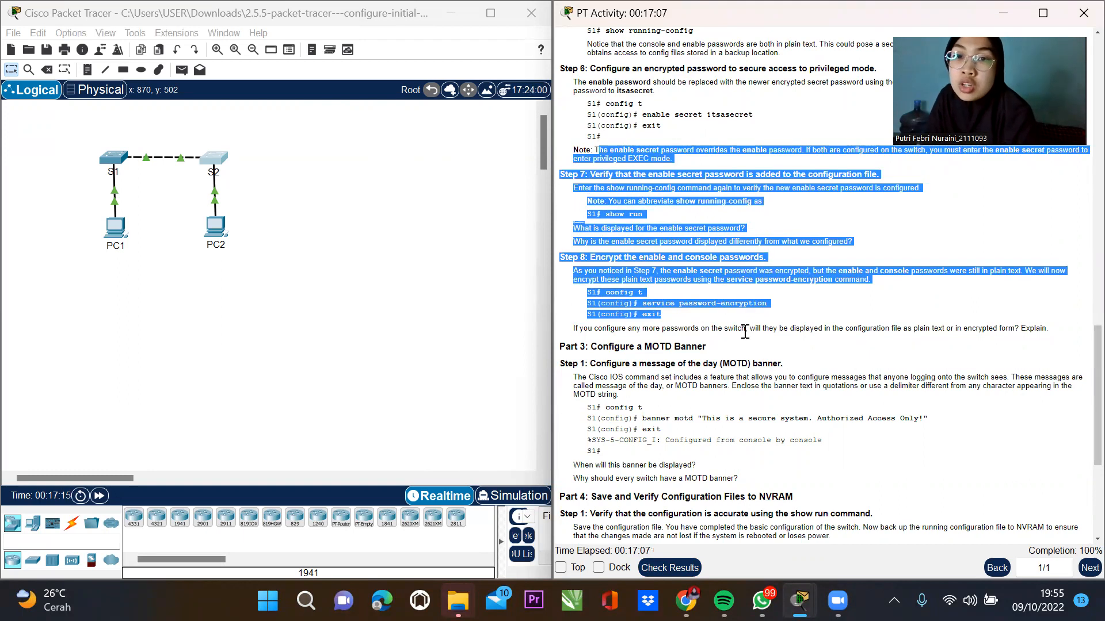
drag(698, 326, 694, 323)
click(695, 328)
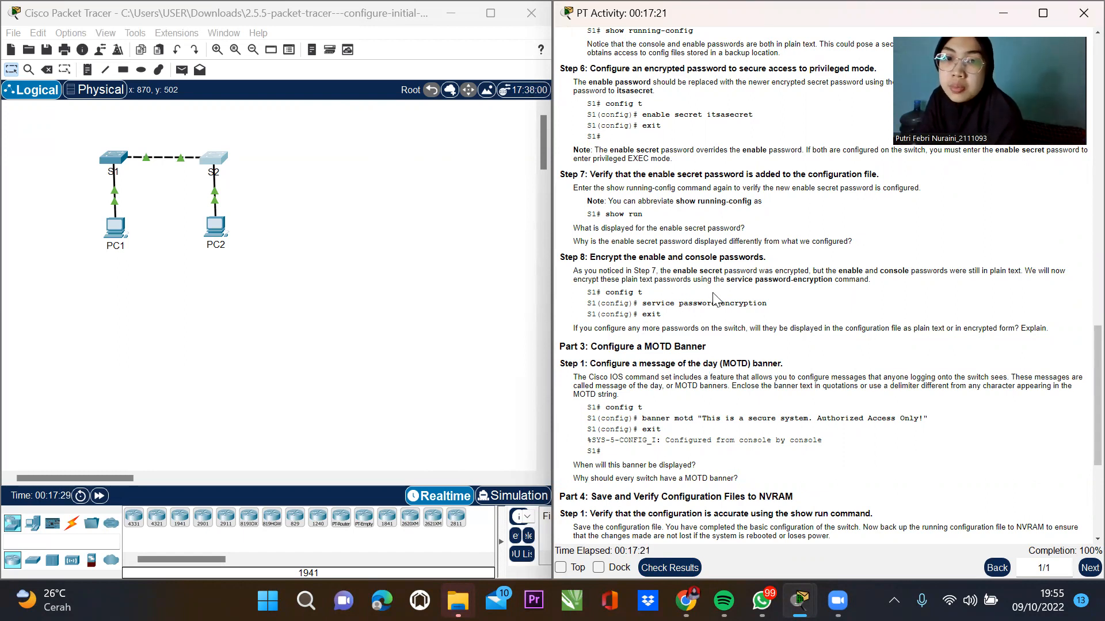
scroll(717, 296, down, 2)
scroll(716, 277, down, 2)
scroll(713, 271, down, 1)
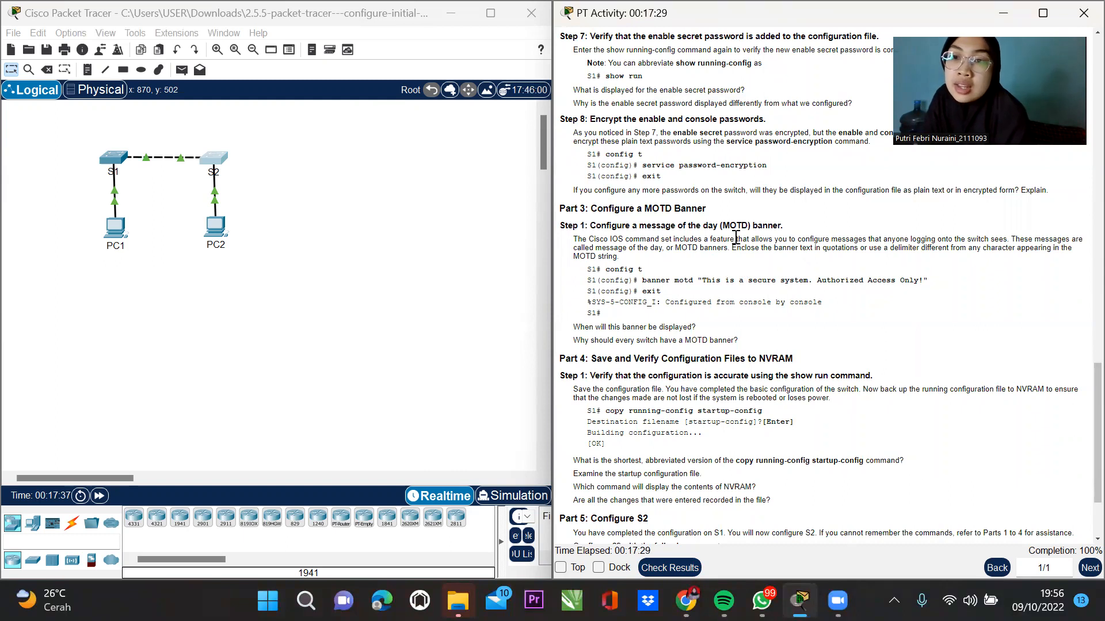
Highlight the banner motd and exit commands and the building configuration [OK] output.
drag(748, 224, 793, 229)
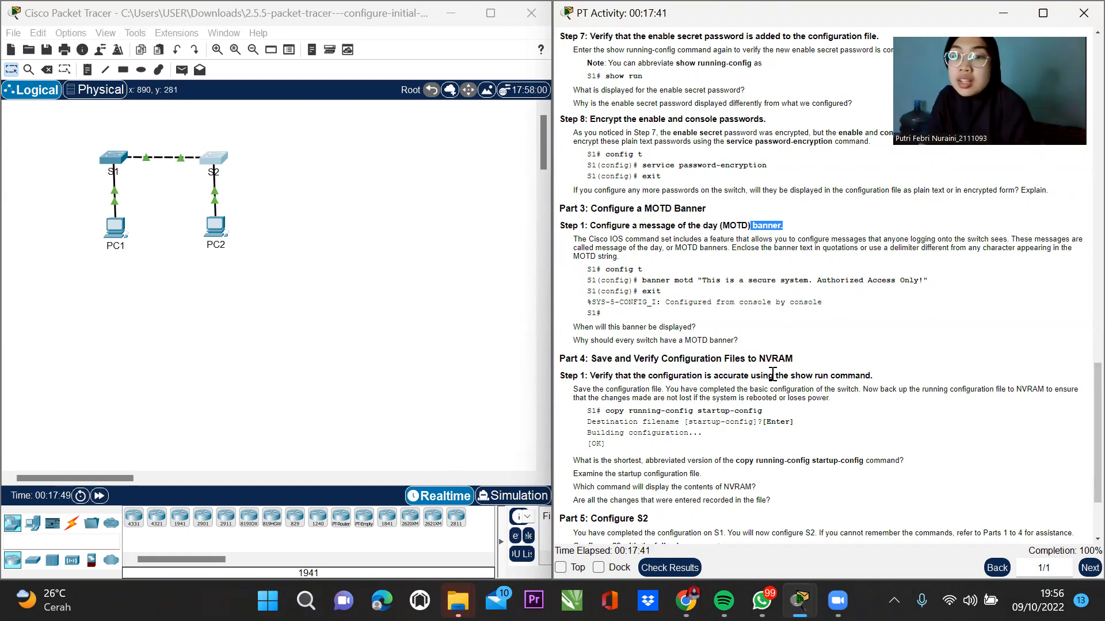
drag(642, 279, 951, 296)
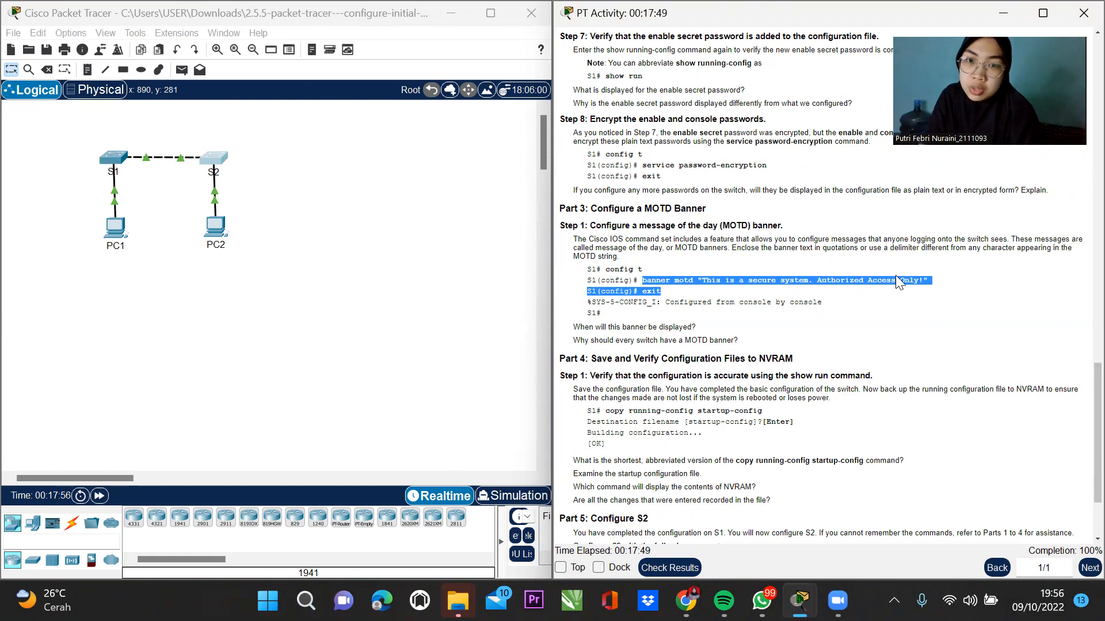
scroll(742, 324, down, 3)
scroll(742, 324, down, 2)
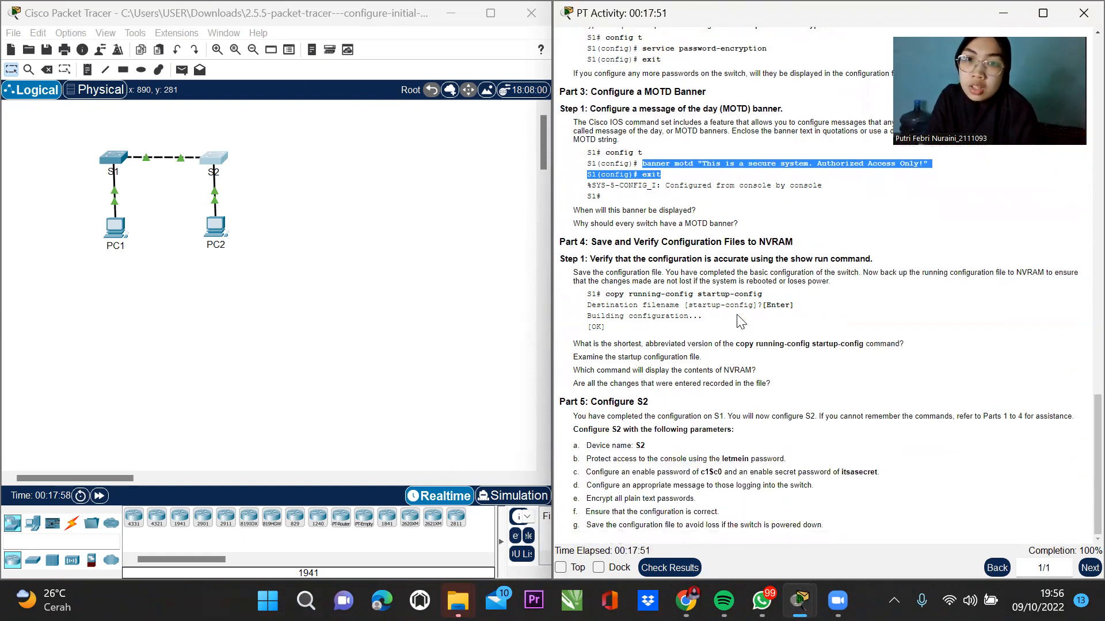
drag(610, 296, 643, 324)
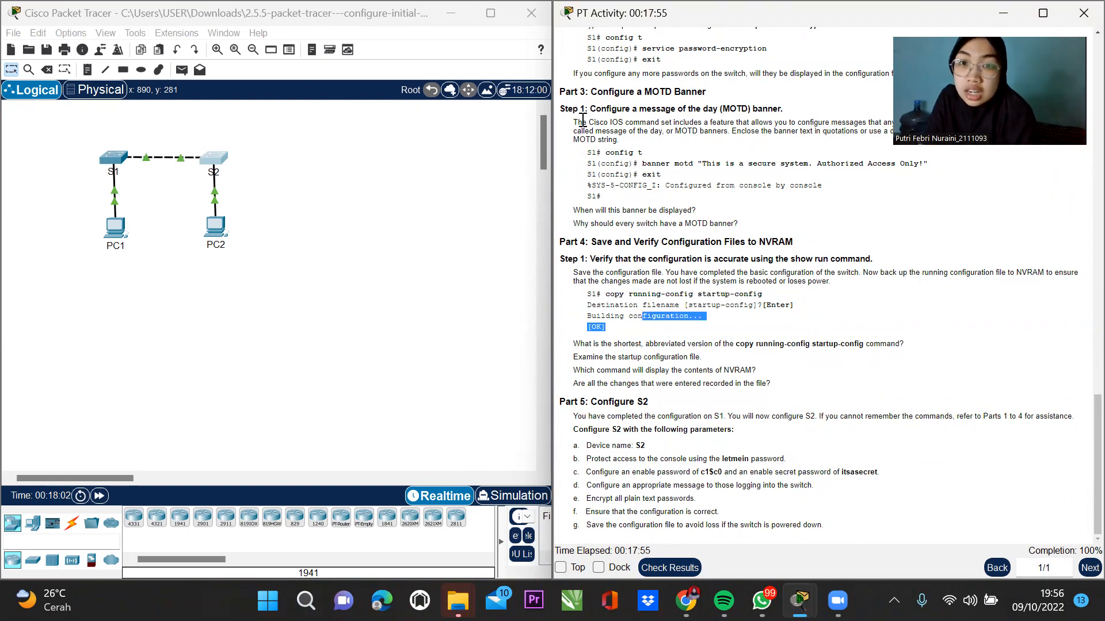
click(597, 242)
Highlight the Part 4 save heading, copy running-config lines and destination filename prompt.
drag(598, 242, 790, 259)
click(789, 259)
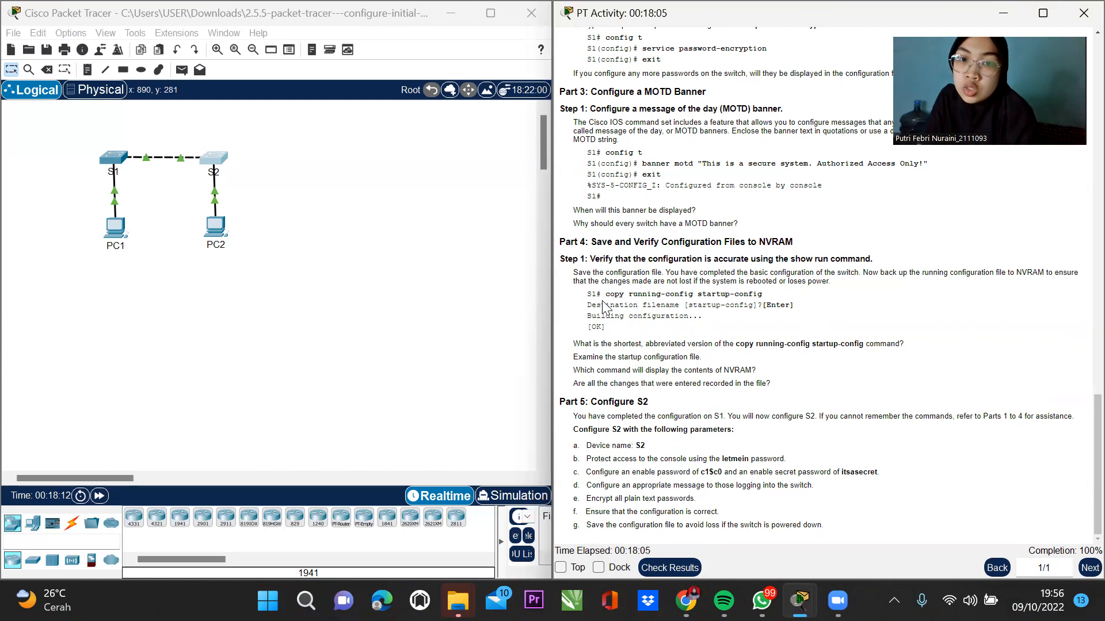
drag(603, 296, 799, 309)
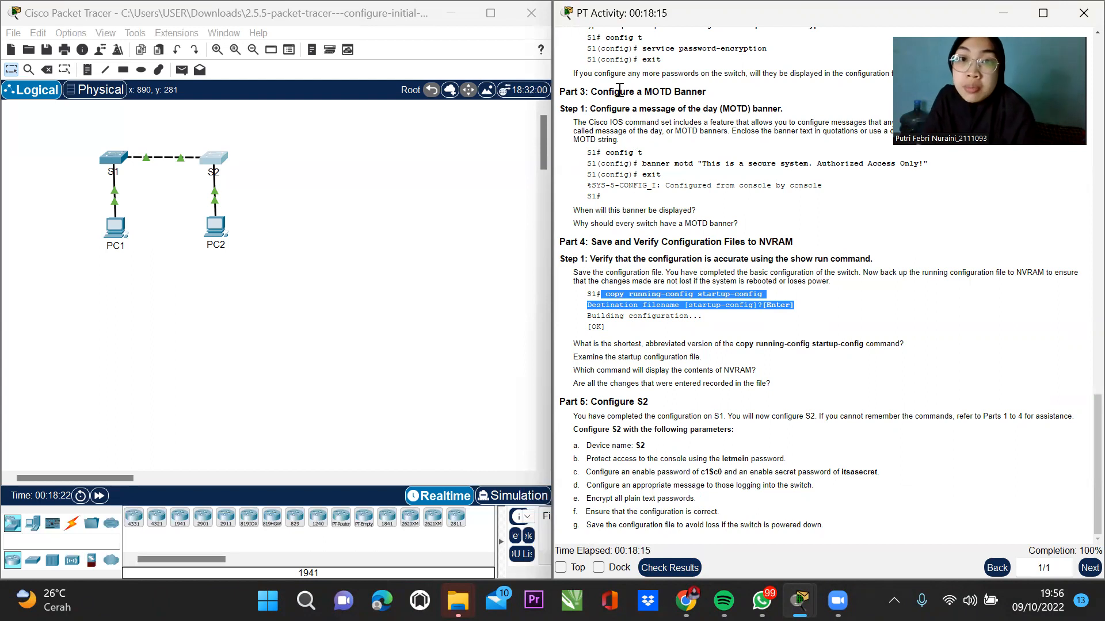
click(652, 88)
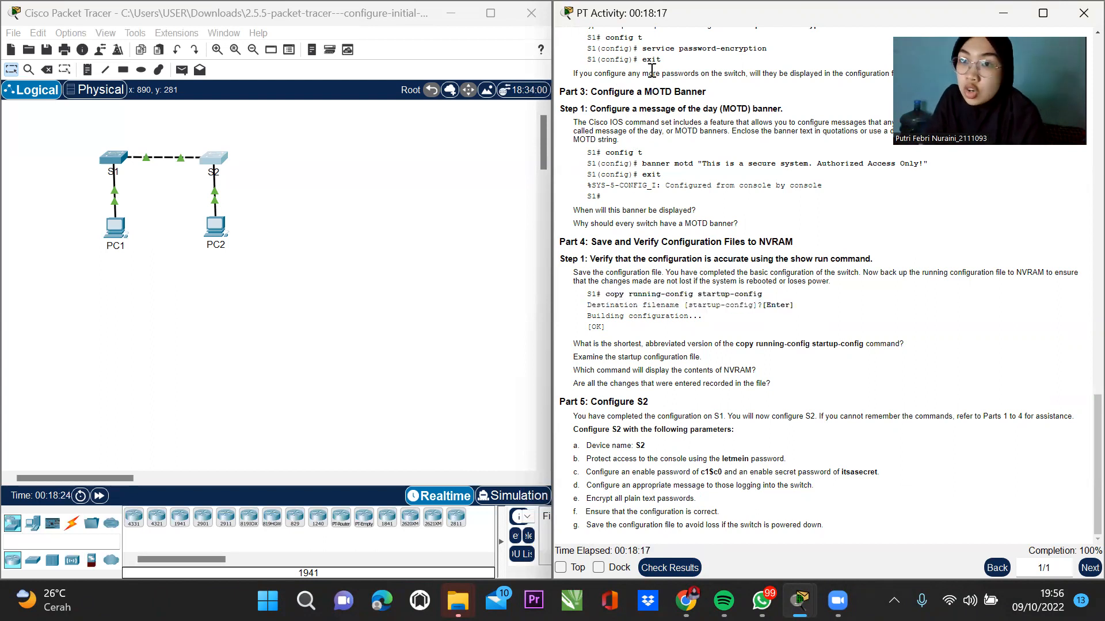
drag(678, 305, 753, 318)
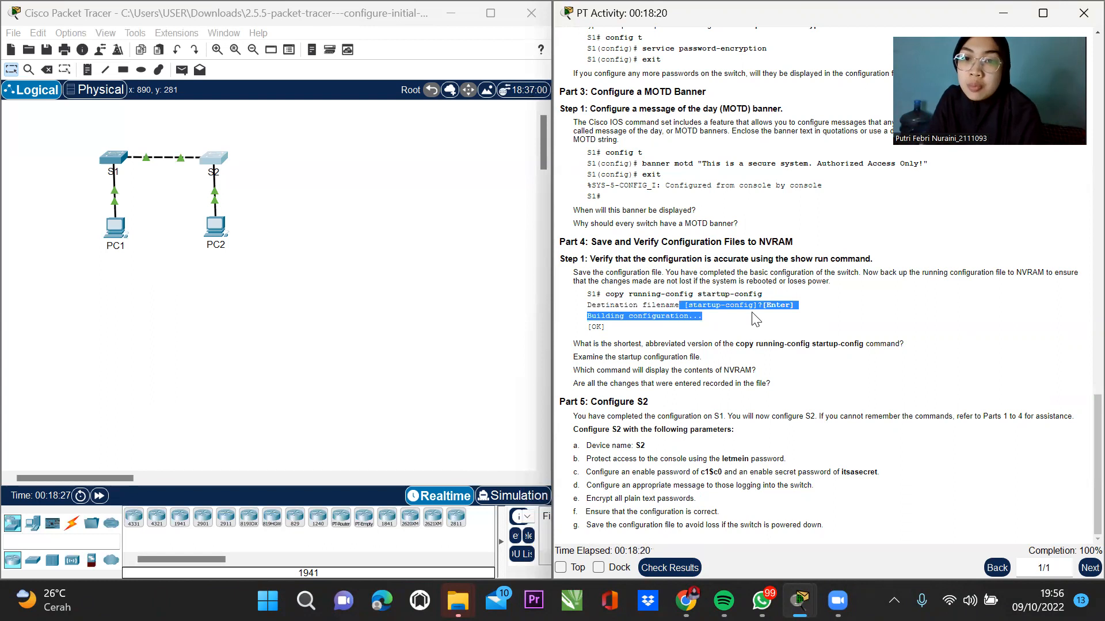
click(699, 419)
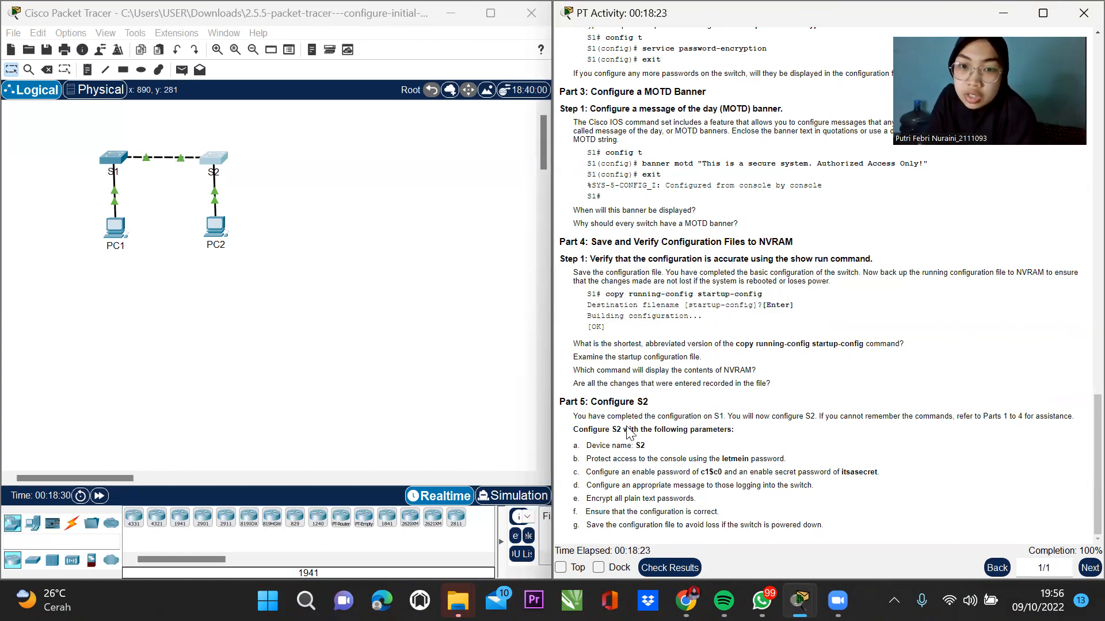
Highlight the Part 5 S2 device name and password requirements, then the pre-banner prompt.
drag(582, 440, 666, 453)
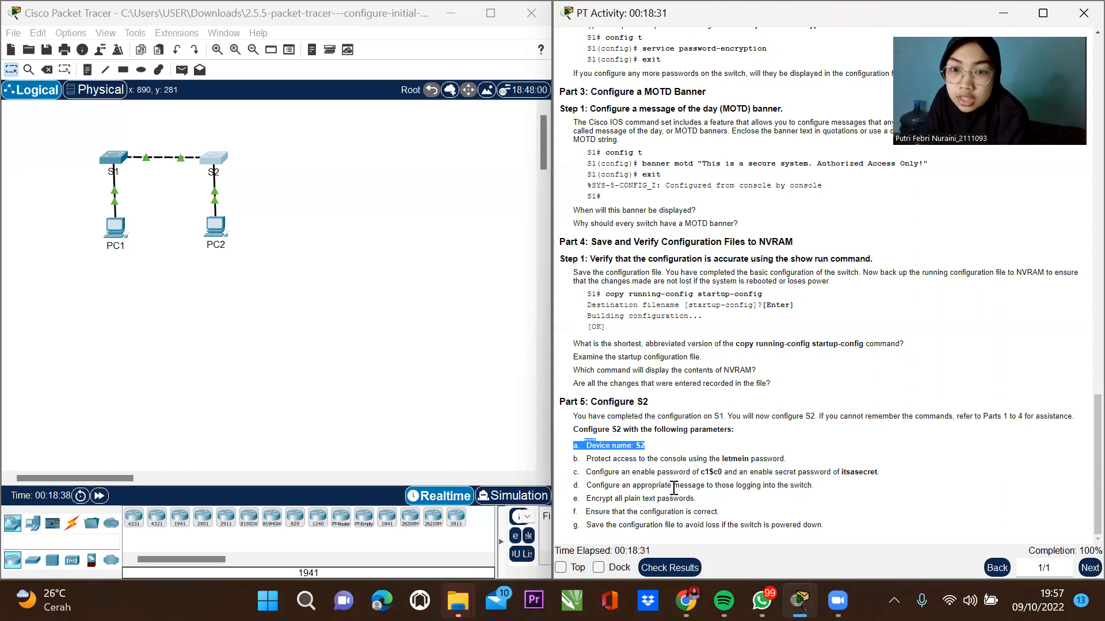
drag(722, 458, 850, 470)
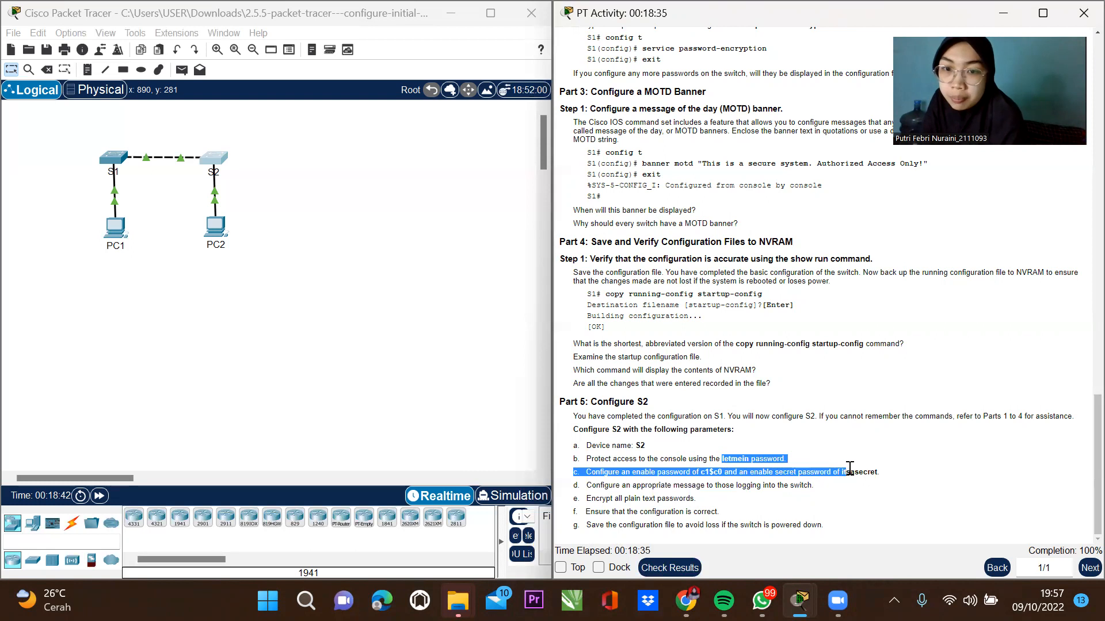
scroll(609, 327, up, 2)
scroll(708, 408, up, 1)
drag(587, 372, 643, 376)
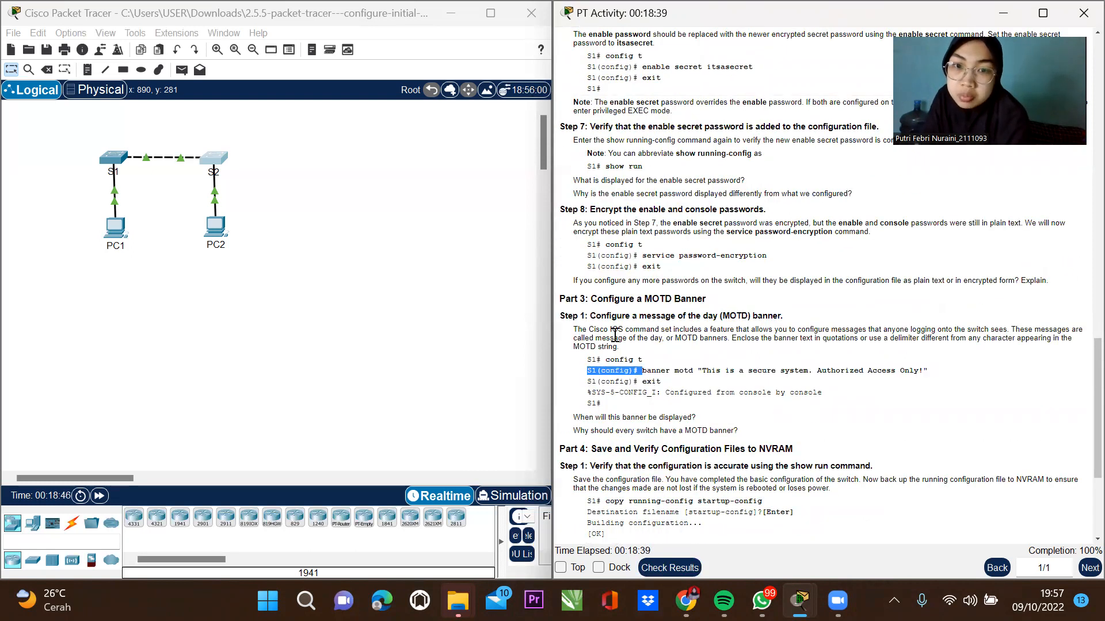
Scroll up to highlight the S1> prompt after console login, then back down to Part 5.
scroll(617, 319, up, 6)
scroll(616, 319, up, 3)
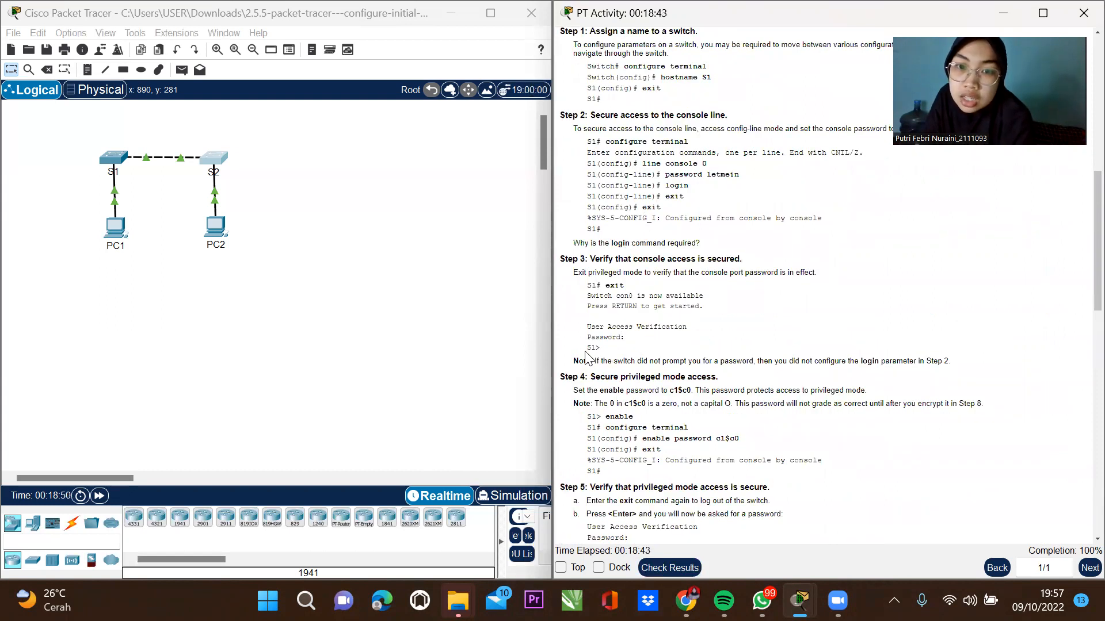
drag(588, 348, 602, 349)
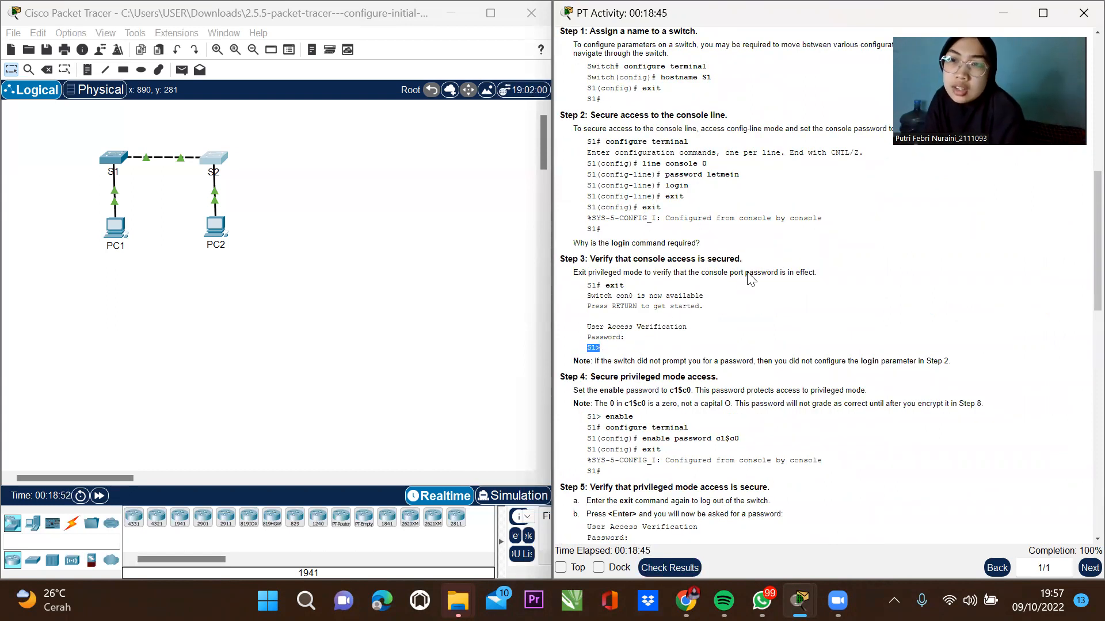
scroll(739, 276, down, 7)
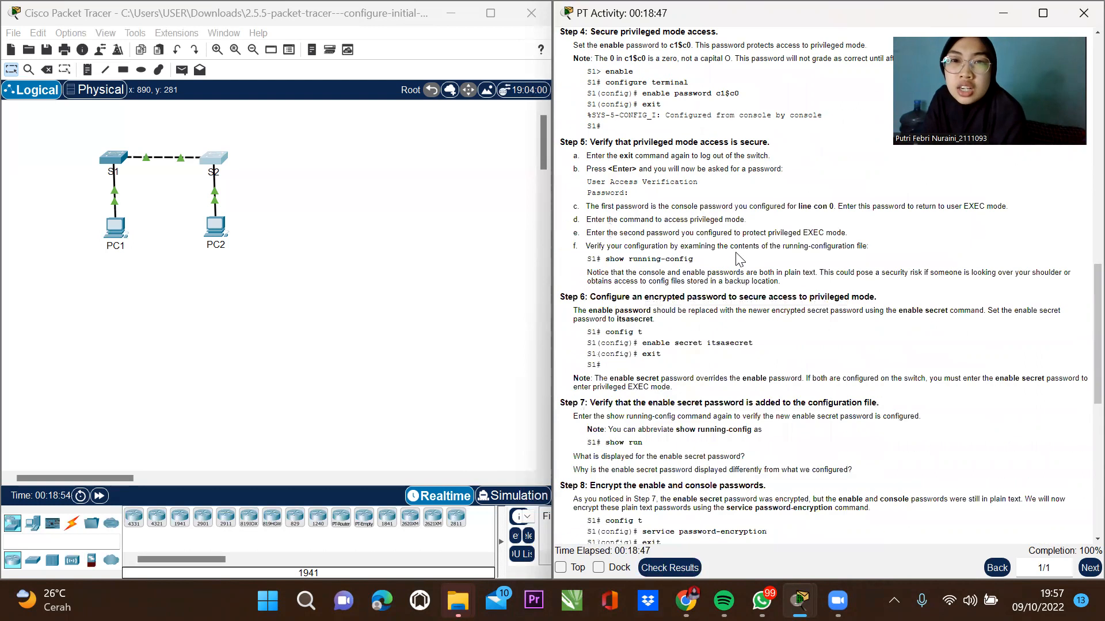
scroll(738, 258, down, 5)
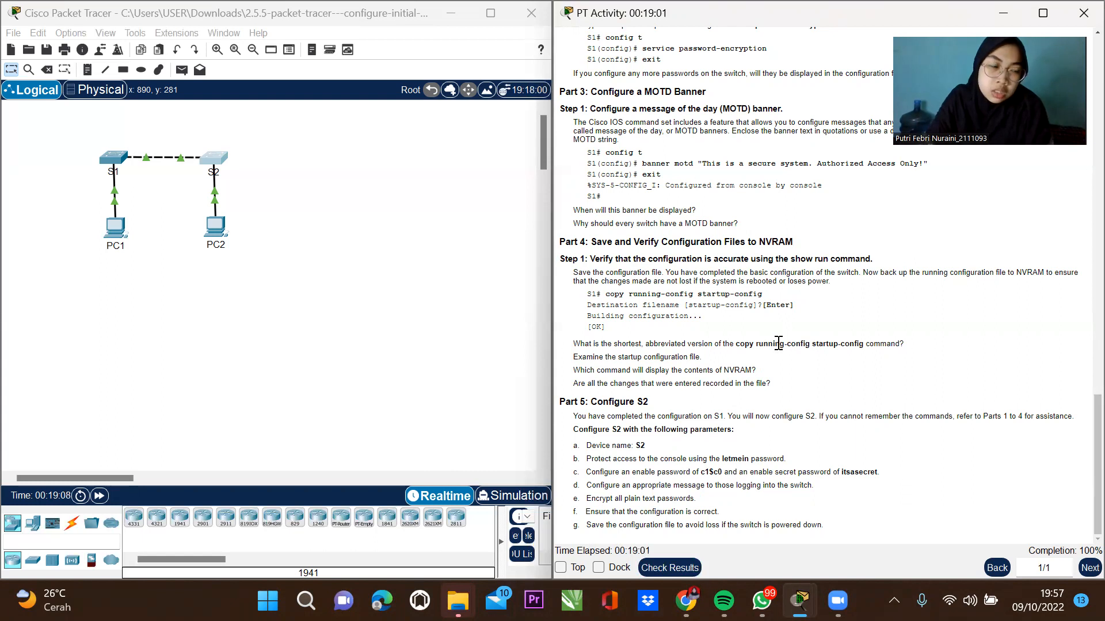
scroll(771, 348, up, 5)
scroll(769, 353, up, 7)
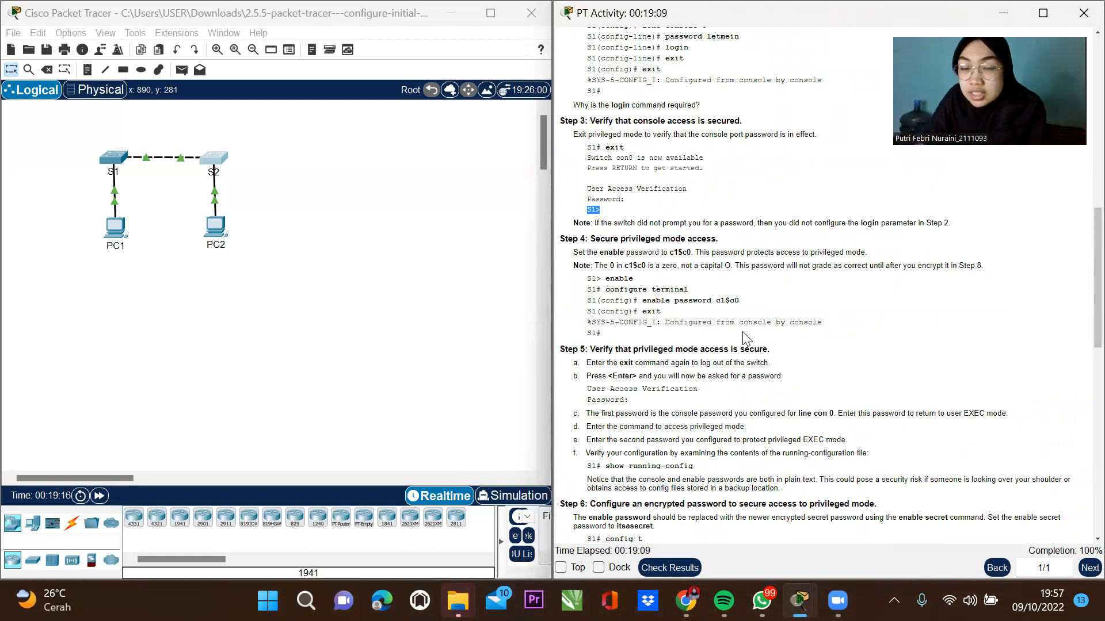
scroll(746, 335, down, 5)
scroll(748, 345, down, 3)
scroll(747, 350, down, 4)
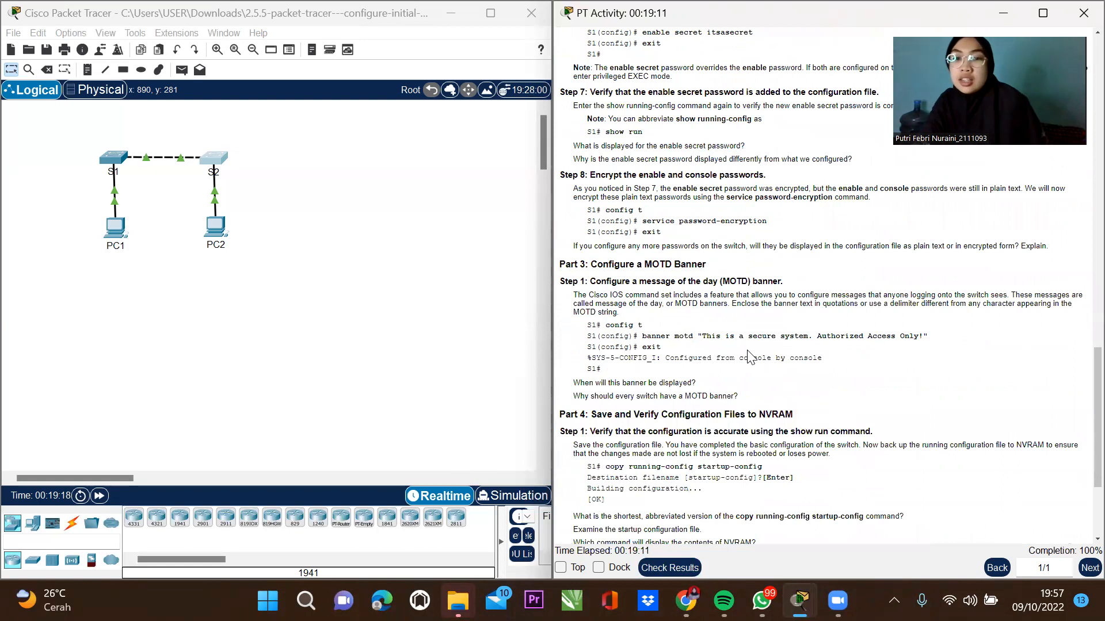